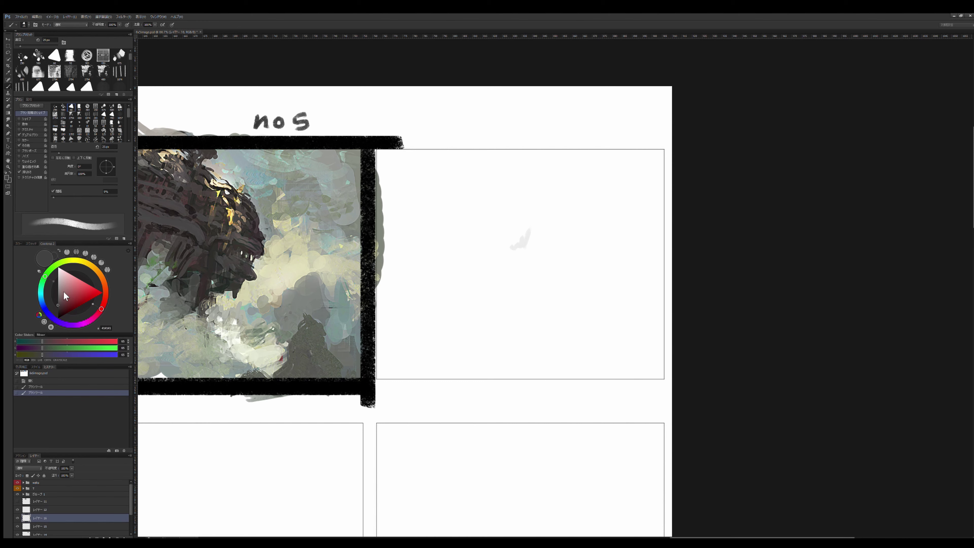
Step: With an enlarged brush, block in a rough grey figure of vertical and angled strokes in the empty panel
key("]")
mouse_move(535, 187)
left_mouse_down()
mouse_move(513, 238)
mouse_move(491, 233)
mouse_move(568, 228)
mouse_move(533, 249)
left_mouse_up()
key("]")
key("]")
key("]")
left_click_drag(510, 252, 535, 270)
mouse_move(570, 236)
left_mouse_down()
mouse_move(533, 292)
mouse_move(535, 326)
mouse_move(533, 196)
mouse_move(552, 234)
mouse_move(609, 253)
left_mouse_up()
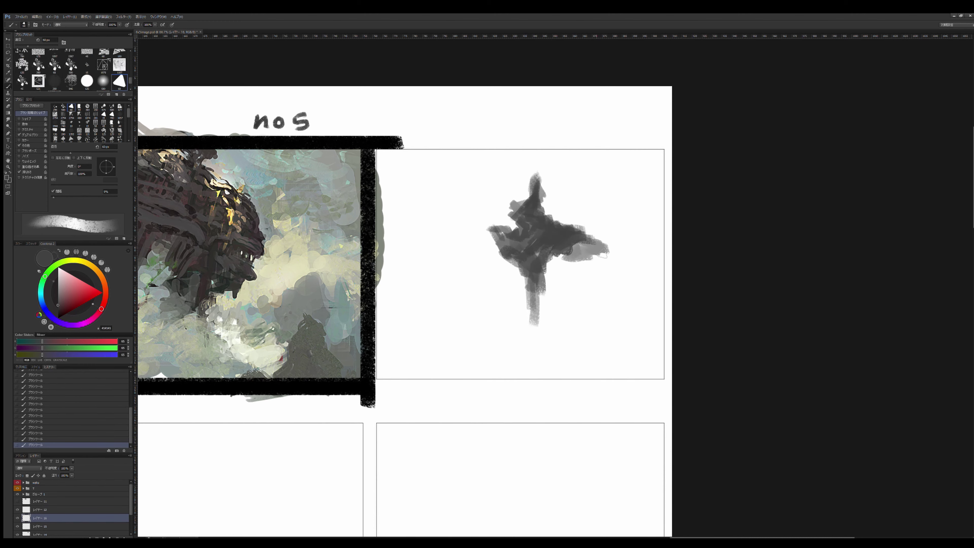
left_click_drag(410, 230, 399, 322)
left_click_drag(456, 284, 499, 280)
left_click_drag(481, 253, 487, 318)
left_click_drag(598, 253, 592, 314)
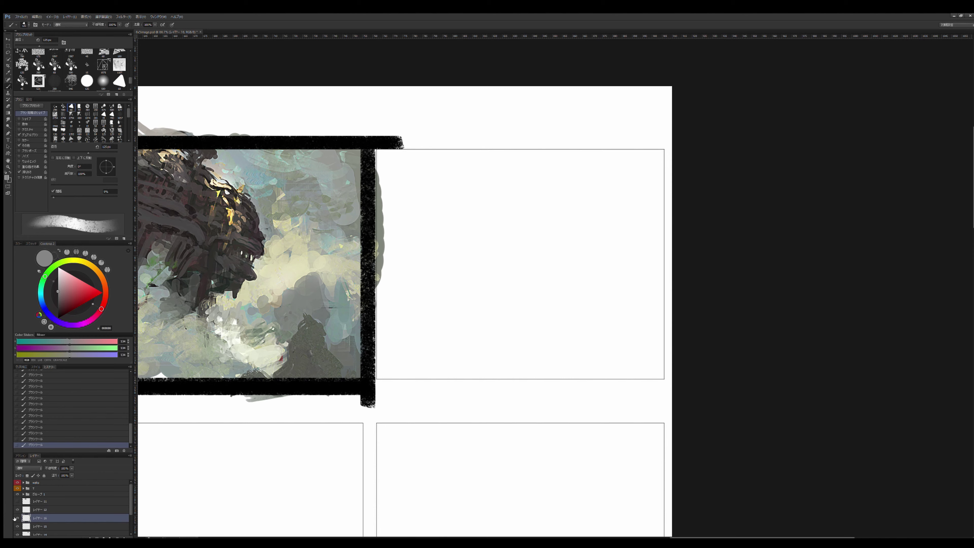
Step: Lasso the grey figure, copy it to a new layer, delete it from the original layer, and deselect
key("l")
mouse_move(414, 190)
left_mouse_down()
mouse_move(353, 289)
mouse_move(508, 116)
left_mouse_up()
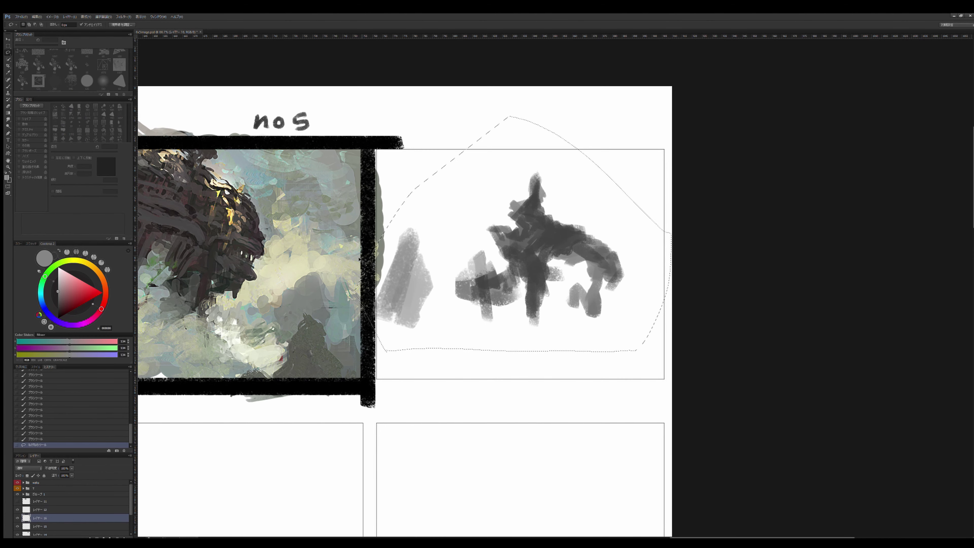
key("ctrl+j")
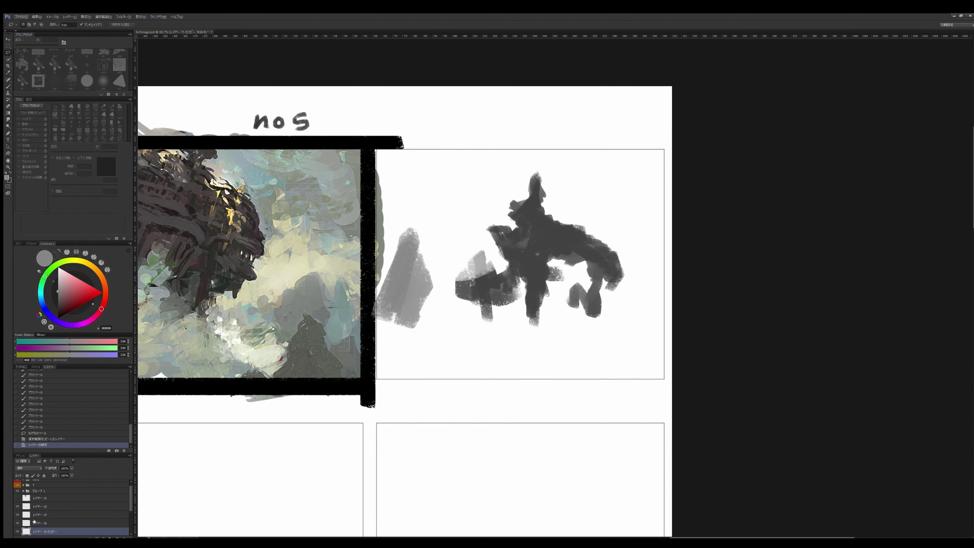
left_click_drag(17, 514, 15, 523)
left_click(17, 522)
left_click(42, 522)
mouse_move(414, 126)
left_mouse_down()
mouse_move(591, 359)
mouse_move(414, 384)
left_mouse_up()
key("Delete")
key("ctrl+d")
left_click(42, 514)
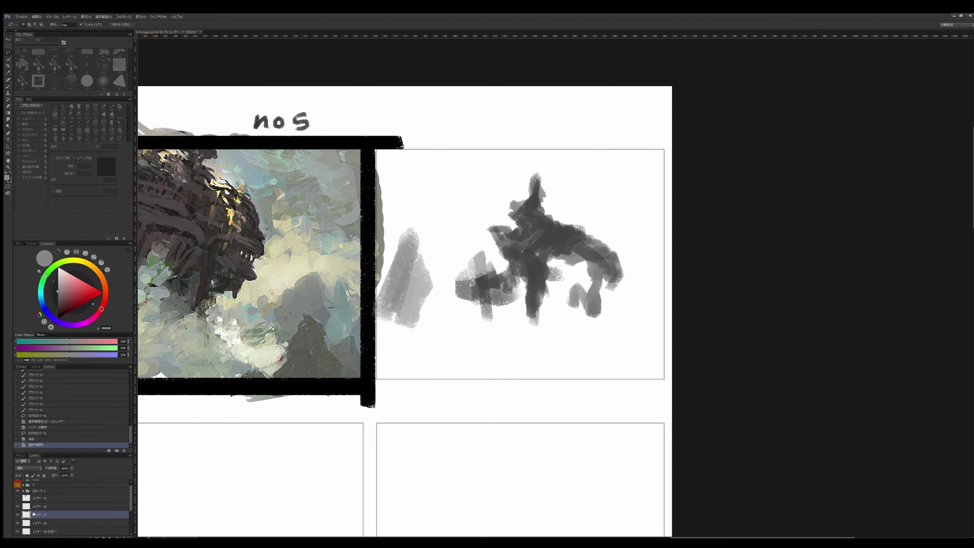
Step: Paint darker grey strokes over the copied figure with a resized brush
key("b")
mouse_move(523, 303)
left_mouse_down()
mouse_move(537, 257)
mouse_move(522, 292)
left_mouse_up()
left_click(539, 254, "alt")
key("period")
mouse_move(510, 326)
left_mouse_down()
mouse_move(572, 255)
mouse_move(551, 219)
mouse_move(509, 212)
left_mouse_up()
key("period")
key("period")
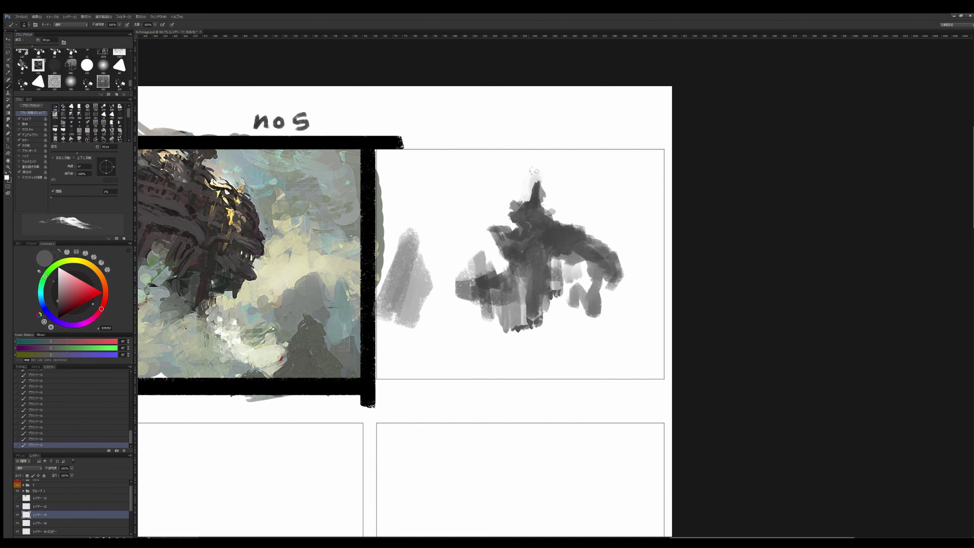
Step: Extend the figure's pointed top and paint dark grey hatching across its lower half
key("bracketleft")
mouse_move(537, 170)
left_mouse_down()
mouse_move(530, 207)
mouse_move(552, 220)
left_mouse_up()
left_click(547, 259, "alt")
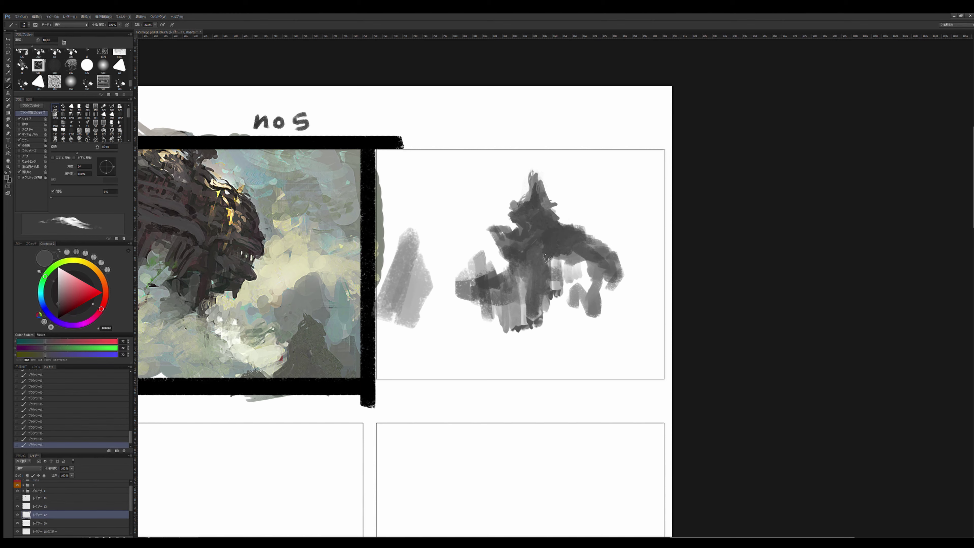
mouse_move(533, 267)
left_mouse_down()
mouse_move(590, 269)
mouse_move(544, 307)
mouse_move(445, 337)
left_mouse_up()
key("bracketright")
left_click_drag(526, 303, 460, 361)
key("bracketright")
key("bracketright")
key("bracketright")
mouse_move(648, 305)
left_mouse_down()
mouse_move(552, 357)
mouse_move(552, 367)
mouse_move(445, 314)
mouse_move(514, 345)
left_mouse_up()
left_click(501, 362, "alt")
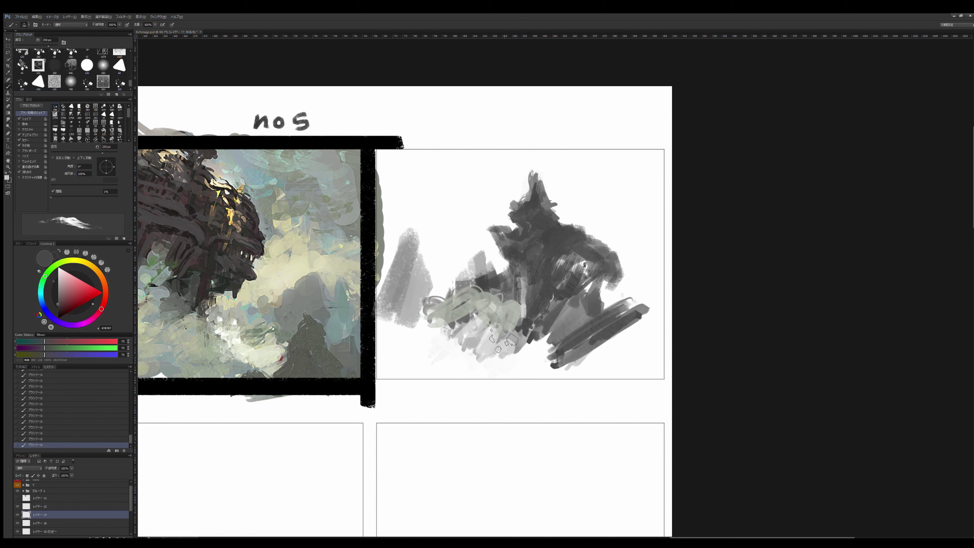
Step: Paint dark grey at the lower left, through the centre, and sweeping up the right side
left_click(430, 326, "alt")
left_click_drag(430, 326, 395, 303)
left_click_drag(437, 303, 460, 292)
left_click_drag(529, 286, 525, 369)
left_click_drag(586, 214, 606, 249)
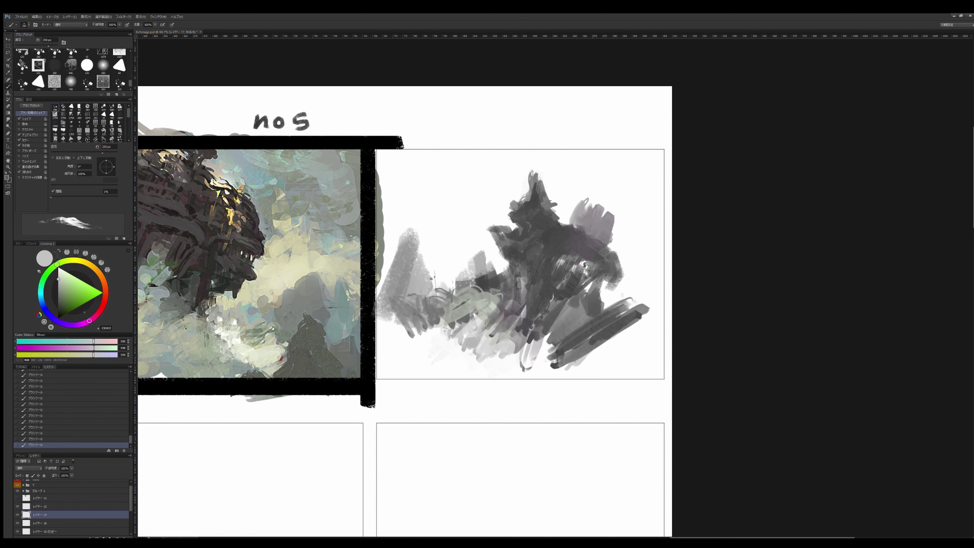
mouse_move(648, 222)
left_mouse_down()
mouse_move(621, 226)
mouse_move(598, 253)
mouse_move(644, 104)
left_mouse_up()
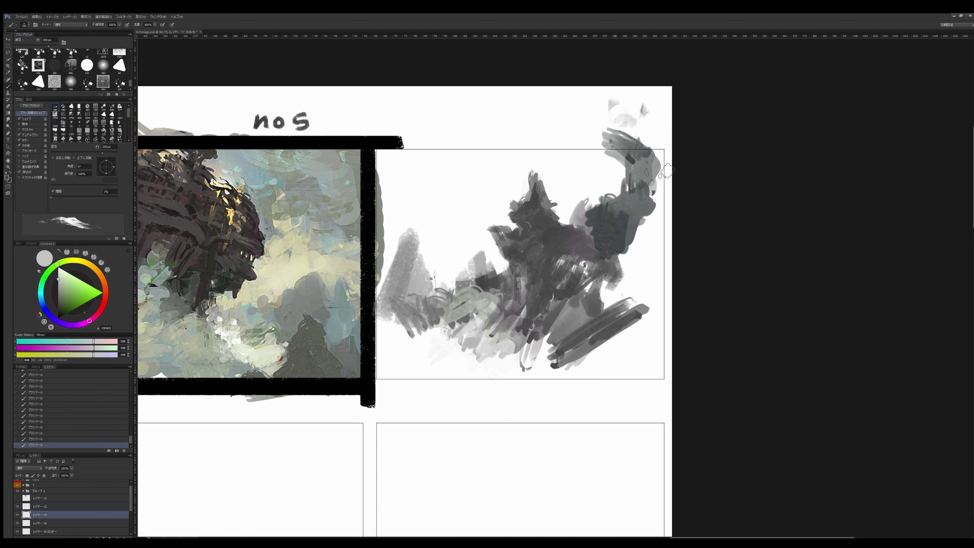
mouse_move(668, 165)
left_mouse_down()
mouse_move(619, 253)
mouse_move(652, 191)
mouse_move(629, 292)
left_mouse_up()
Step: Add mid grey over the right side and purplish grey at the lower left
left_click(567, 355, "alt")
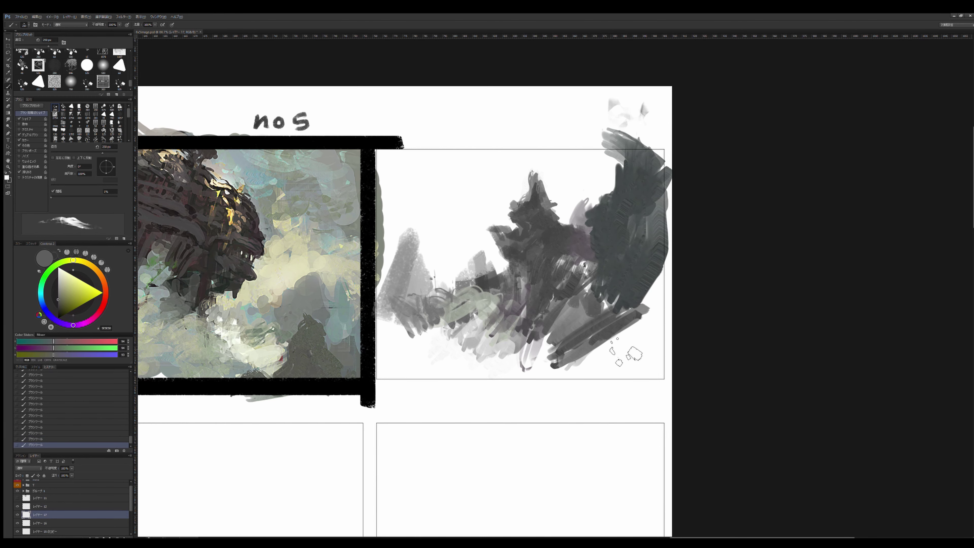
left_click_drag(614, 253, 576, 365)
left_click(481, 301, "alt")
left_click_drag(426, 318, 412, 348)
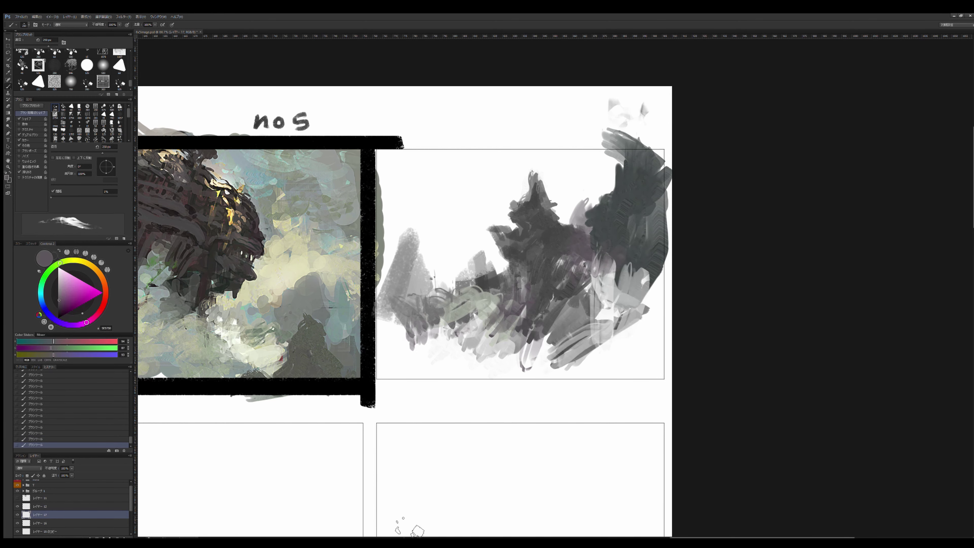
key("bracketleft")
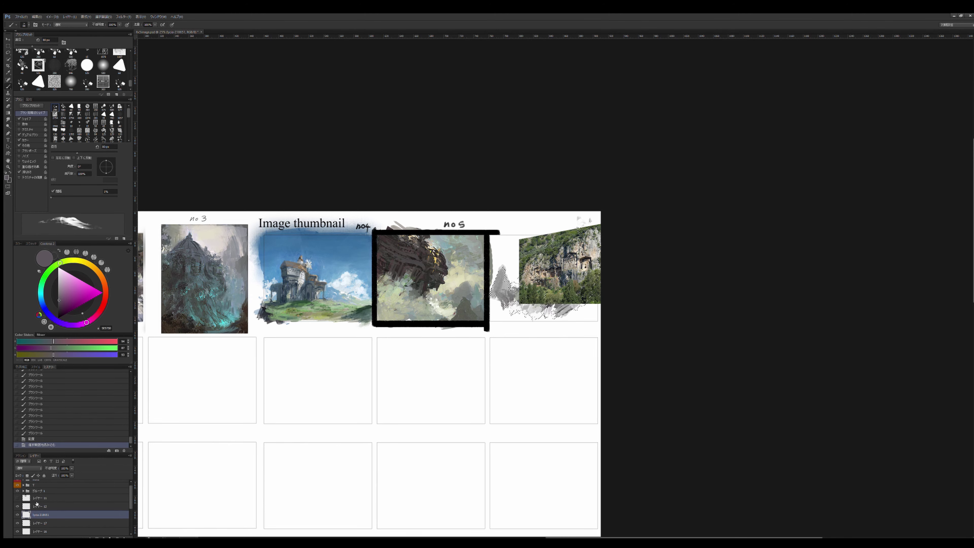
Step: Copy the selected cliff photo area to a new layer, hide the original, and reorder the copy
left_click(38, 507)
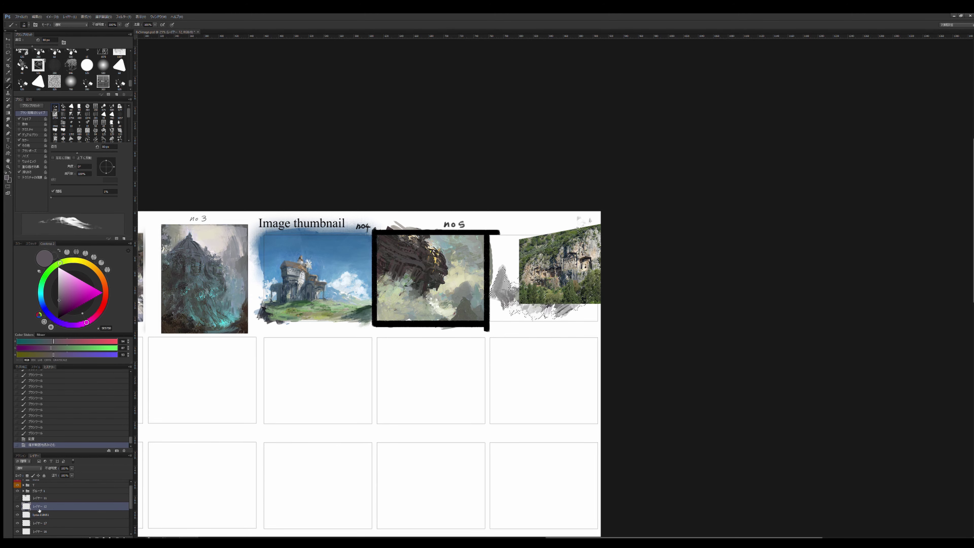
left_click(27, 517)
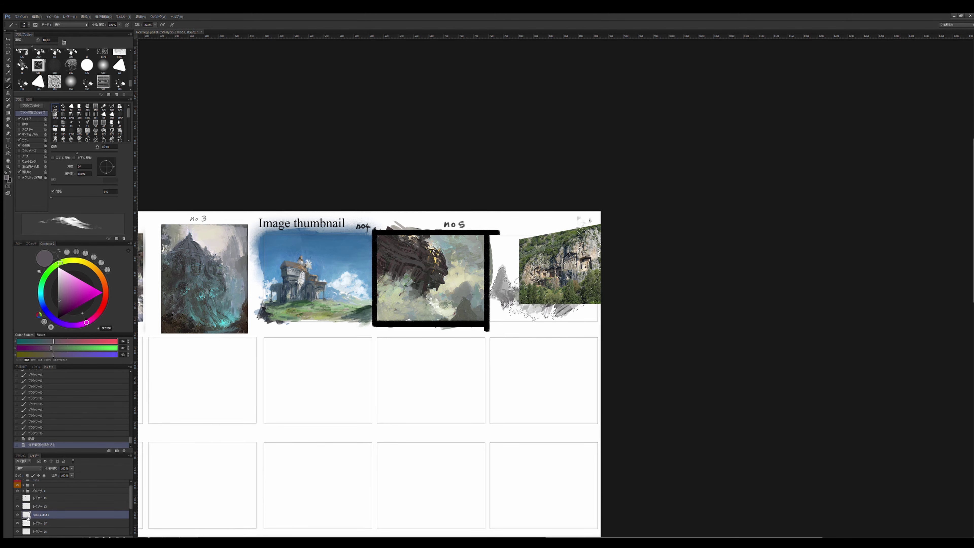
key("ctrl+j")
left_click(17, 522)
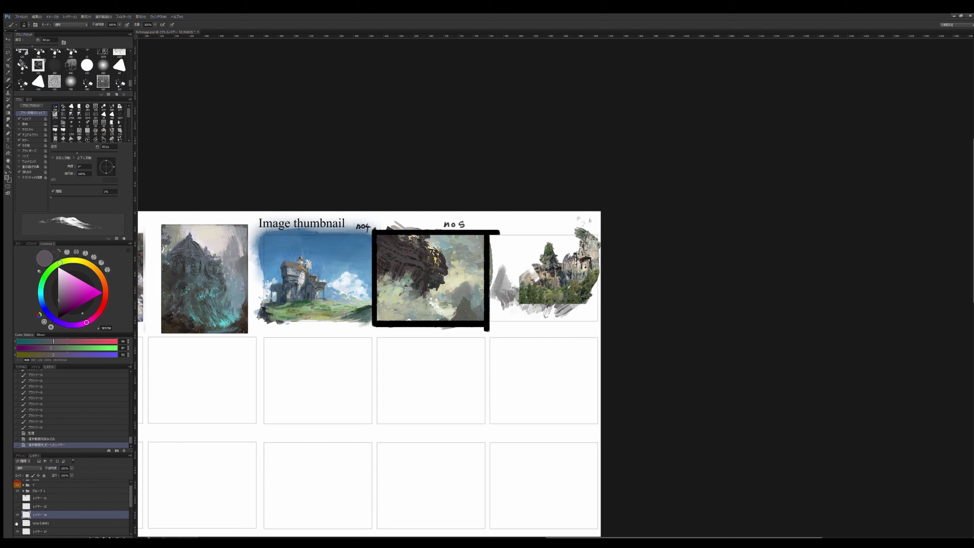
left_click(40, 521)
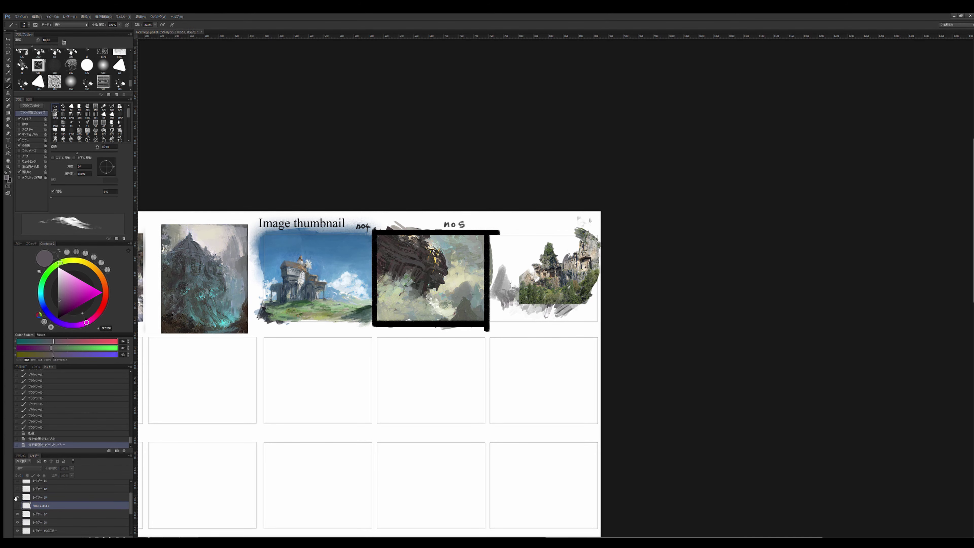
left_click(16, 498)
left_click(17, 498)
left_click_drag(35, 497, 17, 506)
Step: Set the photo copy's blend mode to Soft Light and merge it down into the sketch
key("shift+alt+f")
scroll(553, 289, "up", 3)
key("i")
key("shift+plus")
key("shift+plus")
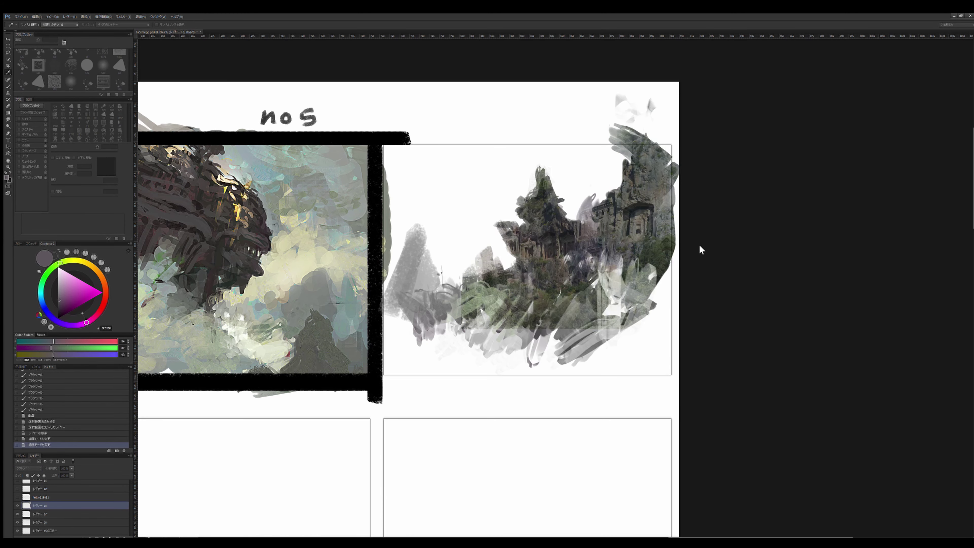
key("shift+plus")
key("shift+plus")
key("b")
key("b")
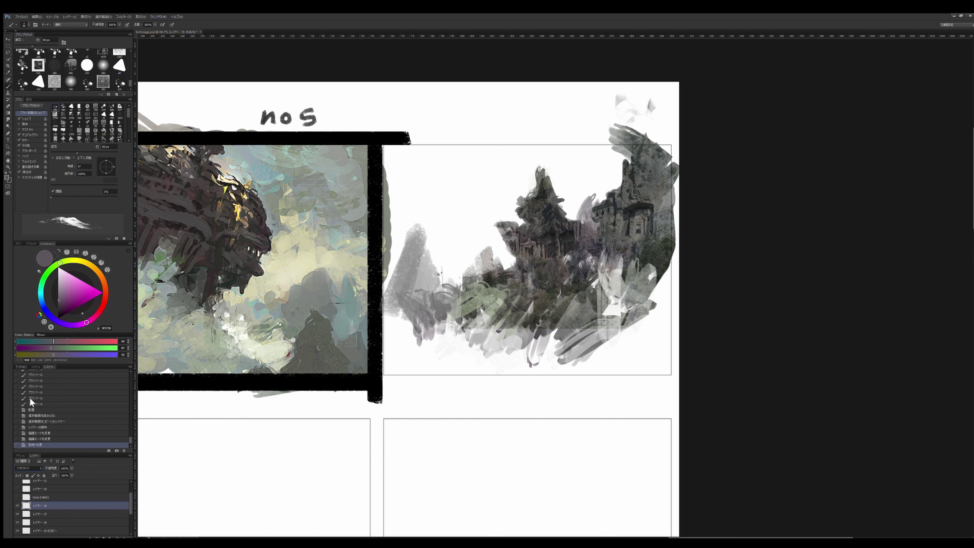
key("shift+plus")
key("shift+plus")
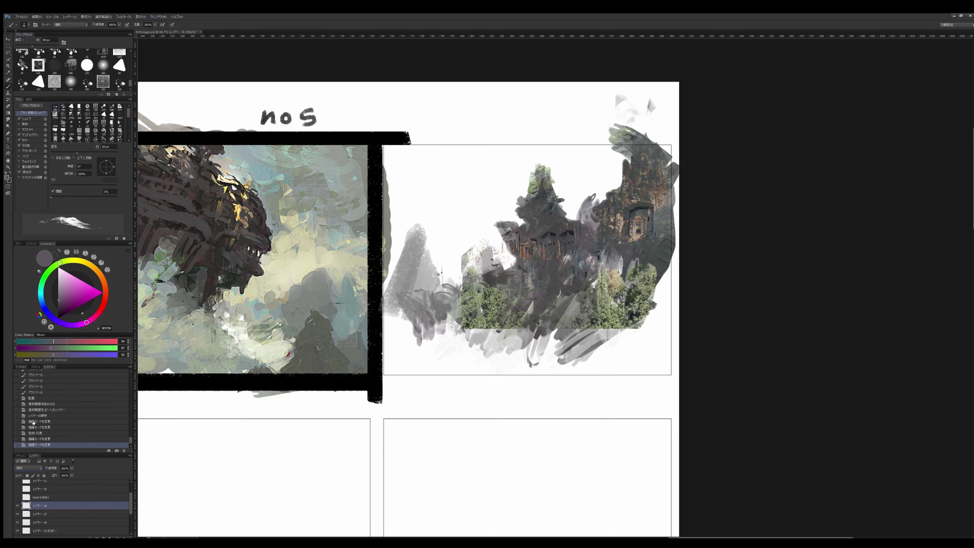
key("ctrl+e")
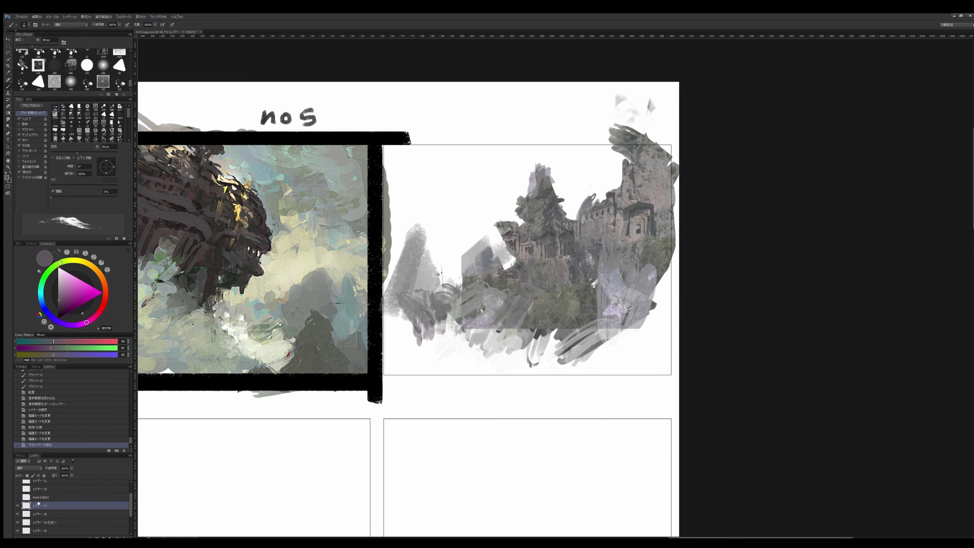
Step: Dab light grey strokes onto the ruins' peak and pick a pale beige
left_click_drag(549, 232, 560, 284)
left_click_drag(571, 269, 572, 286)
left_click(552, 180, "alt")
mouse_move(544, 172)
left_mouse_down()
mouse_move(555, 218)
mouse_move(552, 191)
mouse_move(520, 208)
mouse_move(544, 154)
mouse_move(583, 146)
mouse_move(598, 173)
mouse_move(674, 130)
mouse_move(631, 201)
mouse_move(671, 284)
mouse_move(598, 291)
left_mouse_up()
left_click(550, 193, "alt")
key("bracketright")
key("bracketright")
key("bracketright")
key("bracketright")
Step: Paint warm grey over the lower-right ruins and white strokes over their left side
left_click(617, 217, "alt")
mouse_move(667, 265)
left_mouse_down()
mouse_move(602, 307)
mouse_move(646, 334)
left_mouse_up()
left_click(665, 296, "alt")
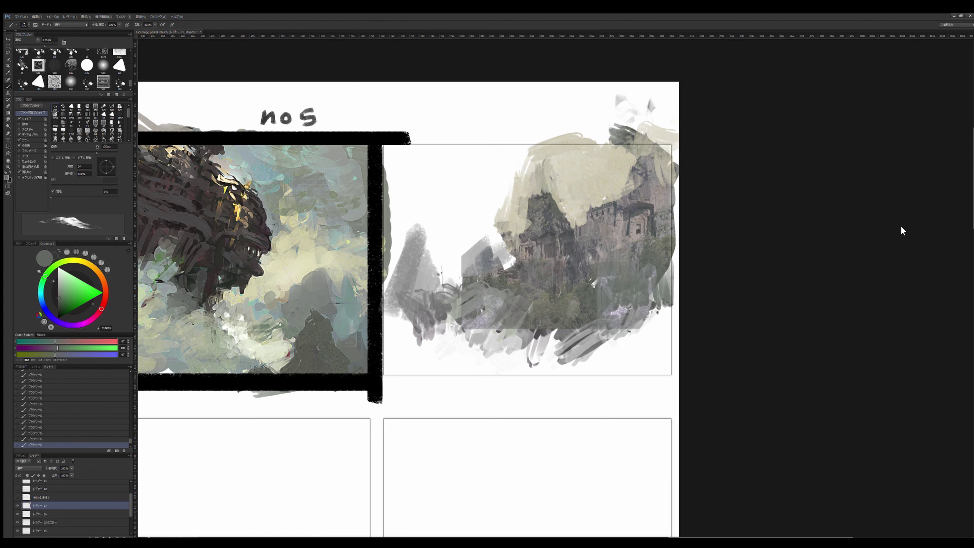
key("x")
left_click_drag(495, 238, 460, 288)
mouse_move(510, 238)
left_mouse_down()
mouse_move(493, 278)
mouse_move(449, 324)
left_mouse_up()
mouse_move(480, 264)
left_mouse_down()
mouse_move(467, 299)
mouse_move(479, 337)
left_mouse_up()
mouse_move(495, 291)
left_mouse_down()
mouse_move(476, 337)
mouse_move(554, 322)
mouse_move(579, 304)
left_mouse_up()
key("comma")
Step: With a coral red and a new brush, paint a red V and a bar across the panel's top
left_click(531, 333, "alt")
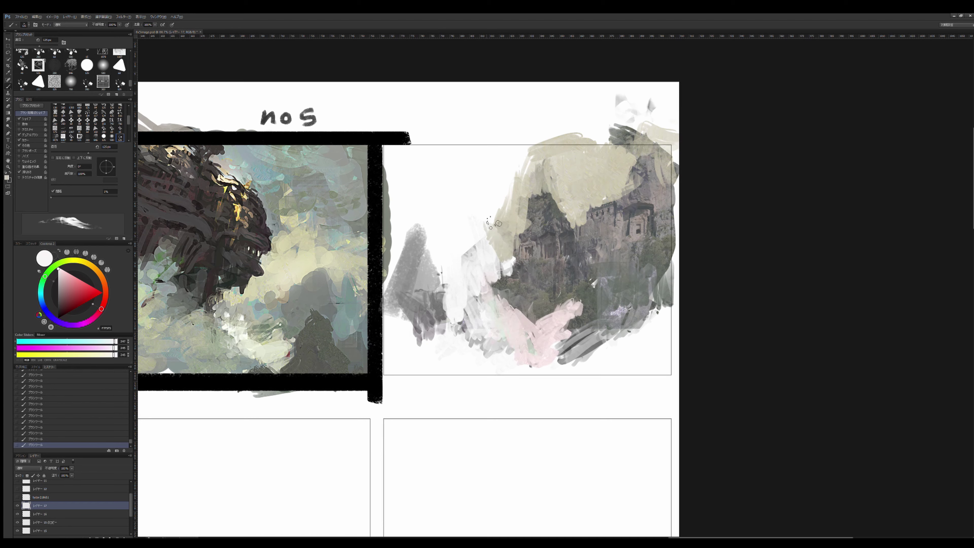
left_click(96, 314)
left_click_drag(96, 314, 104, 304)
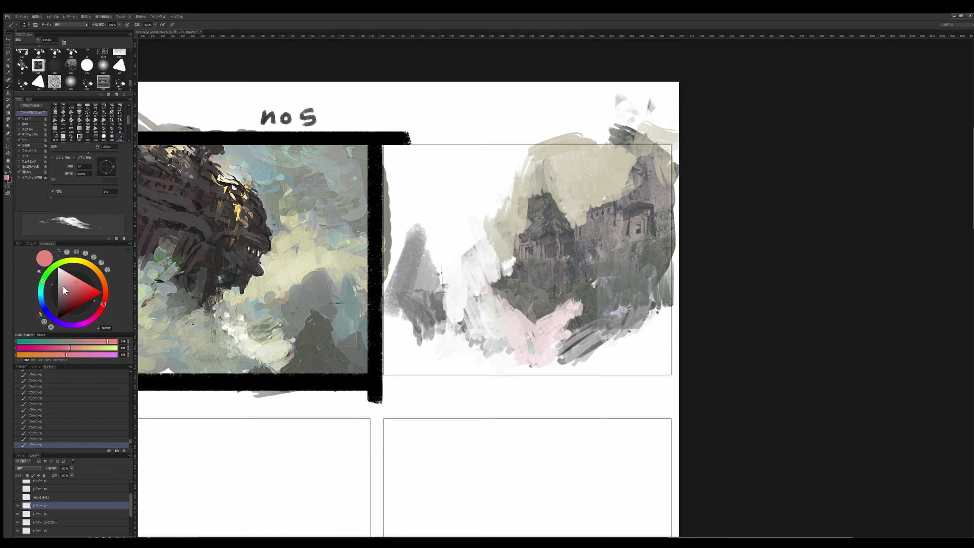
left_click(77, 286)
key("period")
left_click_drag(401, 182, 439, 171)
mouse_move(508, 158)
left_mouse_down()
mouse_move(506, 230)
mouse_move(481, 303)
mouse_move(431, 182)
left_mouse_up()
mouse_move(380, 146)
left_mouse_down()
mouse_move(457, 148)
mouse_move(389, 238)
mouse_move(468, 148)
left_mouse_up()
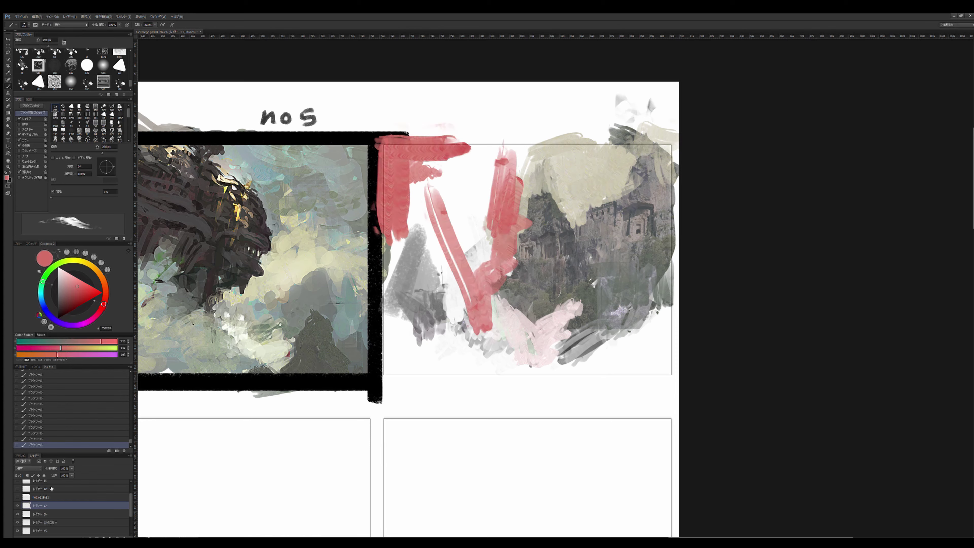
Step: Delete the duplicated frame layer (copy of layer 15) and check the left thumbnail's visibility
scroll(39, 507, "down", 1)
scroll(39, 507, "down", 1)
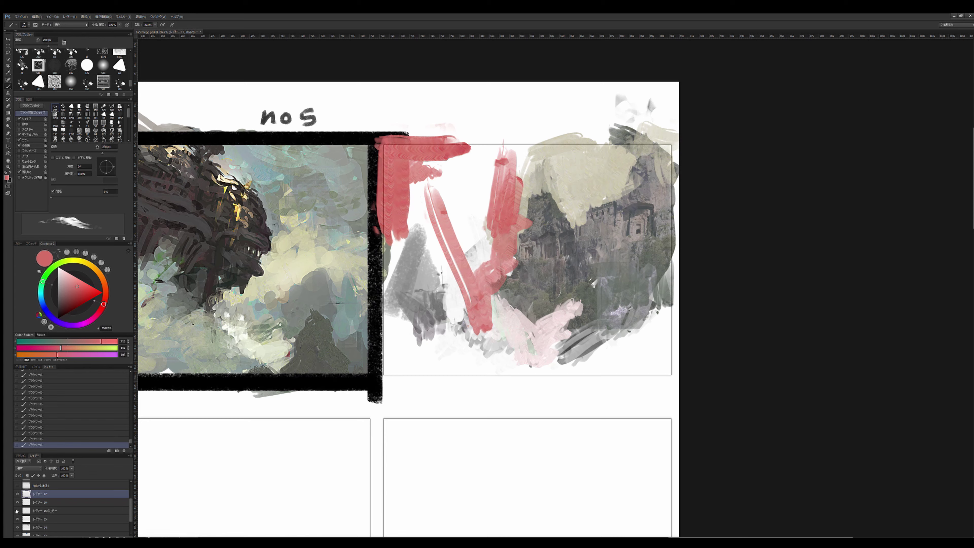
left_click(39, 505)
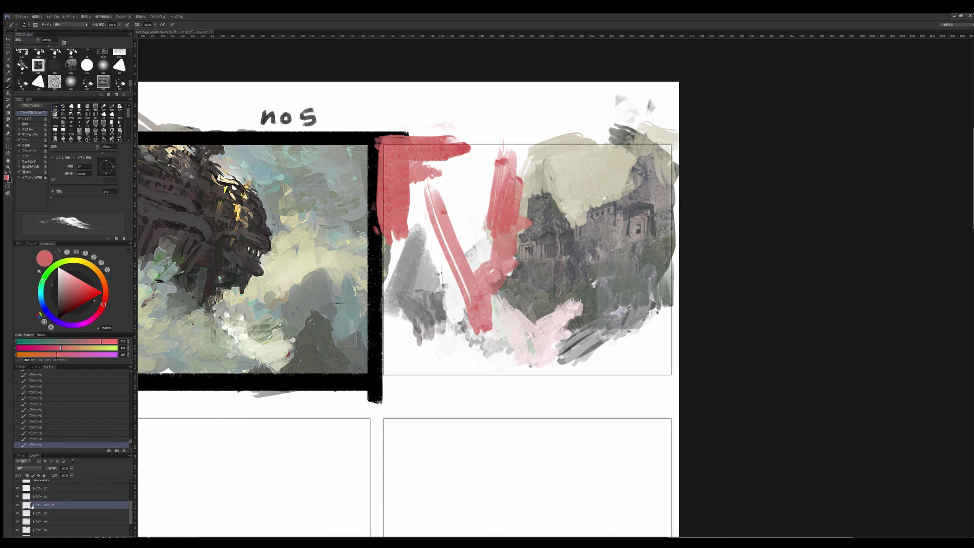
key("Delete")
key("Delete")
left_click(17, 506)
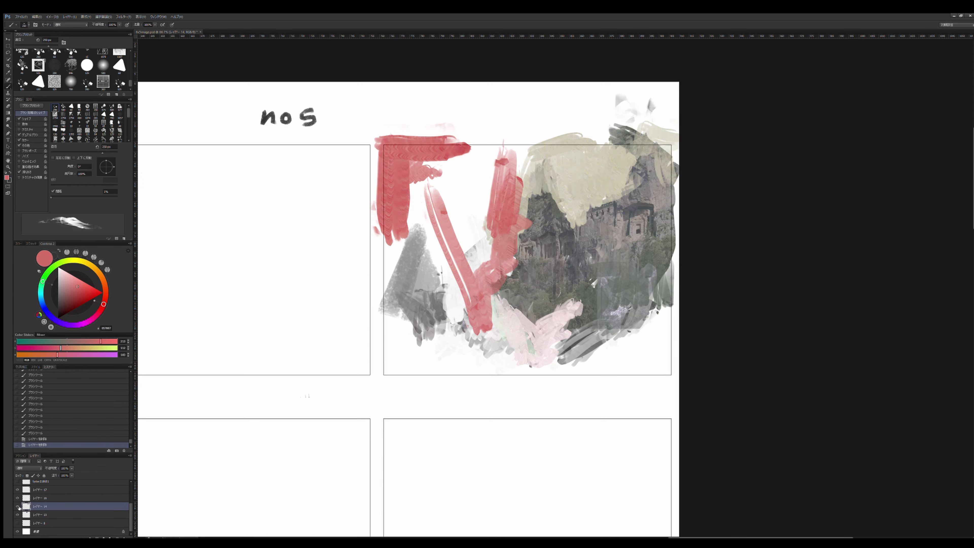
left_click(17, 502)
Step: Flood the right panel's left half and top with red, using a 300px brush
mouse_move(424, 151)
left_mouse_down()
mouse_move(608, 152)
mouse_move(629, 173)
mouse_move(437, 184)
mouse_move(402, 323)
left_mouse_up()
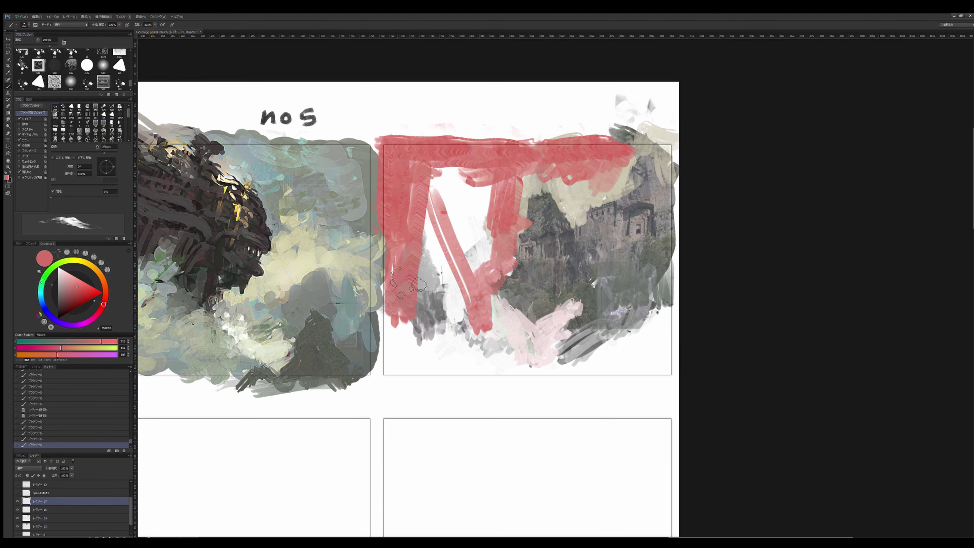
left_click_drag(452, 169, 433, 238)
left_click_drag(498, 169, 460, 226)
left_click_drag(533, 184, 441, 238)
left_click_drag(460, 199, 479, 265)
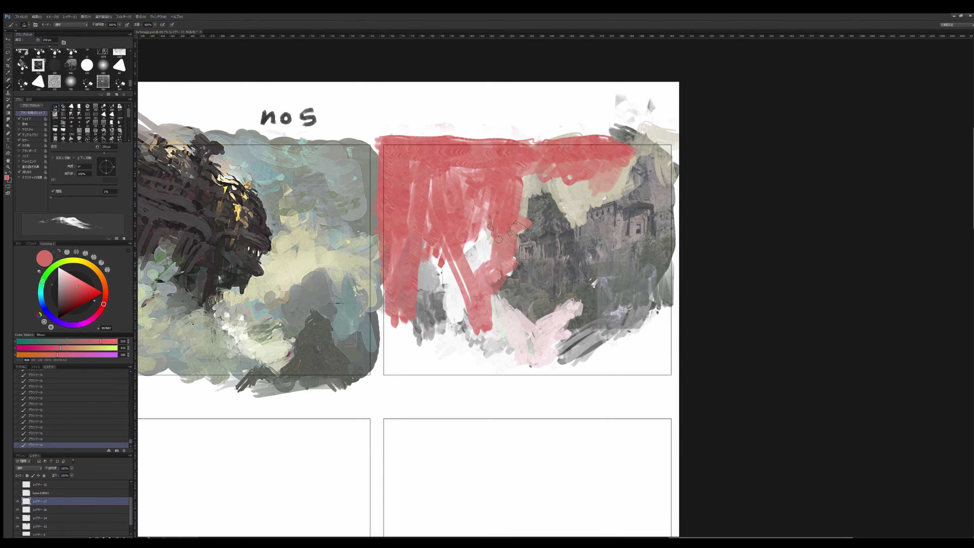
left_click_drag(506, 227, 429, 291)
mouse_move(406, 261)
left_mouse_down()
mouse_move(445, 311)
mouse_move(441, 372)
left_mouse_up()
mouse_move(498, 276)
left_mouse_down()
mouse_move(460, 345)
mouse_move(483, 326)
left_mouse_up()
mouse_move(460, 261)
left_mouse_down()
mouse_move(437, 327)
mouse_move(452, 318)
left_mouse_up()
key("]")
mouse_move(567, 188)
left_mouse_down()
mouse_move(583, 215)
mouse_move(628, 161)
left_mouse_up()
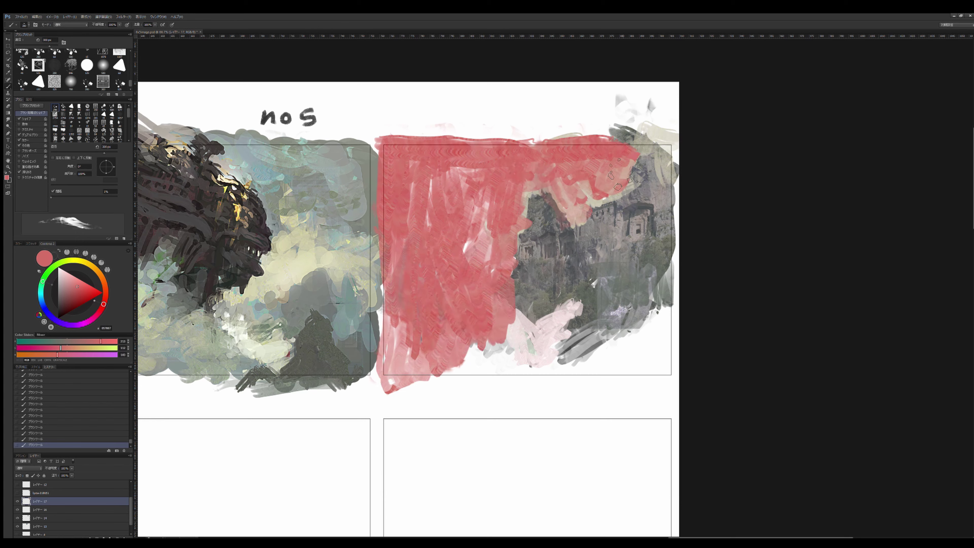
left_click_drag(498, 307, 529, 318)
Step: Shift the red sky toward orange with a Hue/Saturation adjustment
key("i")
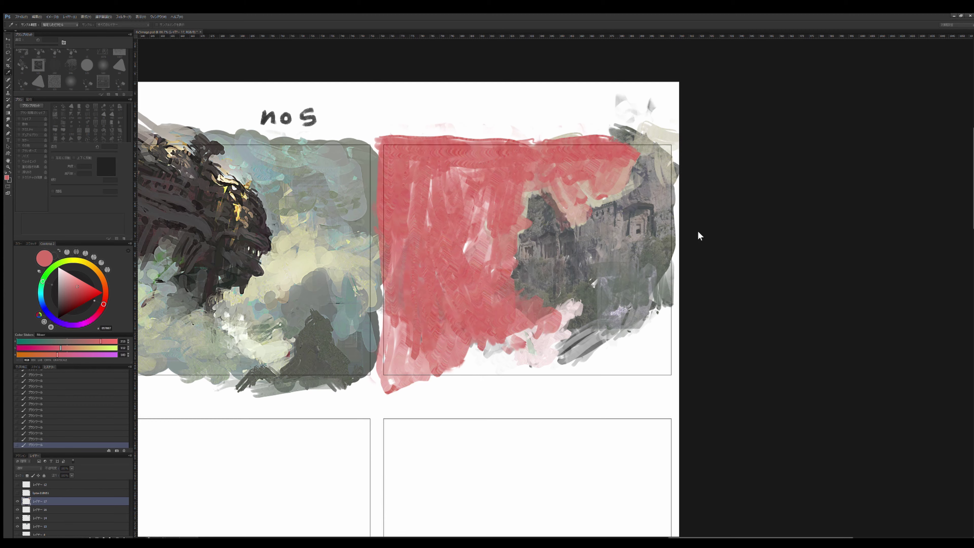
left_click_drag(698, 230, 701, 231)
key("Return")
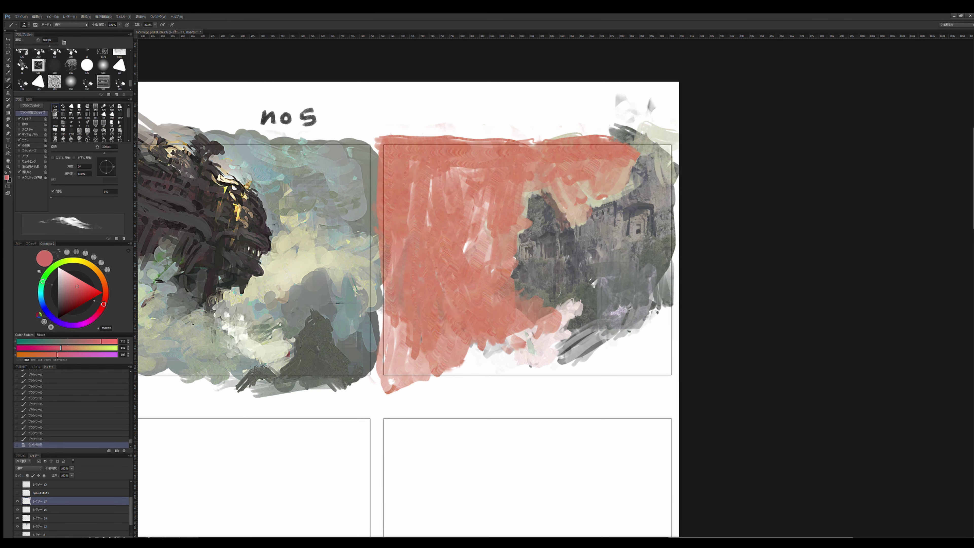
Step: With a 300px Multiply brush, darken the cliff, add pink along the bottom, and set opacity to 52%
left_click(87, 65)
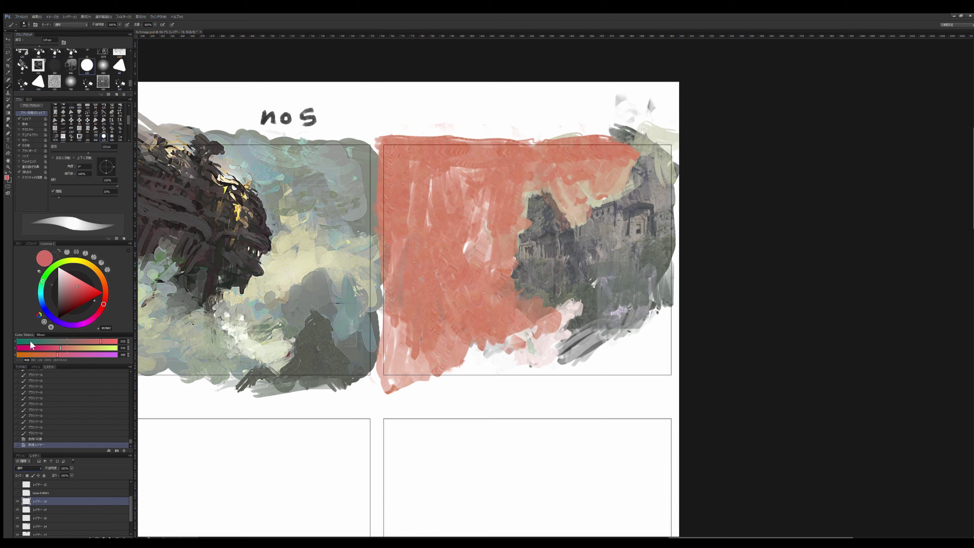
key("alt+shift+m")
key("bracketright")
key("bracketright")
key("bracketright")
mouse_move(548, 215)
left_mouse_down()
mouse_move(529, 299)
mouse_move(598, 291)
left_mouse_up()
mouse_move(614, 238)
left_mouse_down()
mouse_move(651, 276)
mouse_move(679, 184)
left_mouse_up()
left_click_drag(614, 192, 617, 294)
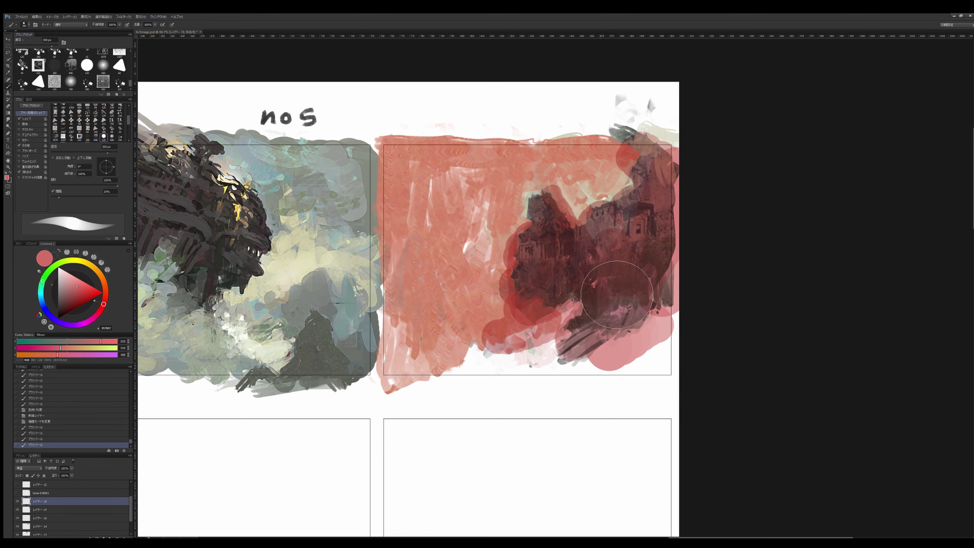
key("bracketright")
mouse_move(616, 345)
left_mouse_down()
mouse_move(490, 387)
mouse_move(460, 345)
left_mouse_up()
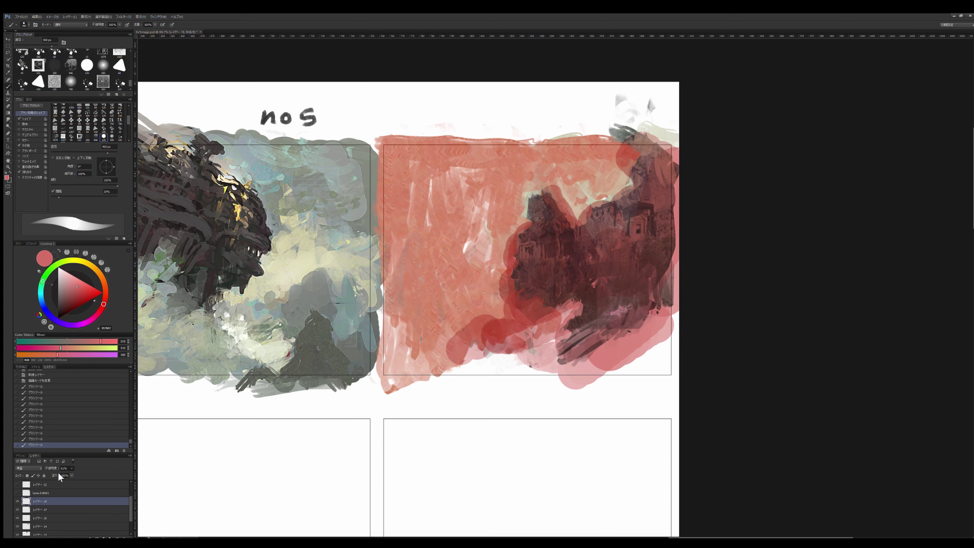
left_click_drag(59, 477, 57, 477)
Step: With a 125px brush, repaint the cliff ruins in sampled dark browns, covering the left-edge wisp
left_click(120, 137)
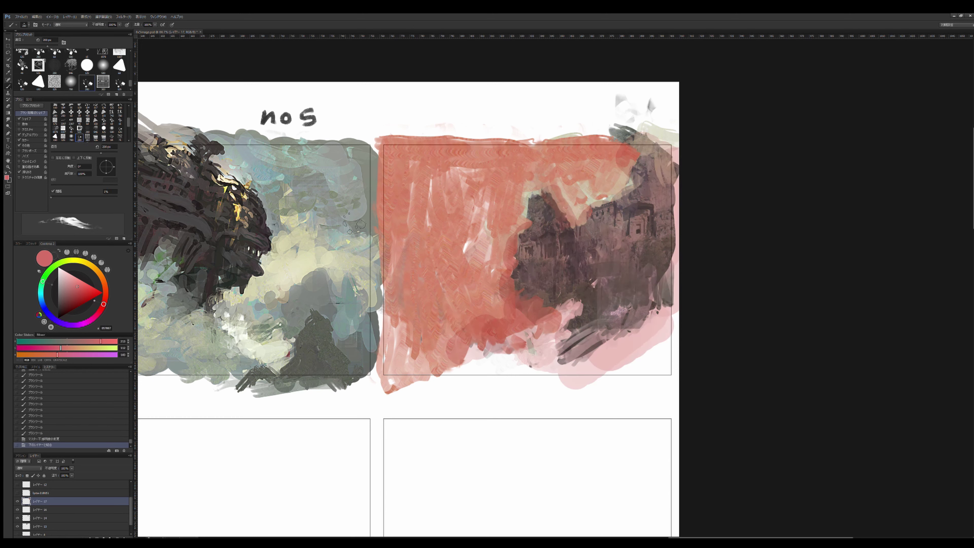
mouse_move(468, 203)
left_mouse_down()
mouse_move(517, 257)
mouse_move(521, 299)
left_mouse_up()
left_click(548, 235, "alt")
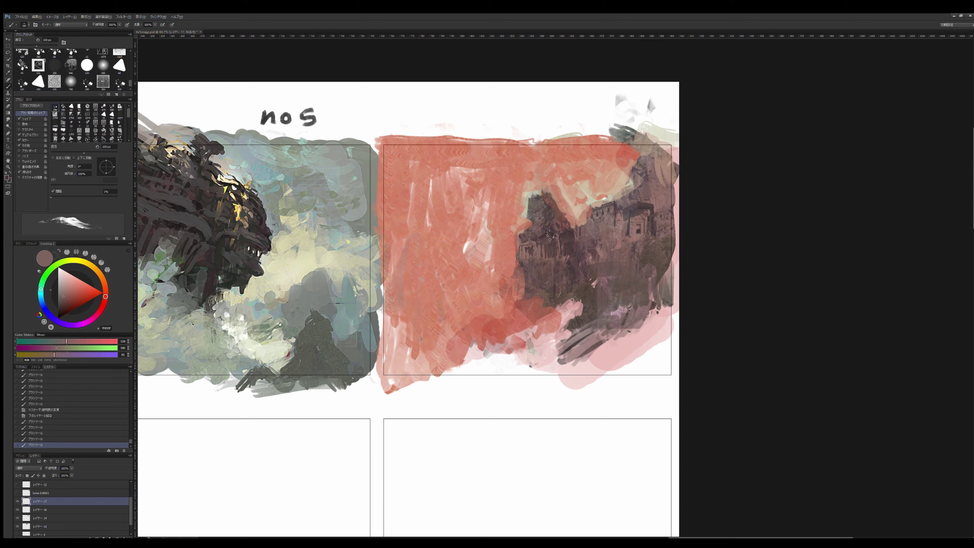
left_click_drag(549, 236, 526, 238)
left_click(533, 192, "alt")
left_click_drag(535, 186, 526, 211)
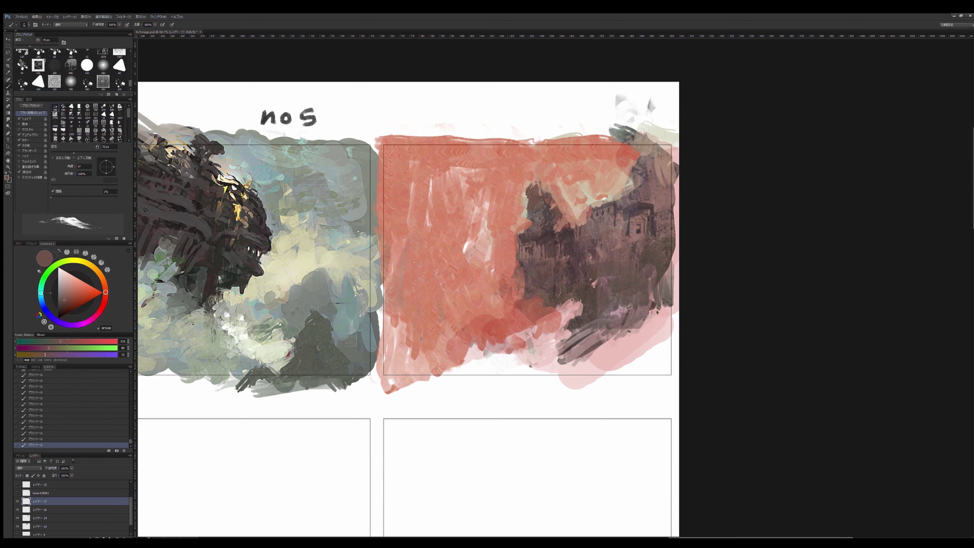
mouse_move(489, 240)
left_mouse_down()
mouse_move(520, 253)
mouse_move(513, 269)
left_mouse_up()
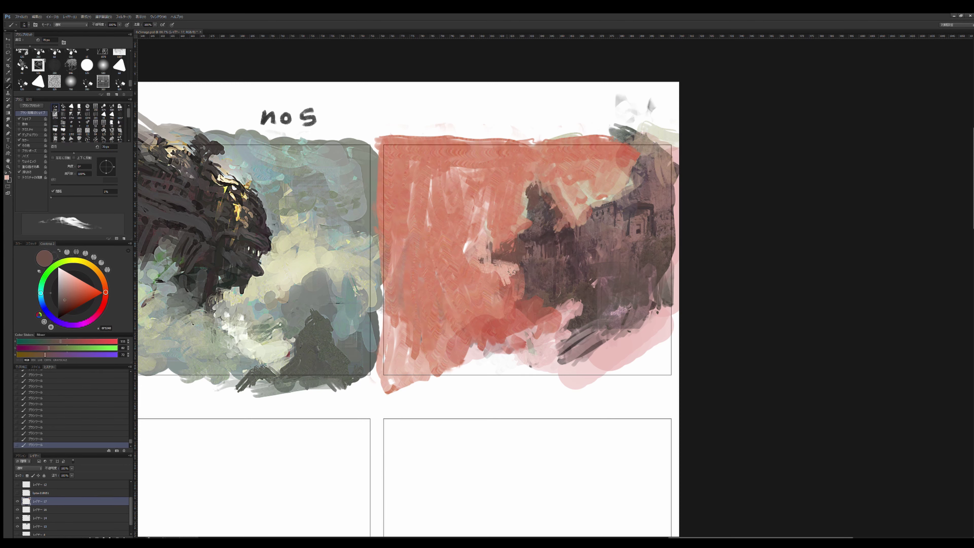
Step: Brush pale pink on the cliff's left edge and darken its upper-right with a 200px brush
key("bracketright")
left_click(570, 304, "alt")
mouse_move(533, 303)
left_mouse_down()
mouse_move(586, 330)
mouse_move(506, 283)
mouse_move(567, 303)
left_mouse_up()
key("bracketright")
key("bracketright")
left_click(611, 236, "alt")
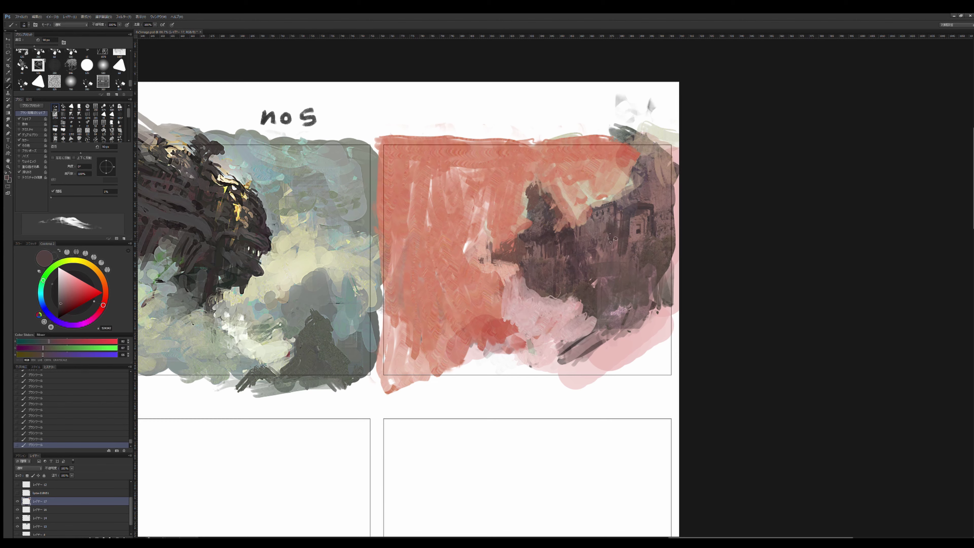
key("period")
left_click_drag(632, 153, 573, 222)
left_click(615, 220, "alt")
Step: Paint a pinkish-brown stroke over the cliff with an 80px brush
key("comma")
left_click(621, 230, "alt")
key("comma")
left_click(541, 257, "alt")
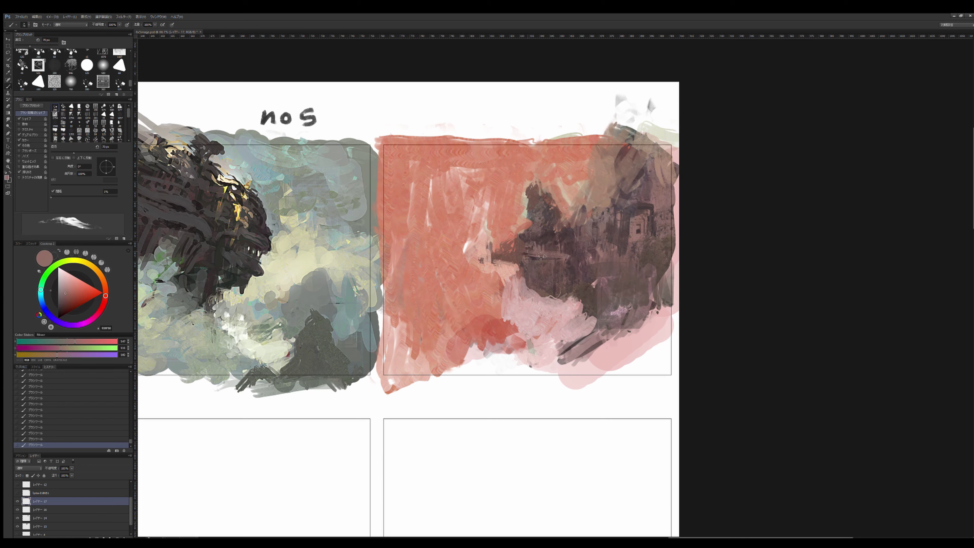
key("bracketright")
mouse_move(575, 262)
left_mouse_down()
mouse_move(629, 246)
mouse_move(651, 278)
mouse_move(583, 311)
mouse_move(518, 376)
left_mouse_up()
Step: Paint dark brown ground across the lower right and darken the upper-right cliff with 200px and 175px brushes
left_click(552, 279, "alt")
key("period")
left_click_drag(541, 318, 433, 376)
mouse_move(510, 346)
left_mouse_down()
mouse_move(487, 364)
mouse_move(671, 357)
mouse_move(675, 292)
mouse_move(579, 330)
left_mouse_up()
mouse_move(626, 208)
left_mouse_down()
mouse_move(598, 191)
mouse_move(660, 123)
mouse_move(586, 207)
left_mouse_up()
key("period")
left_click_drag(625, 176, 657, 222)
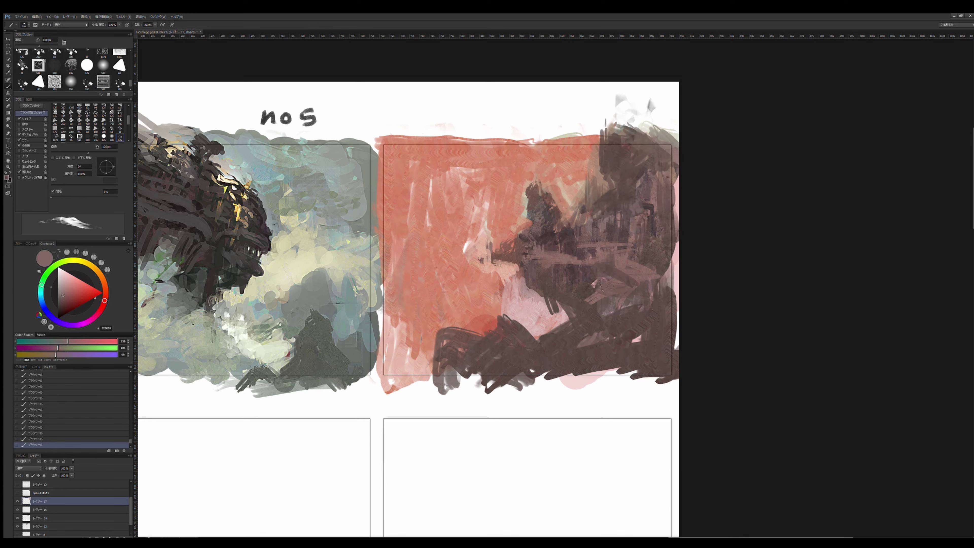
Step: Add small dark marks on the ruins with a 45px brush
key("bracketleft")
key("bracketleft")
left_click(536, 215, "alt")
key("bracketleft")
mouse_move(508, 232)
left_mouse_down()
mouse_move(485, 231)
mouse_move(510, 217)
mouse_move(558, 264)
left_mouse_up()
Step: Add small dark grey-brown strokes on the cliff figure, then choose a dark purple
key("bracketleft")
left_click(498, 253, "alt")
left_click(508, 268, "alt")
left_click(542, 211, "alt")
key("bracketright")
key("bracketright")
key("bracketright")
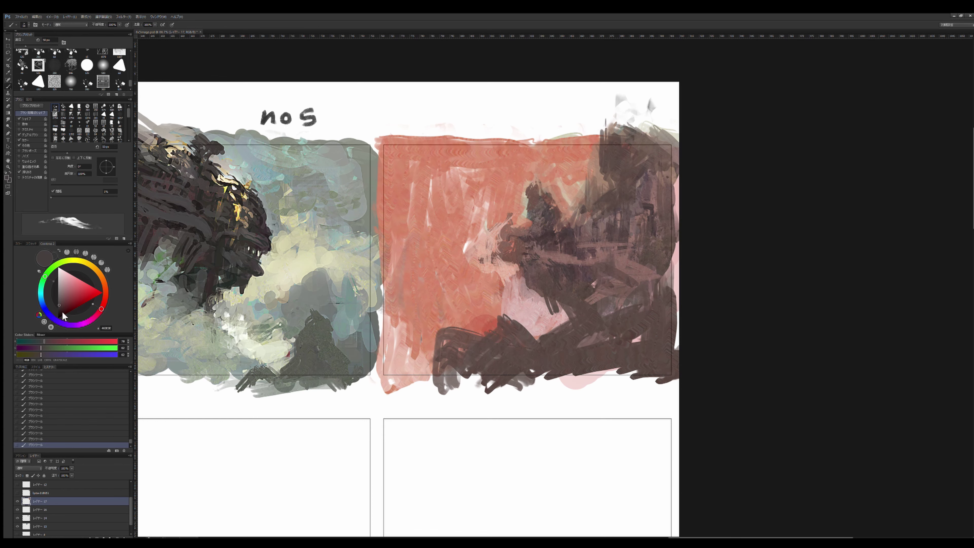
left_click_drag(77, 326, 44, 307)
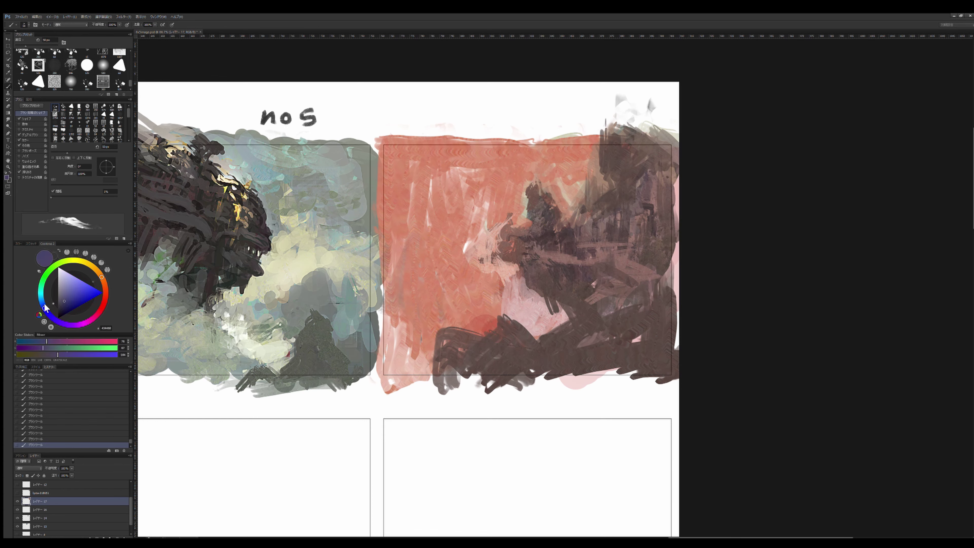
Step: Shade the cliff's body purple-grey with a large 400px textured brush
left_click(70, 81)
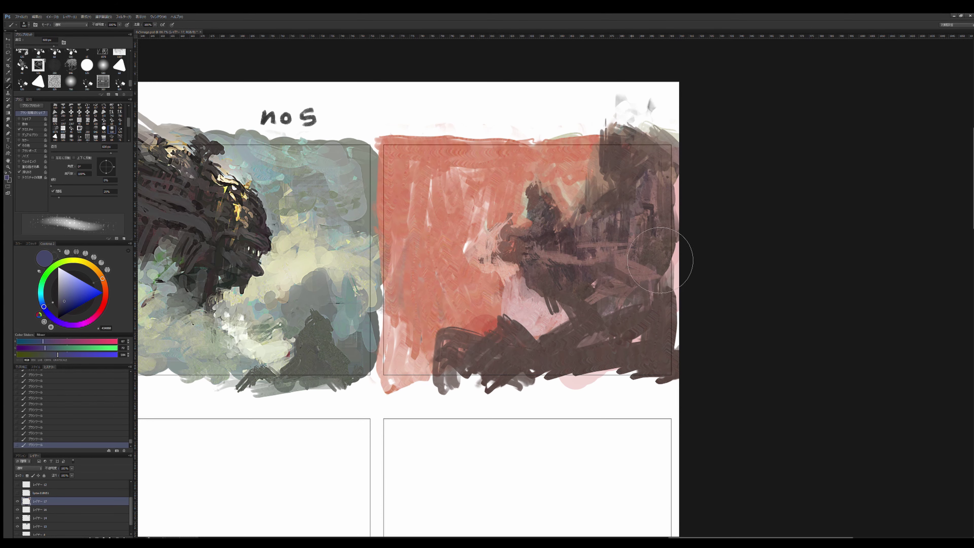
left_click_drag(659, 230, 652, 300)
left_click_drag(642, 353, 659, 269)
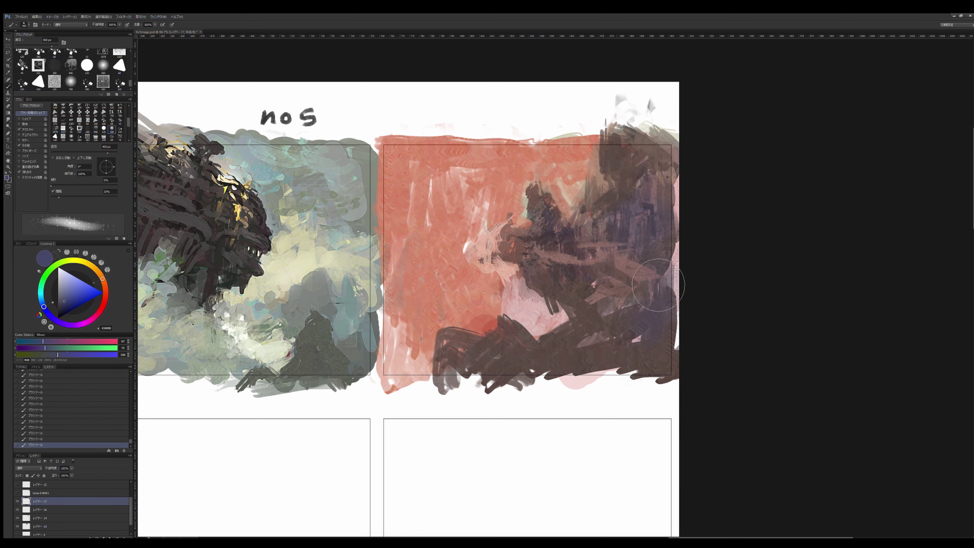
mouse_move(587, 292)
left_mouse_down()
mouse_move(488, 342)
mouse_move(538, 307)
mouse_move(399, 292)
left_mouse_up()
Step: Paint peach EEBD83 over the left and upper sky, softening around the cliff's midsection
left_click(487, 343, "alt")
mouse_move(498, 265)
left_mouse_down()
mouse_move(418, 305)
mouse_move(452, 314)
left_mouse_up()
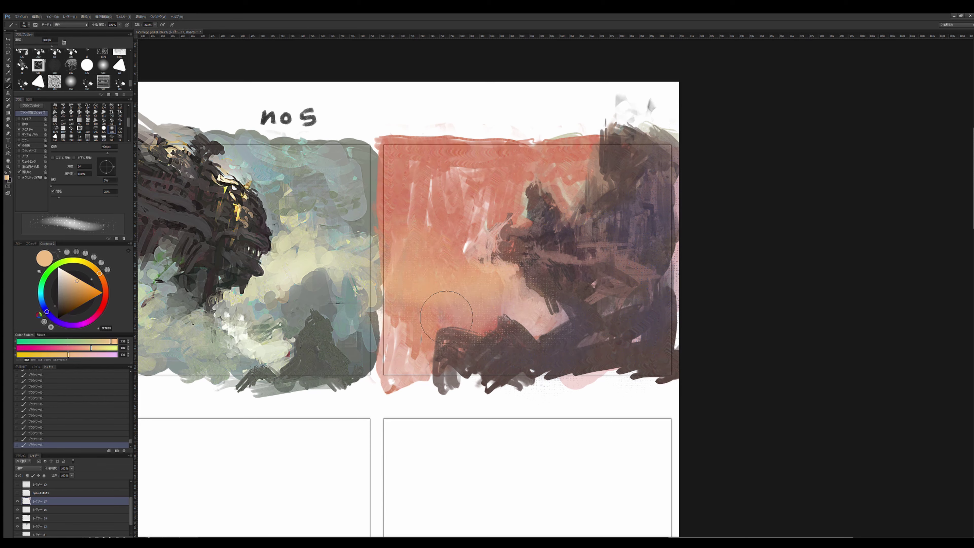
mouse_move(391, 214)
left_mouse_down()
mouse_move(413, 304)
mouse_move(499, 269)
left_mouse_up()
mouse_move(395, 191)
left_mouse_down()
mouse_move(475, 284)
mouse_move(510, 307)
left_mouse_up()
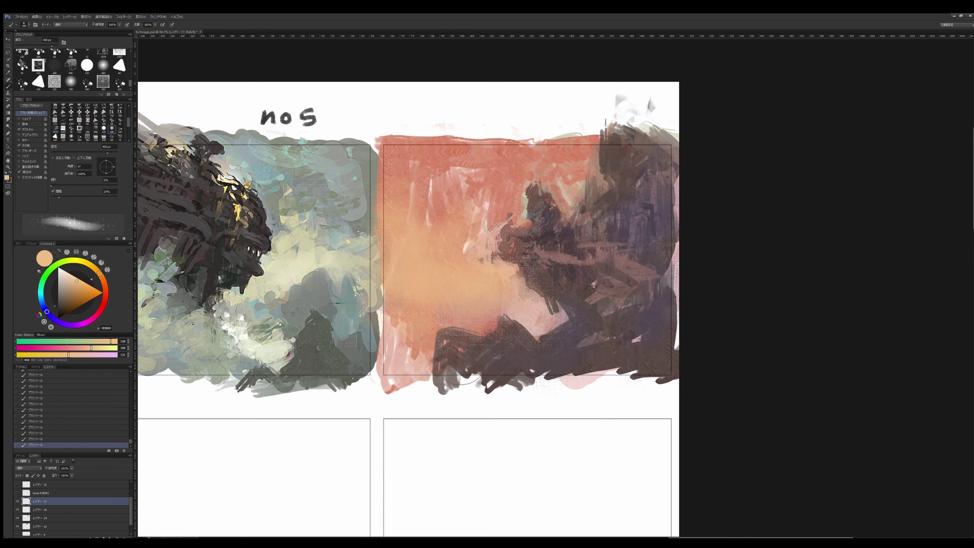
left_click_drag(422, 345, 498, 307)
Step: Cover the reddish patch on the cliff with sampled dark tones
left_click(501, 216, "alt")
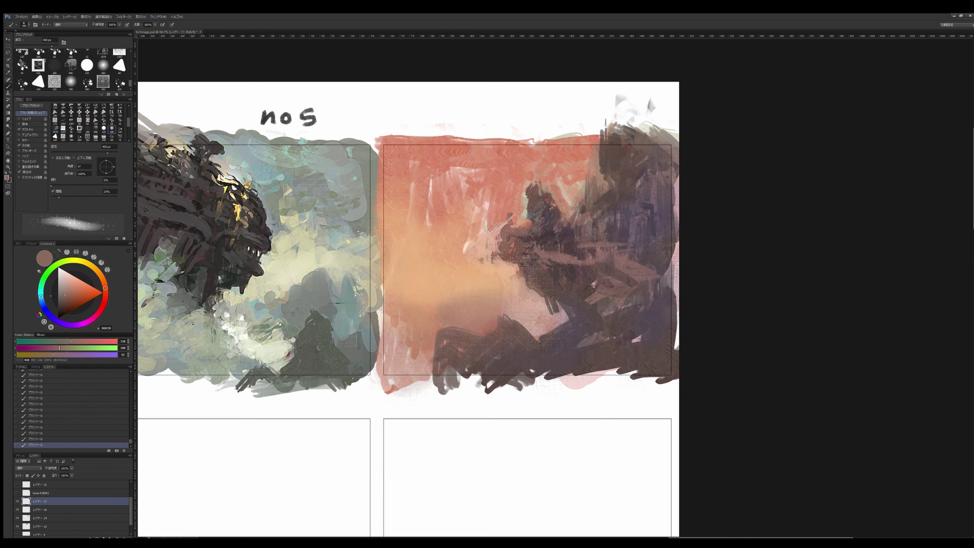
key("period")
left_click(565, 214, "alt")
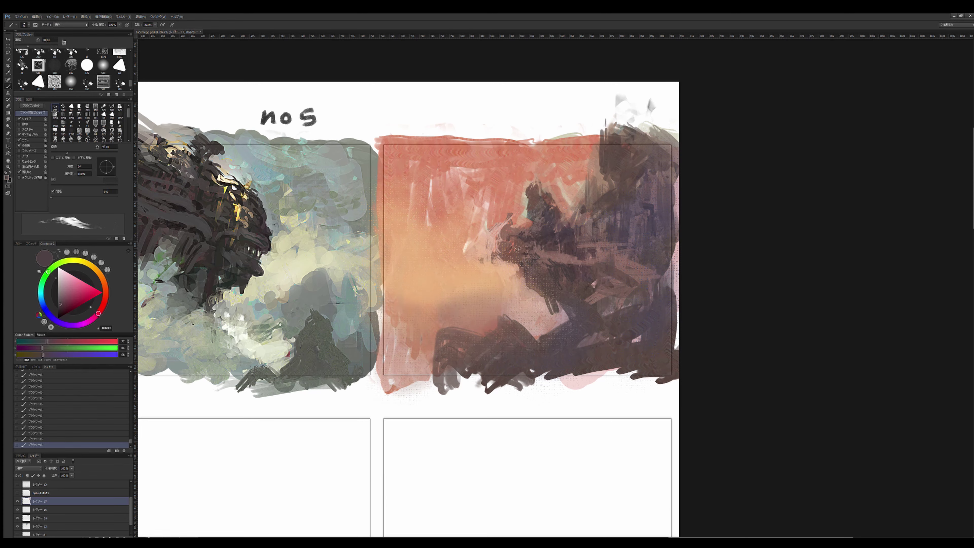
left_click_drag(517, 248, 529, 254)
key("bracketleft")
key("bracketleft")
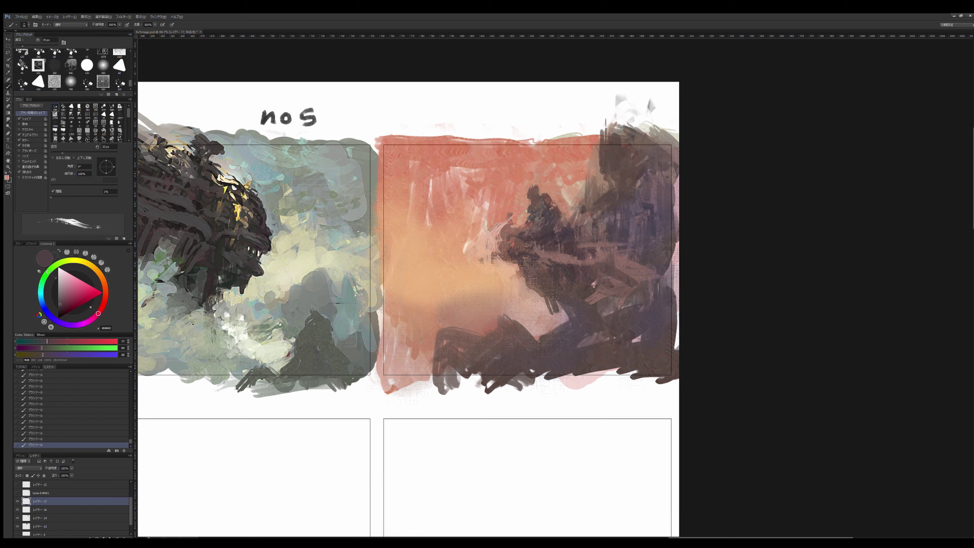
left_click(535, 214, "alt")
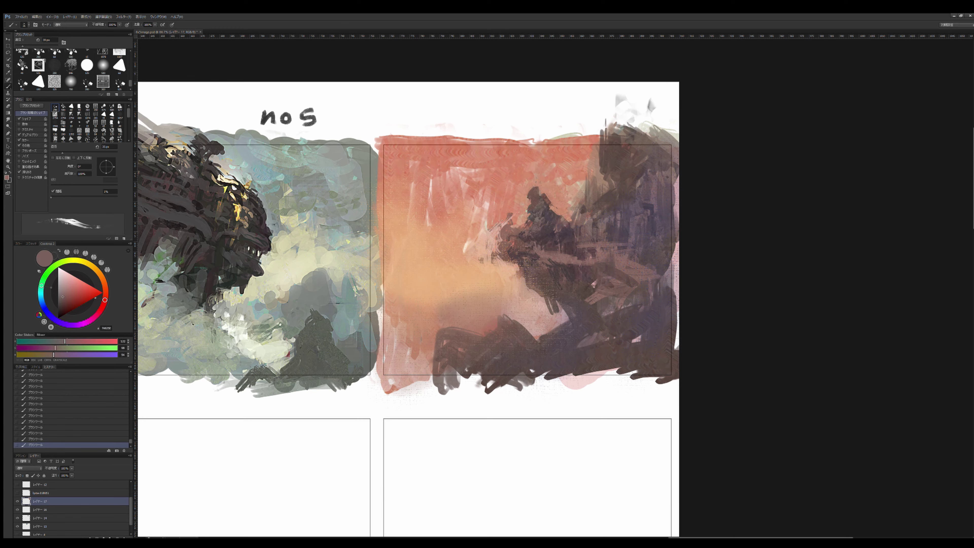
Step: Add a small dark grey stroke on the ruins with a 25px brush and sample darker tones
key("bracketleft")
left_click(536, 236, "alt")
left_click_drag(520, 217, 518, 226)
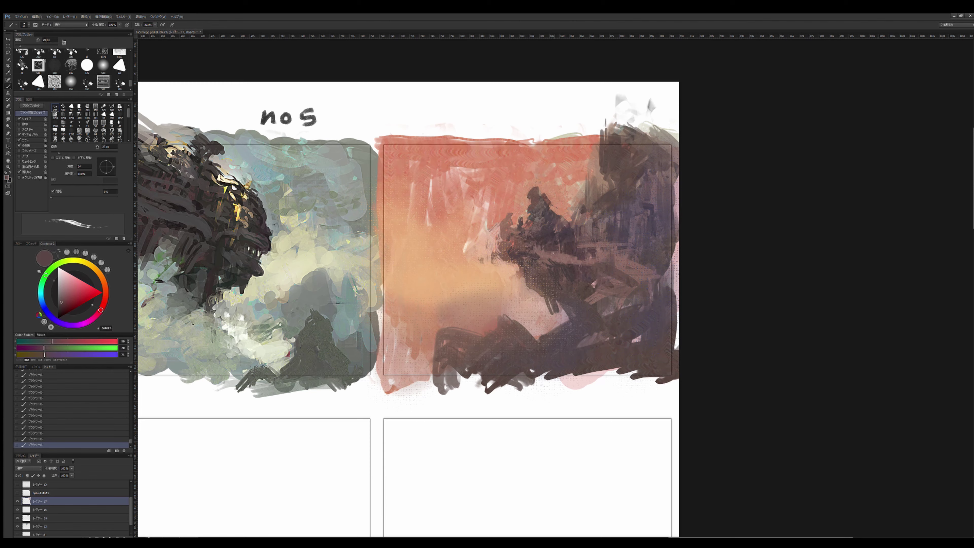
key("bracketright")
key("bracketright")
key("bracketright")
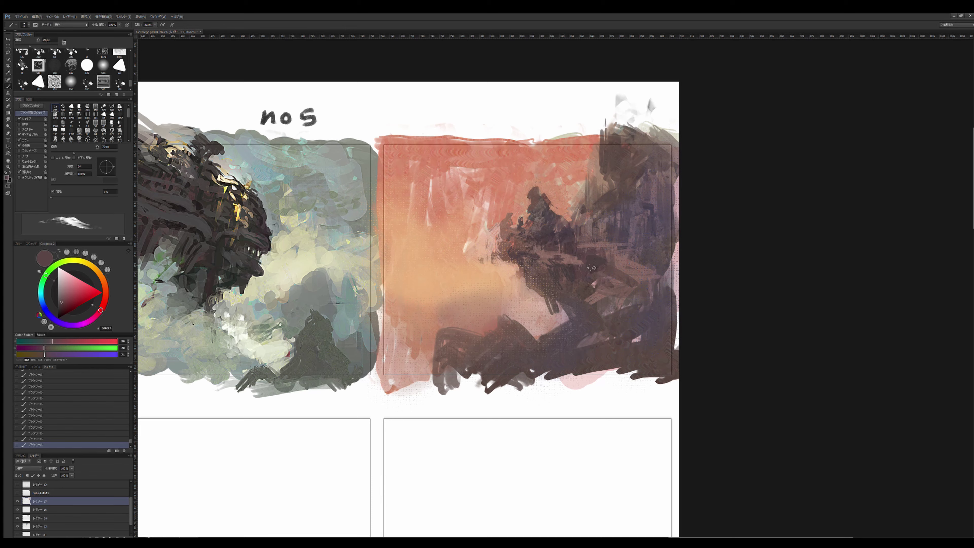
left_click(590, 261, "alt")
left_click(562, 250, "alt")
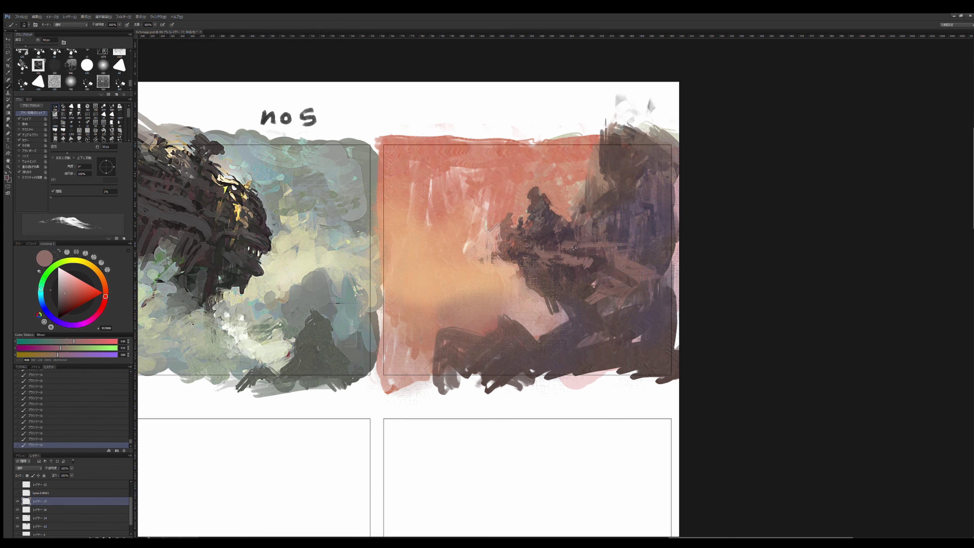
left_click(629, 282, "alt")
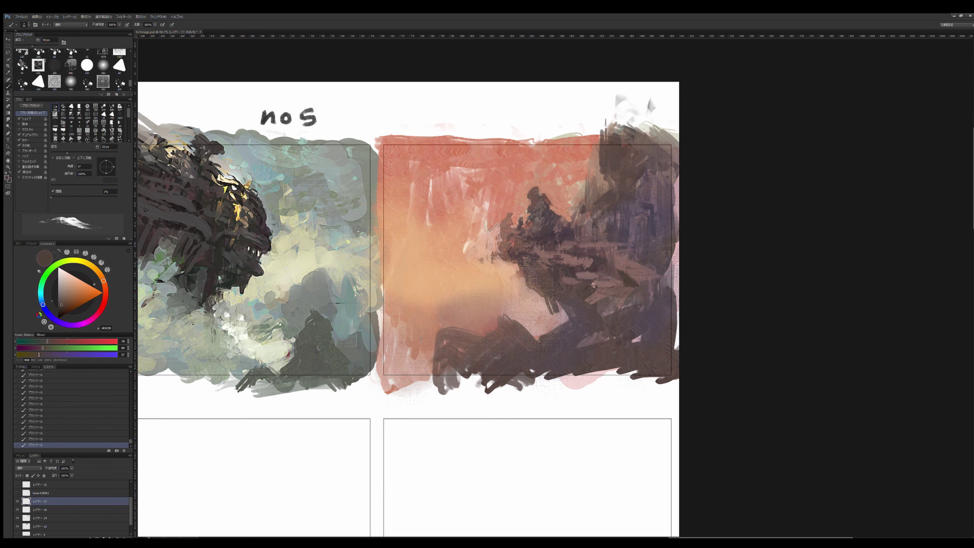
Step: Darken the ruin figure with 100px strokes, including a diagonal sweep across it
key("bracketright")
key("bracketright")
key("bracketright")
left_click(637, 247, "alt")
mouse_move(650, 234)
left_mouse_down()
mouse_move(631, 241)
mouse_move(640, 235)
left_mouse_up()
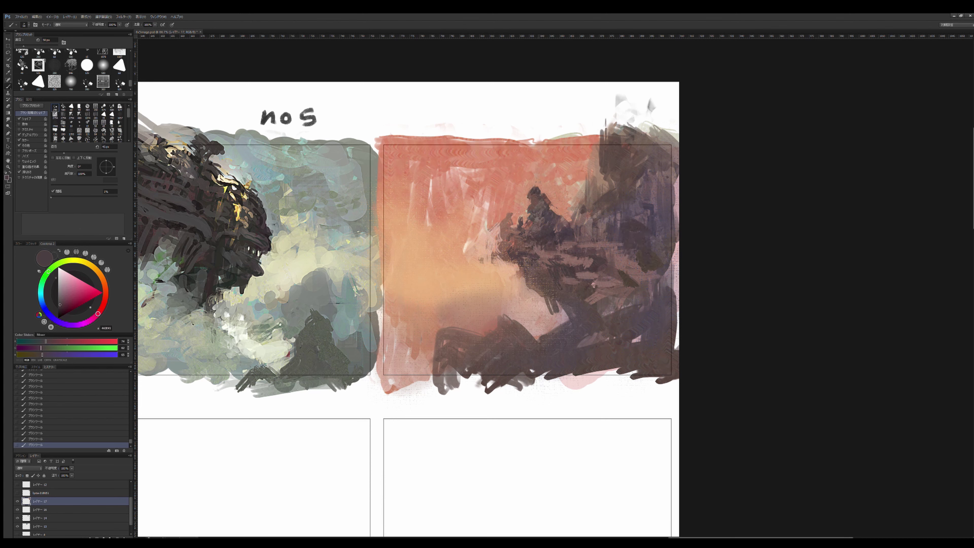
key("bracketright")
key("bracketright")
key("bracketright")
mouse_move(604, 311)
left_mouse_down()
mouse_move(529, 346)
mouse_move(559, 368)
mouse_move(419, 374)
left_mouse_up()
left_click(538, 356, "alt")
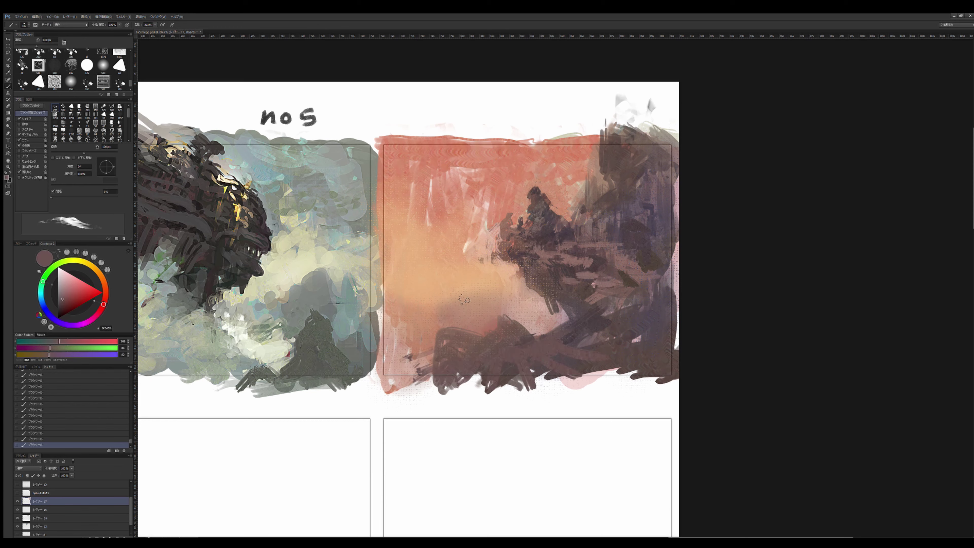
Step: Paint a light peach glow across the middle of the sky with a 150px brush
left_click(503, 261, "alt")
left_click(469, 248, "alt")
key("bracketleft")
key("bracketleft")
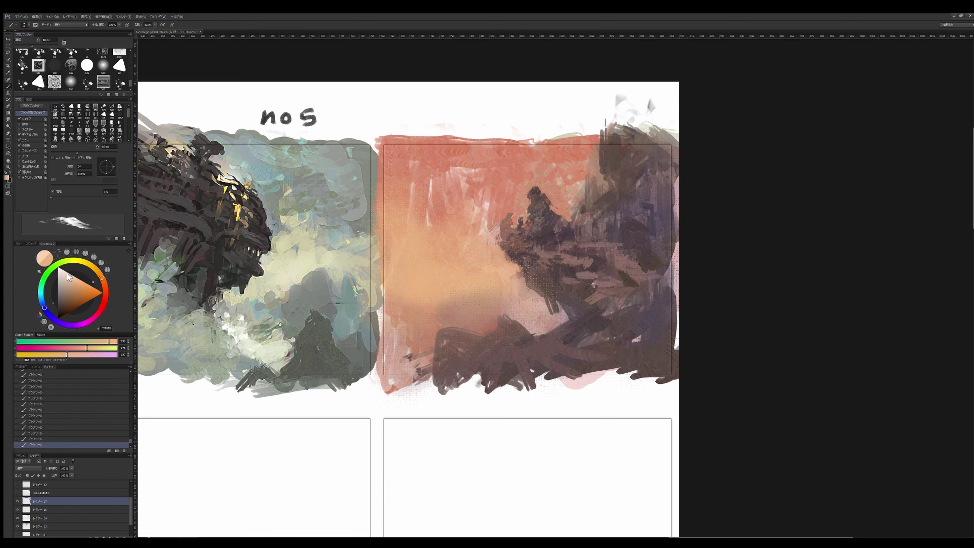
left_click(68, 275)
key("bracketright")
key("bracketright")
key("bracketright")
mouse_move(433, 278)
left_mouse_down()
mouse_move(517, 276)
mouse_move(410, 276)
mouse_move(416, 243)
mouse_move(498, 292)
left_mouse_up()
left_click(491, 306, "alt")
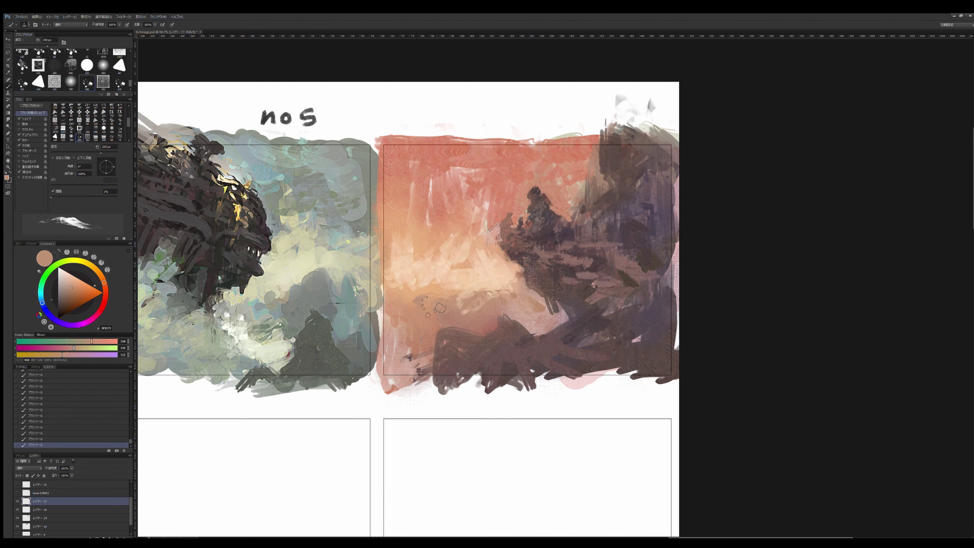
Step: Add dark brown strokes at the panel's top-right and lighten them with peach
left_click(587, 180, "alt")
mouse_move(579, 188)
left_mouse_down()
mouse_move(592, 148)
mouse_move(589, 182)
left_mouse_up()
left_click(593, 150, "alt")
Step: Paint near-black strokes at the panel's right, extending the dark figure downward
left_click(547, 222, "alt")
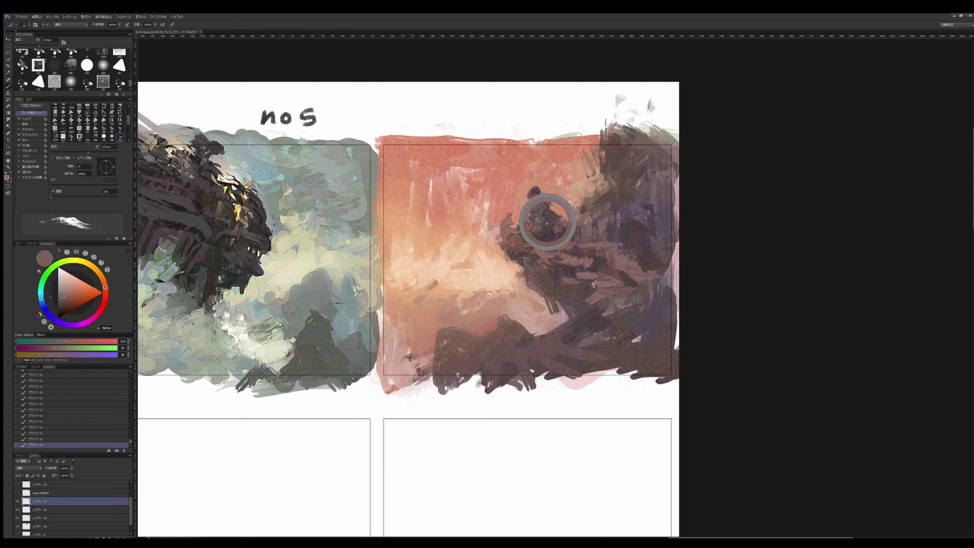
key("bracketleft")
key("bracketleft")
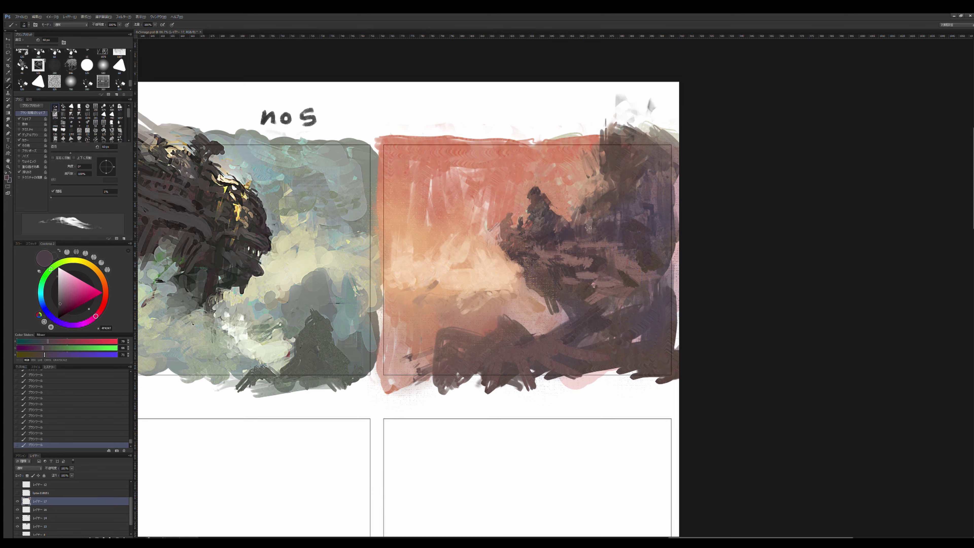
left_click(588, 228, "alt")
mouse_move(623, 217)
left_mouse_down()
mouse_move(651, 288)
mouse_move(613, 264)
mouse_move(659, 317)
left_mouse_up()
left_click(629, 230, "alt")
key("bracketright")
key("period")
mouse_move(629, 285)
left_mouse_down()
mouse_move(602, 319)
mouse_move(616, 323)
left_mouse_up()
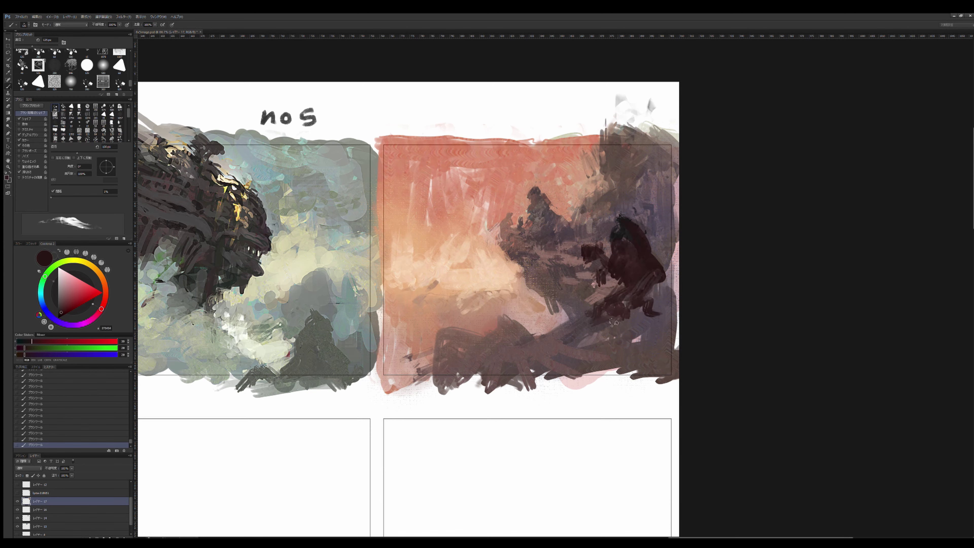
Step: Sample mauve and browns, then mix a light cream-peach for the sky
left_click(590, 268, "alt")
key("bracketleft")
key("bracketleft")
key("bracketleft")
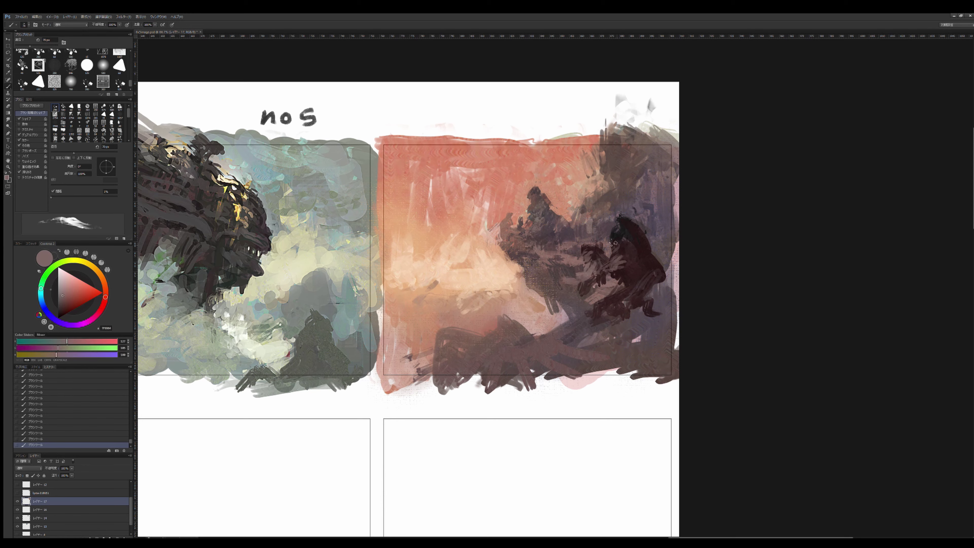
left_click(600, 290, "alt")
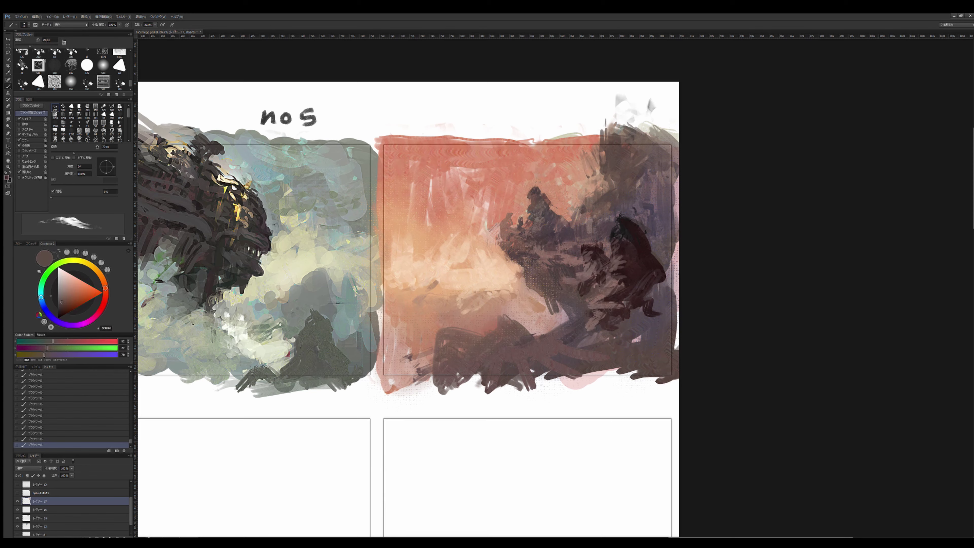
left_click(565, 310, "alt")
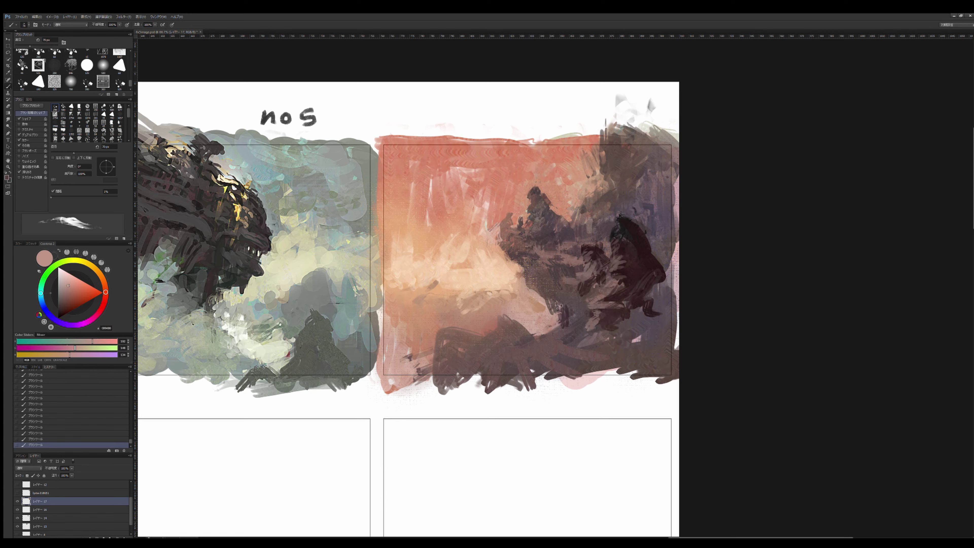
left_click(426, 299, "alt")
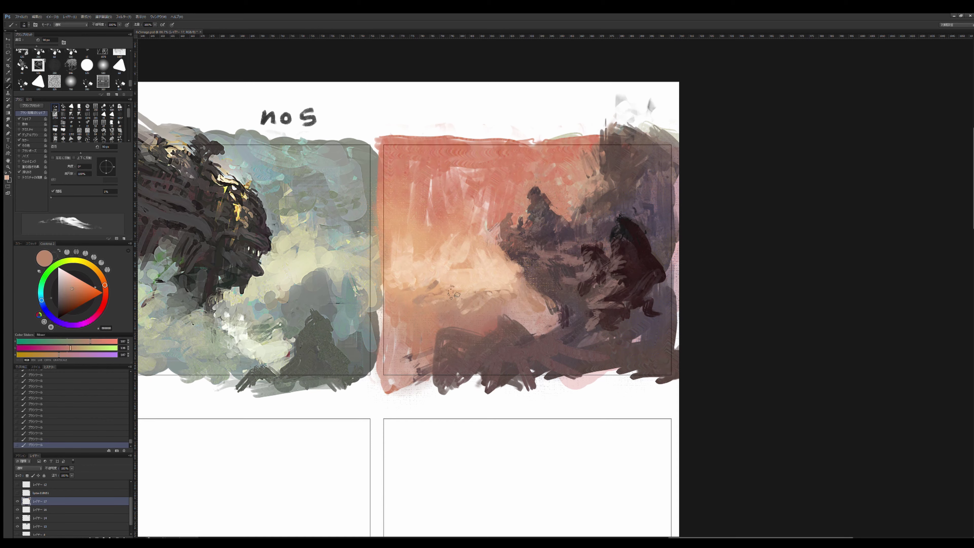
left_click(448, 292, "alt")
key("bracketright")
left_click(504, 300, "alt")
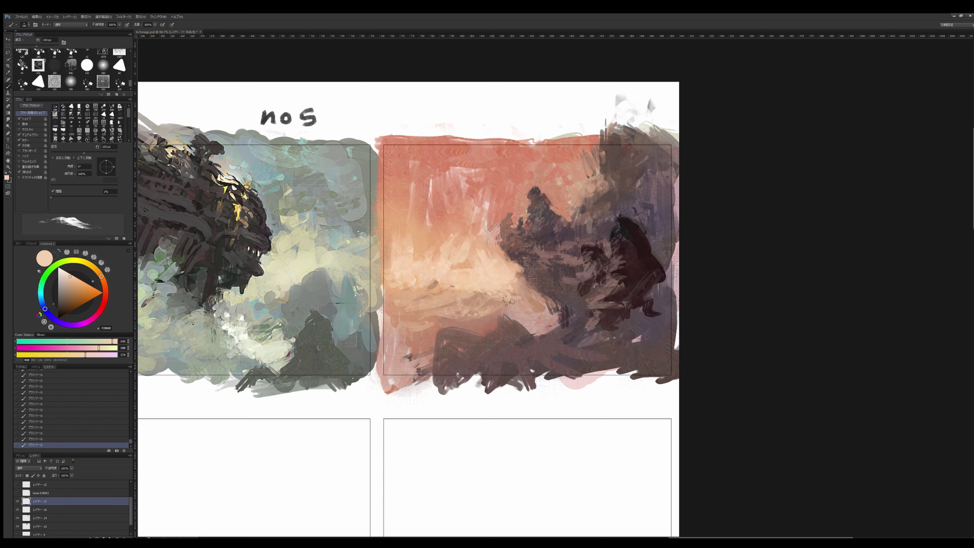
key("bracketright")
key("bracketright")
key("bracketright")
left_click(462, 226, "alt")
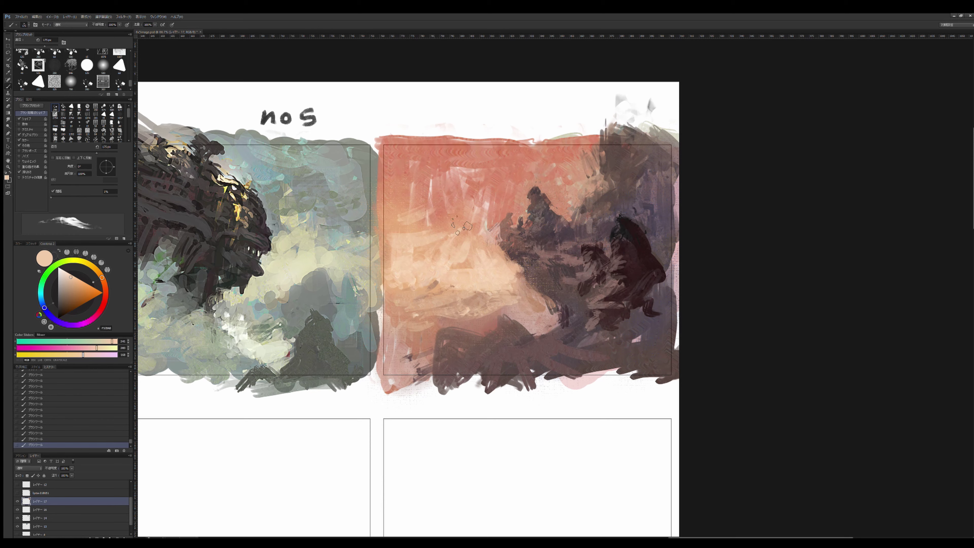
key("bracketleft")
key("bracketleft")
key("bracketleft")
Step: Paint broad orange-peach strokes across the sky with a 250px brush
left_click(549, 253, "alt")
left_click(636, 228, "alt")
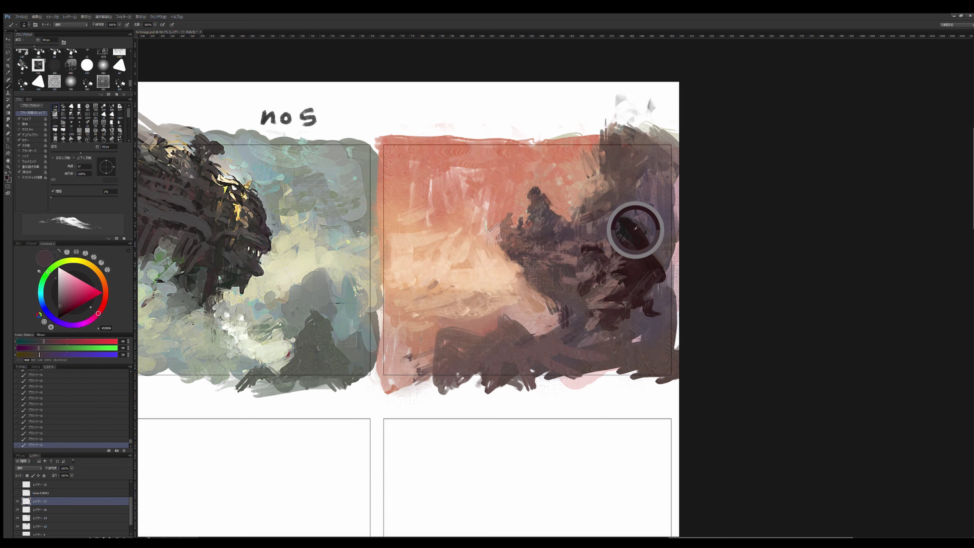
key("bracketright")
key("bracketright")
left_click(420, 238, "alt")
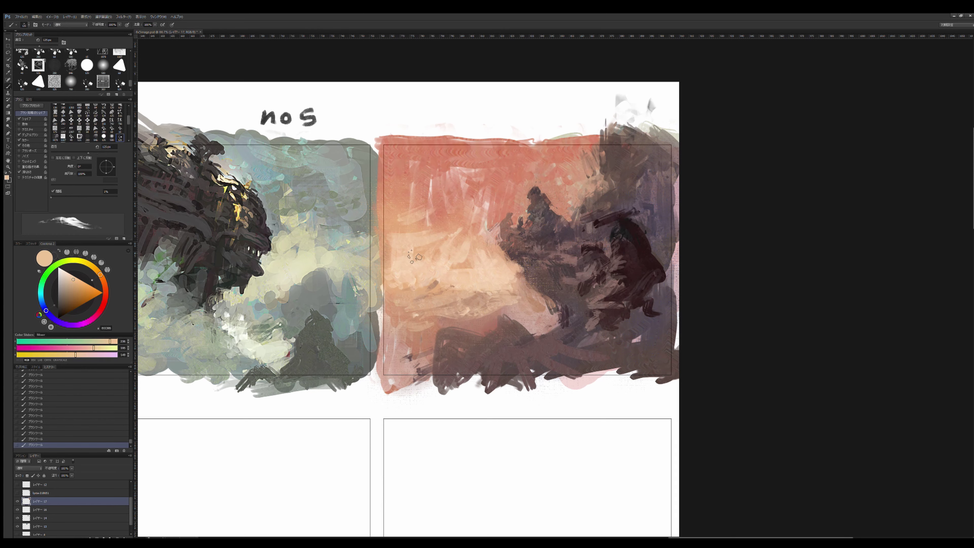
left_click(421, 236, "alt")
key("bracketright")
key("bracketright")
key("bracketright")
mouse_move(410, 207)
left_mouse_down()
mouse_move(494, 177)
mouse_move(491, 155)
left_mouse_up()
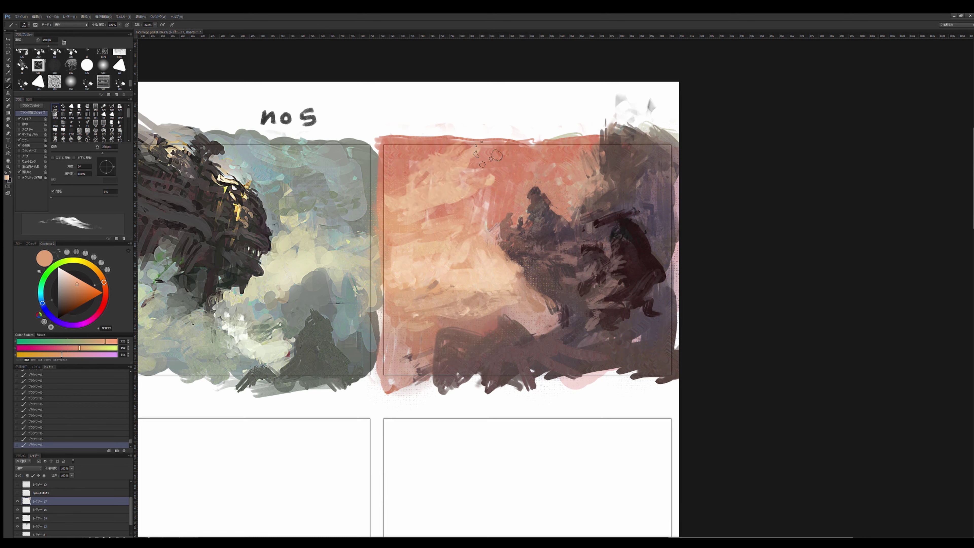
Step: Cover the dark figure and the upper-right with dark grey-brown 175px strokes
left_click(637, 261, "alt")
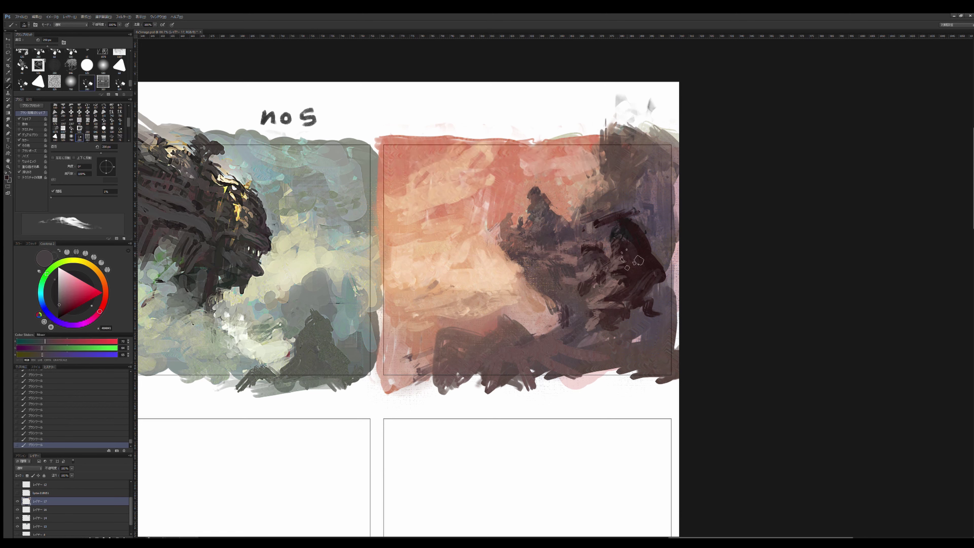
key("bracketleft")
mouse_move(631, 287)
left_mouse_down()
mouse_move(675, 215)
mouse_move(613, 169)
left_mouse_up()
left_click_drag(668, 203, 602, 174)
left_click_drag(663, 222, 672, 170)
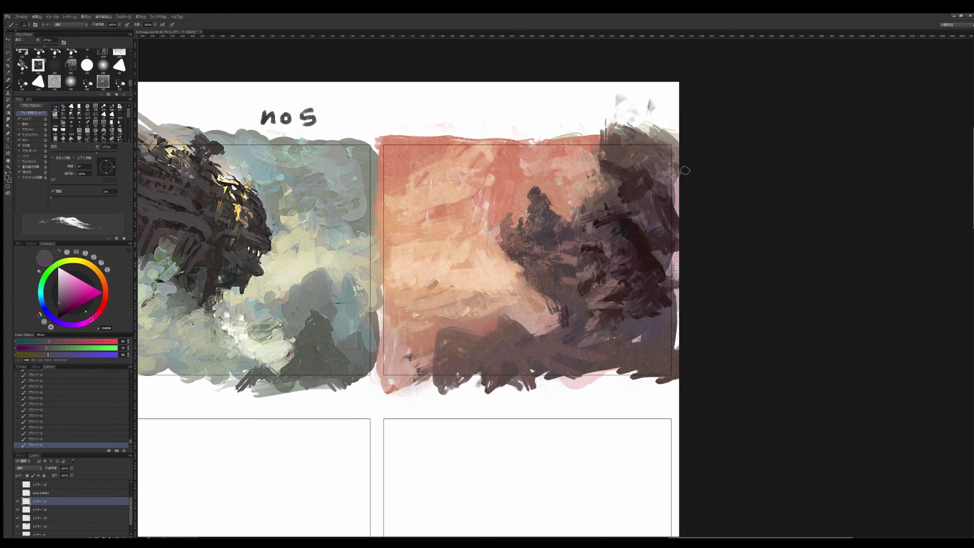
Step: Paint deep dark brown strokes along the panel's bottom and lower-left edge with an 80px brush
left_click(675, 171, "alt")
key("bracketleft")
key("bracketleft")
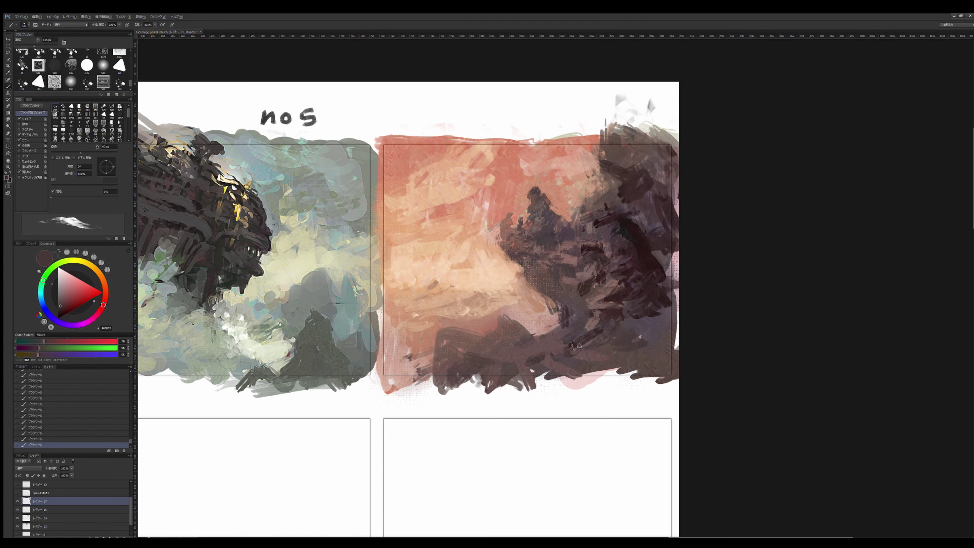
left_click(577, 345, "alt")
key("bracketleft")
key("bracketleft")
key("bracketleft")
left_click_drag(524, 357, 498, 383)
left_click_drag(446, 340, 432, 383)
mouse_move(479, 353)
left_mouse_down()
mouse_move(490, 380)
mouse_move(412, 387)
mouse_move(389, 371)
left_mouse_up()
left_click(440, 340, "alt")
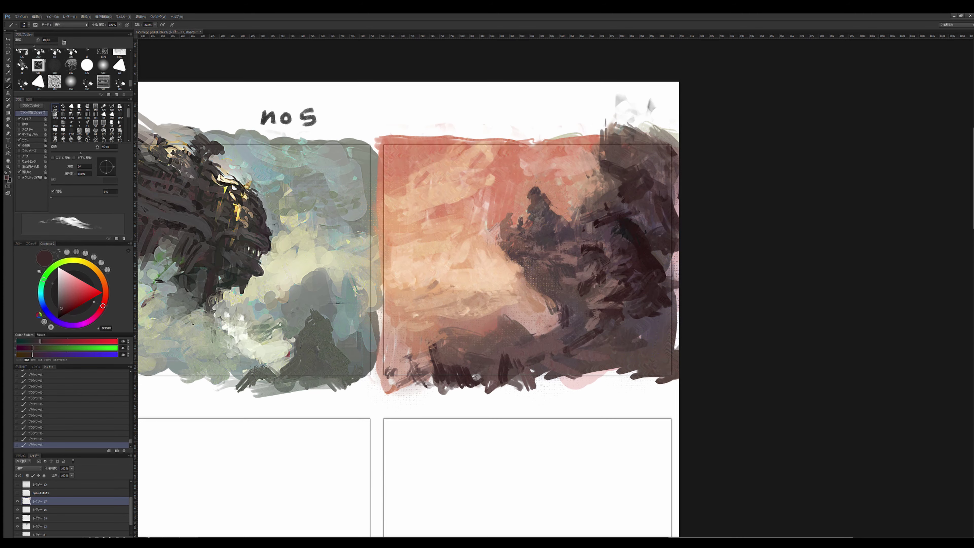
Step: Zoom out with Ctrl+- and drop the canyon photo onto the sheet below the thumbnails
key("ctrl+minus")
key("ctrl+minus")
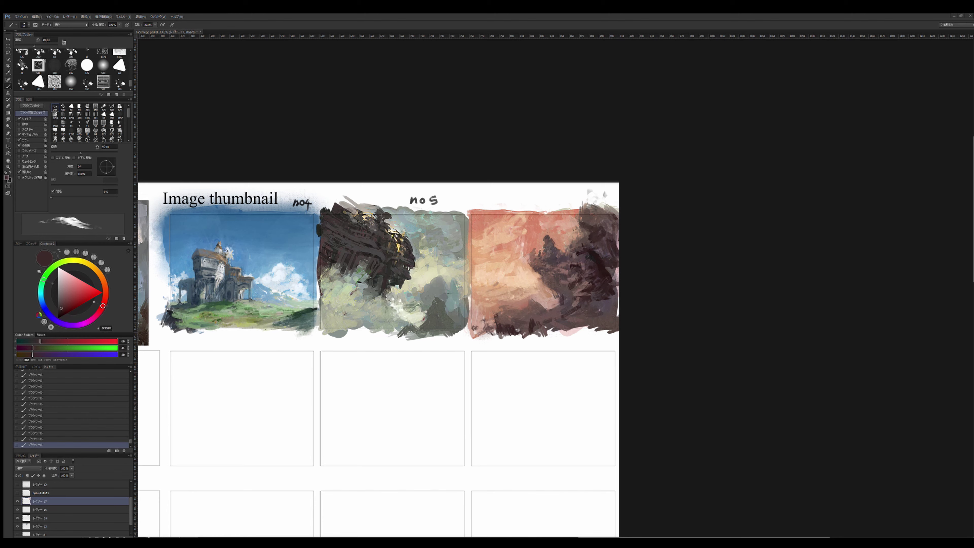
left_click_drag(855, 212, 326, 425)
Step: Copy a lassoed left cliff strip to a new layer and set it at the orange thumbnail's lower edge
key("l")
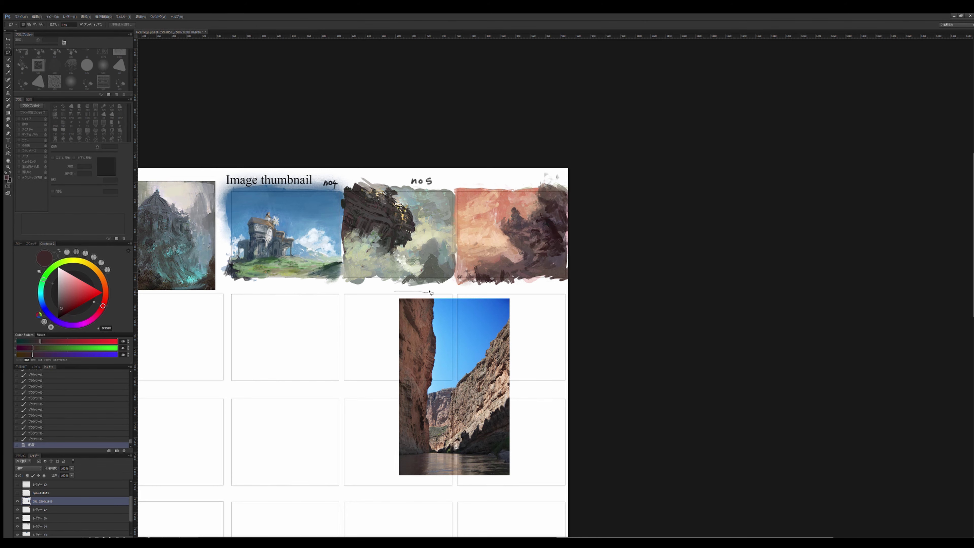
left_click_drag(427, 446, 395, 293)
key("ctrl+j")
key("ctrl+t")
left_click_drag(417, 386, 462, 263)
mouse_move(407, 232)
left_mouse_down()
mouse_move(419, 321)
mouse_move(406, 299)
left_mouse_up()
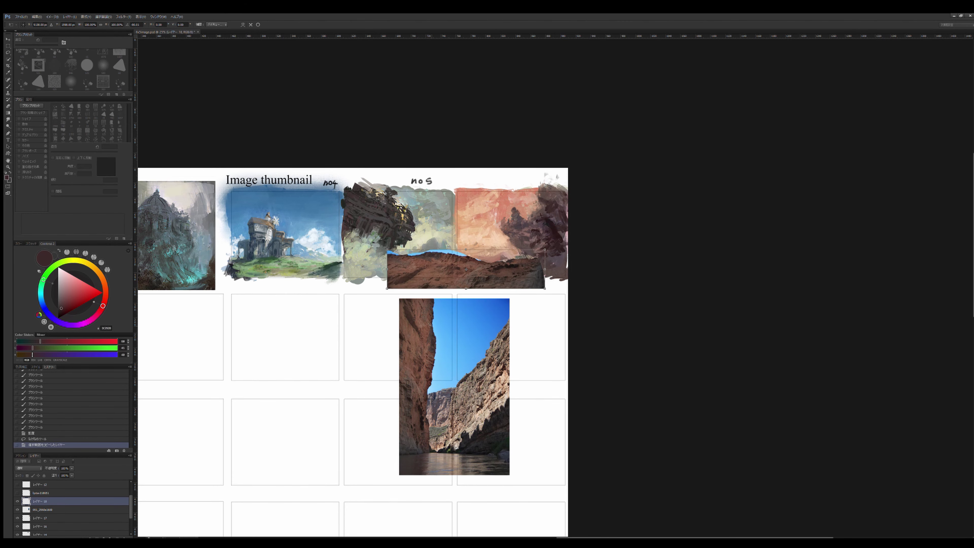
left_click_drag(466, 269, 533, 268)
key("Return")
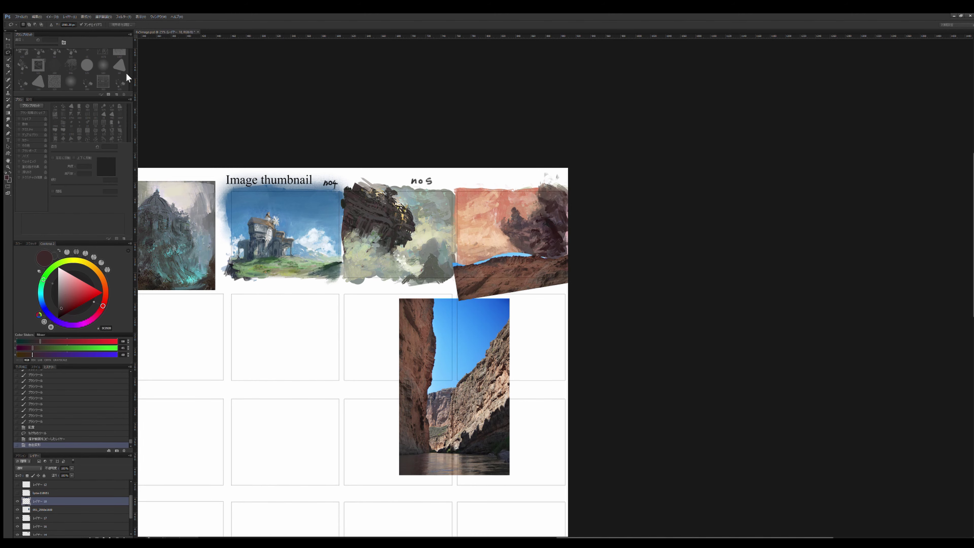
Step: Flip, level, shift left and scale the cliff strip to about 79%
key("ctrl+t")
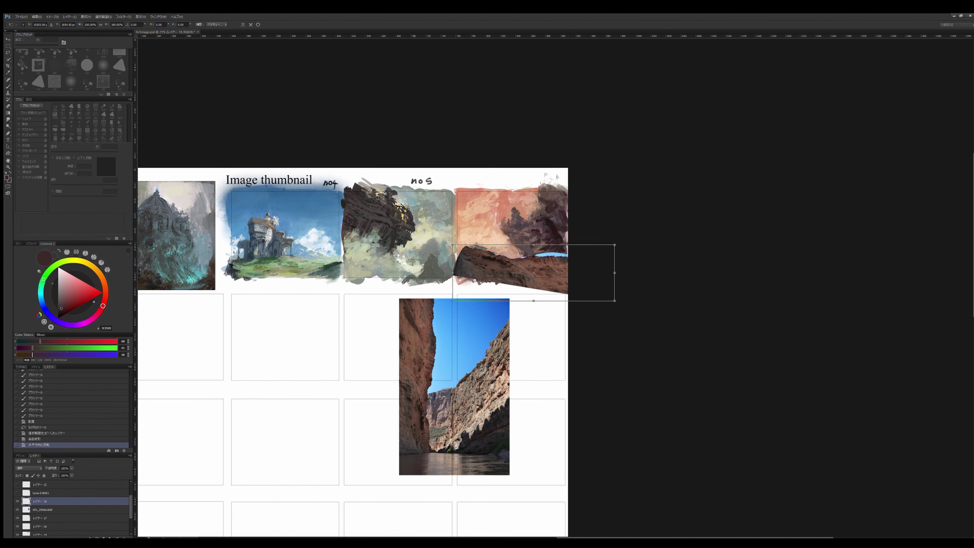
left_click_drag(614, 301, 598, 286)
left_click_drag(493, 271, 465, 271)
left_click_drag(426, 299, 433, 269)
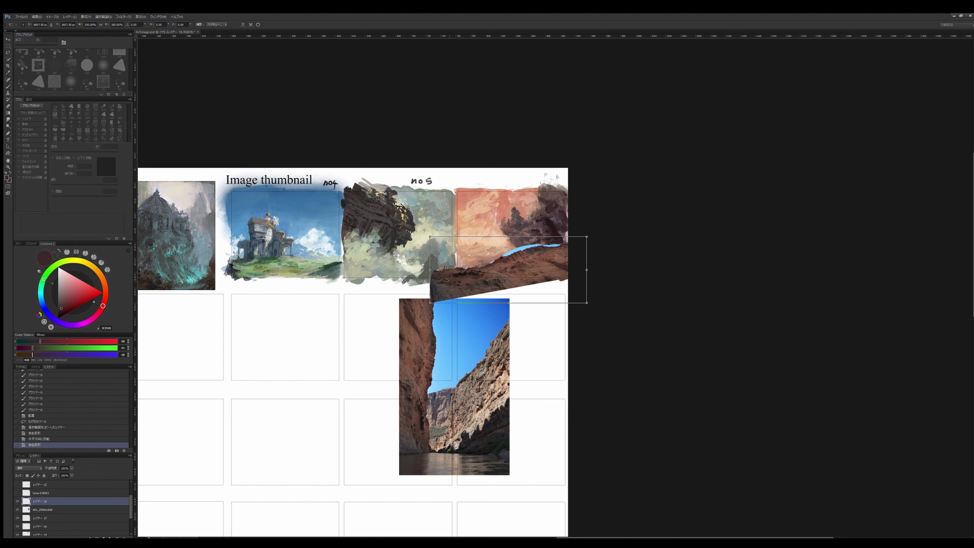
mouse_move(453, 226)
left_mouse_down()
mouse_move(487, 249)
mouse_move(461, 249)
mouse_move(483, 264)
left_mouse_up()
key("Return")
Step: Erase the strip's rock edge and blue sky, then pick a large soft round eraser
key("e")
mouse_move(474, 262)
left_mouse_down()
mouse_move(507, 263)
mouse_move(530, 249)
left_mouse_up()
left_click_drag(525, 249, 548, 248)
key("bracketright")
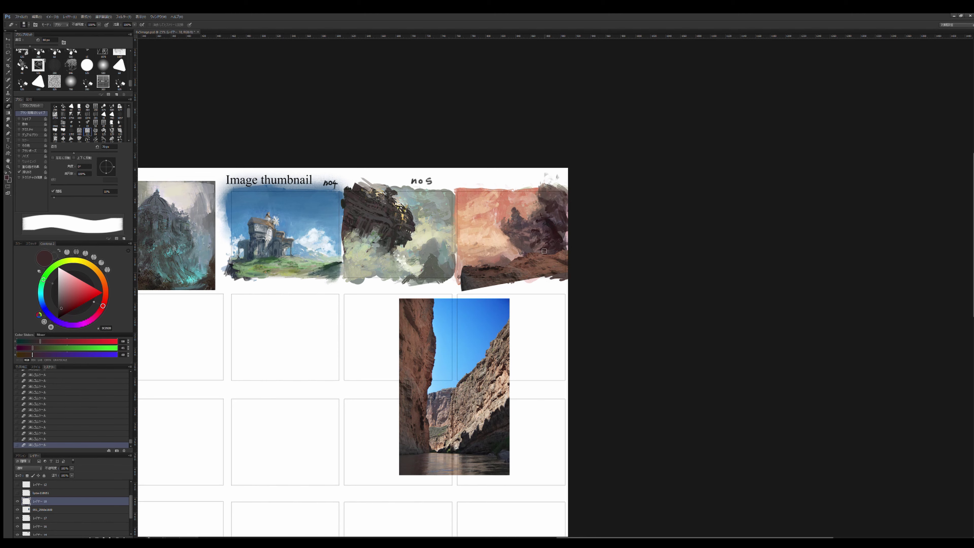
left_click(102, 65)
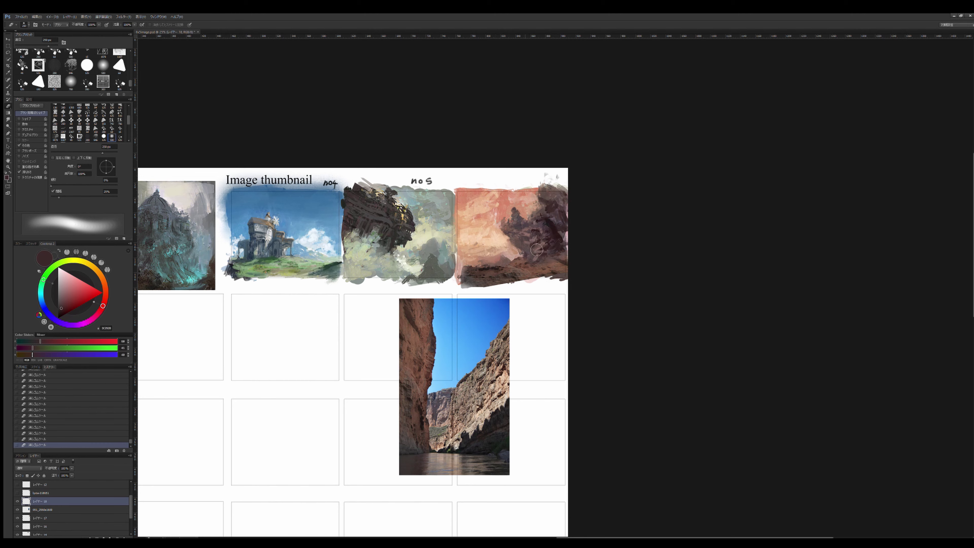
Step: Copy a second canyon slice and place it over the orange thumbnail rotated about 19 degrees
left_click(42, 509)
key("l")
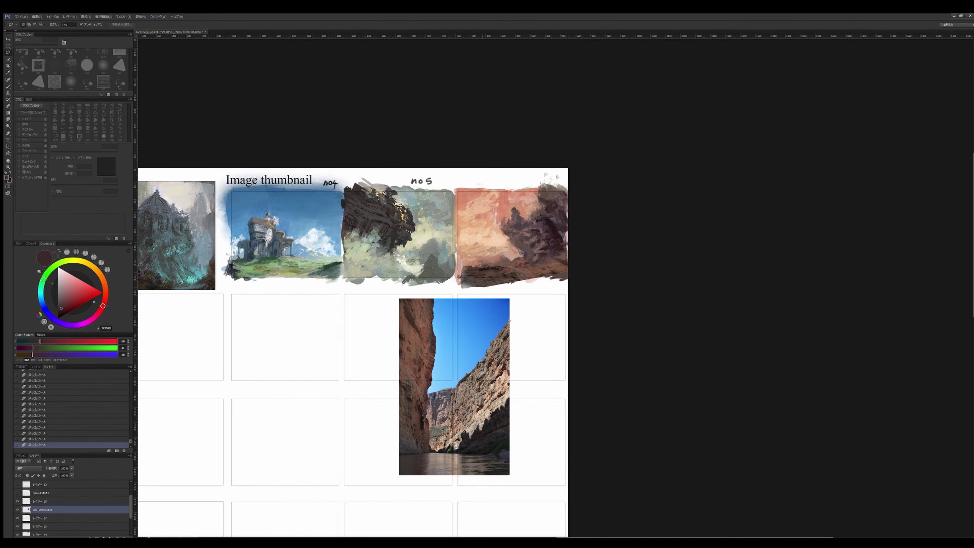
left_click_drag(511, 426, 463, 322)
key("ctrl+j")
key("ctrl+t")
left_click_drag(469, 358, 528, 245)
left_click_drag(587, 297, 598, 230)
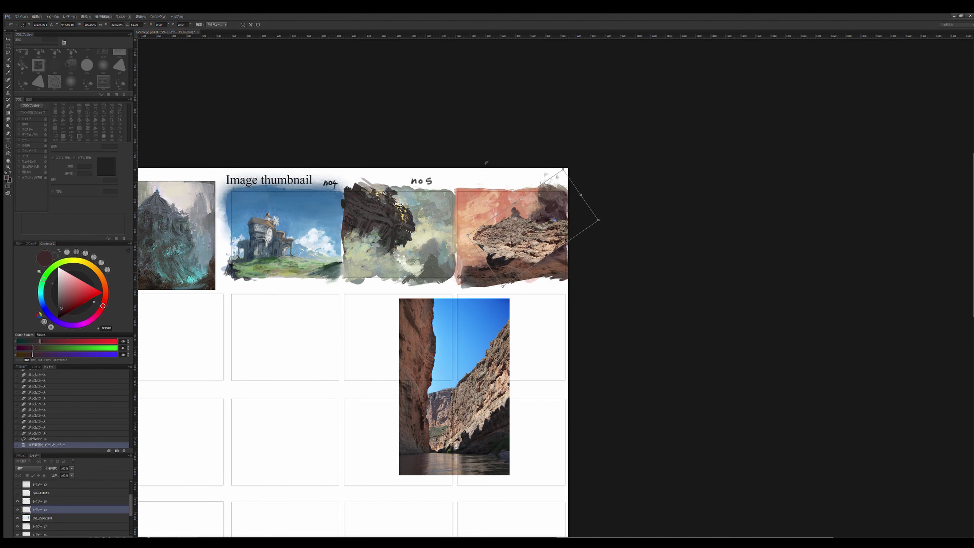
left_click_drag(544, 245, 524, 221)
left_click_drag(598, 246, 617, 180)
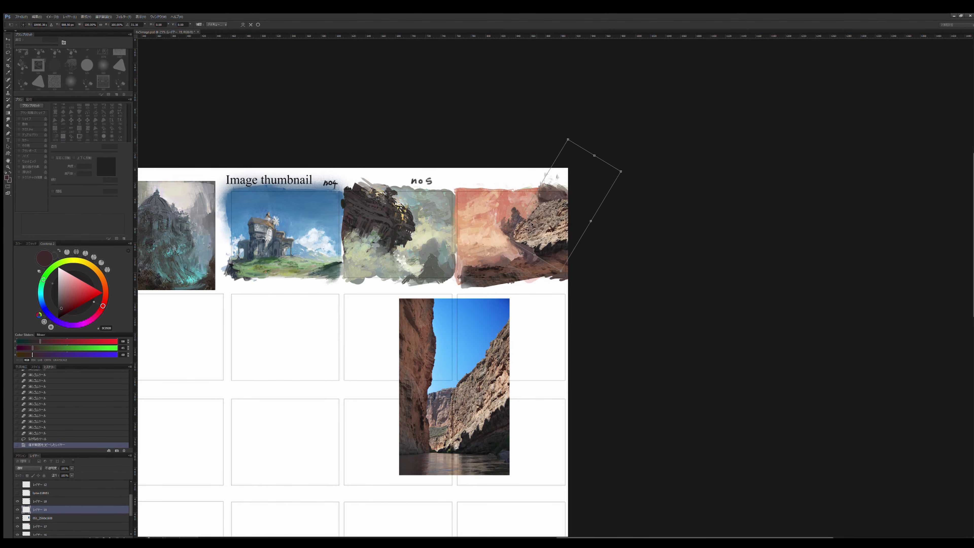
mouse_move(524, 222)
left_mouse_down()
mouse_move(507, 221)
mouse_move(558, 187)
mouse_move(567, 198)
left_mouse_up()
key("Return")
Step: Soften the slice's edges with a 500px eraser and merge it down into the painting
key("e")
mouse_move(522, 211)
left_mouse_down()
mouse_move(533, 230)
mouse_move(567, 207)
left_mouse_up()
key("]")
mouse_move(521, 231)
left_mouse_down()
mouse_move(540, 203)
mouse_move(575, 203)
left_mouse_up()
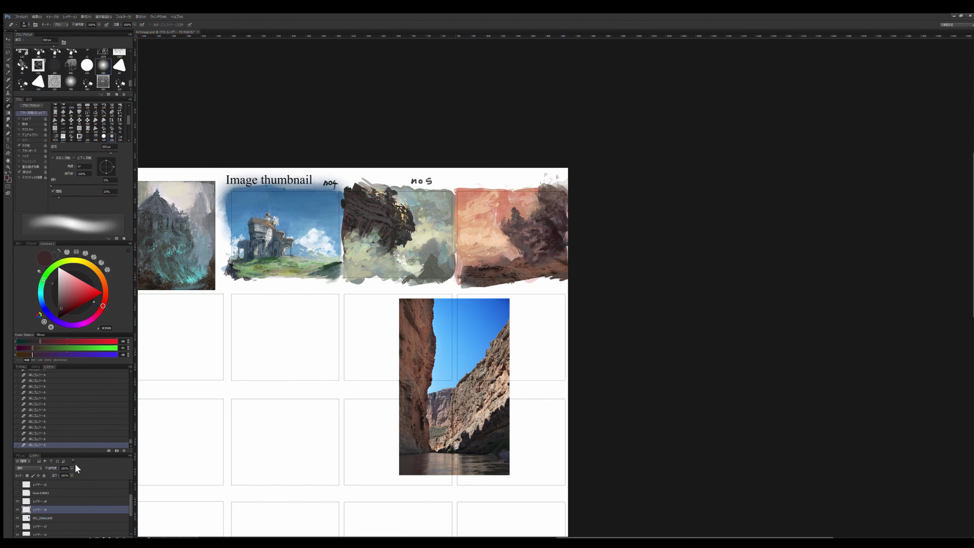
left_click_drag(42, 509, 42, 515)
key("ctrl+e")
key("ctrl+e")
Step: Lasso a rock strip from the canyon photo onto its own layer and hide the photo
key("l")
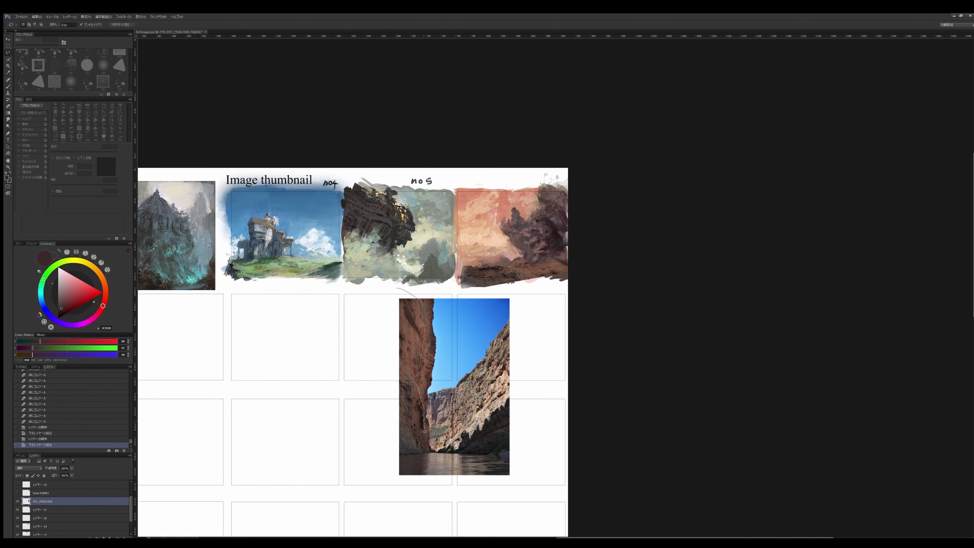
mouse_move(423, 432)
left_mouse_down()
mouse_move(387, 307)
mouse_move(512, 218)
left_mouse_up()
key("ctrl+j")
key("ctrl+bracketleft")
left_click(17, 501)
Step: Flip the rock strip horizontally and place it at the thumbnail's right edge
key("ctrl+t")
key("Return")
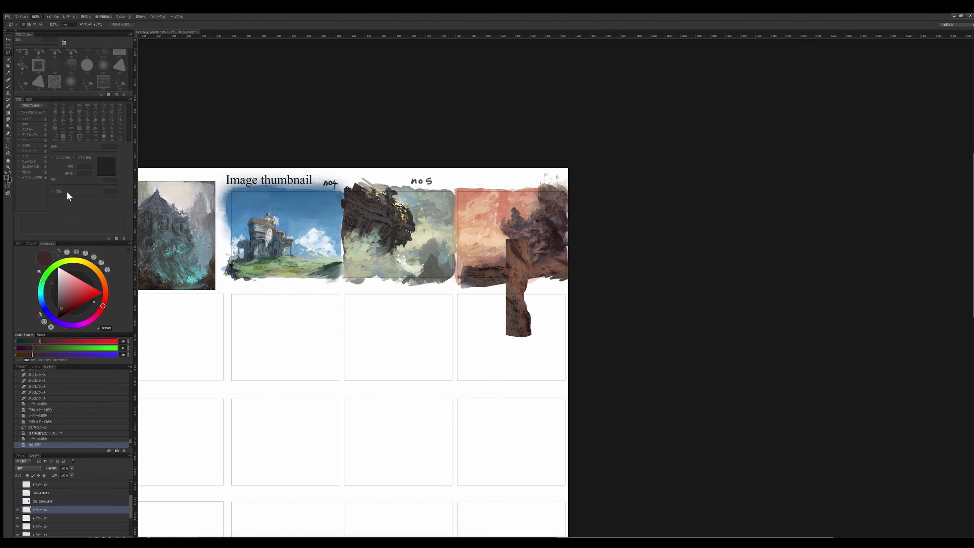
key("ctrl+shift+h")
key("ctrl+t")
mouse_move(515, 266)
left_mouse_down()
mouse_move(548, 164)
mouse_move(519, 206)
mouse_move(495, 214)
mouse_move(544, 261)
left_mouse_up()
key("Return")
Step: Reshape the rock chunk, deselect, and erase its seams into the ruins
key("l")
key("ctrl+t")
key("Return")
key("ctrl+d")
key("e")
mouse_move(560, 207)
left_mouse_down()
mouse_move(582, 239)
mouse_move(586, 211)
left_mouse_up()
left_click_drag(515, 272, 539, 286)
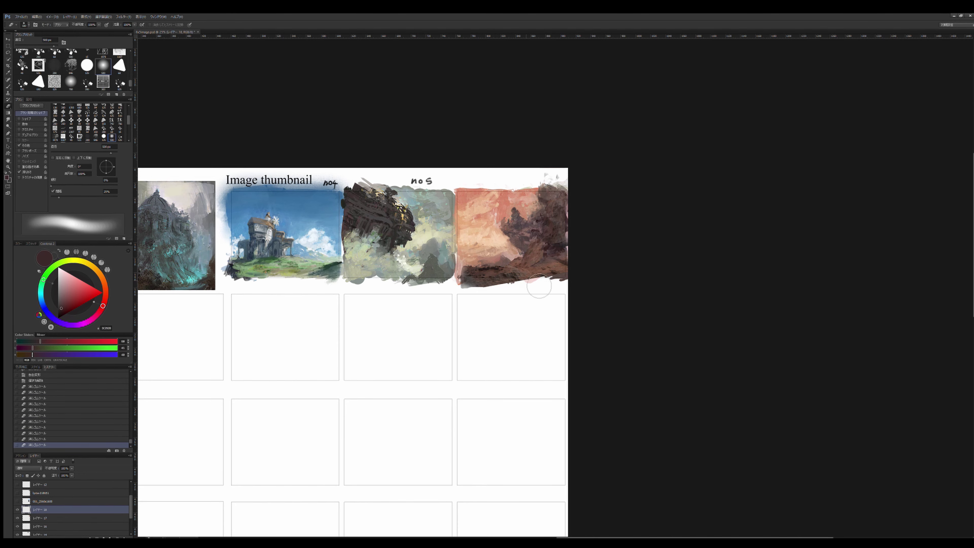
Step: Zoom in on the orange thumbnail and paint a mid-brown stroke across the rocks with a 70 px brush
scroll(572, 245, "up", 1)
scroll(556, 249, "up", 2)
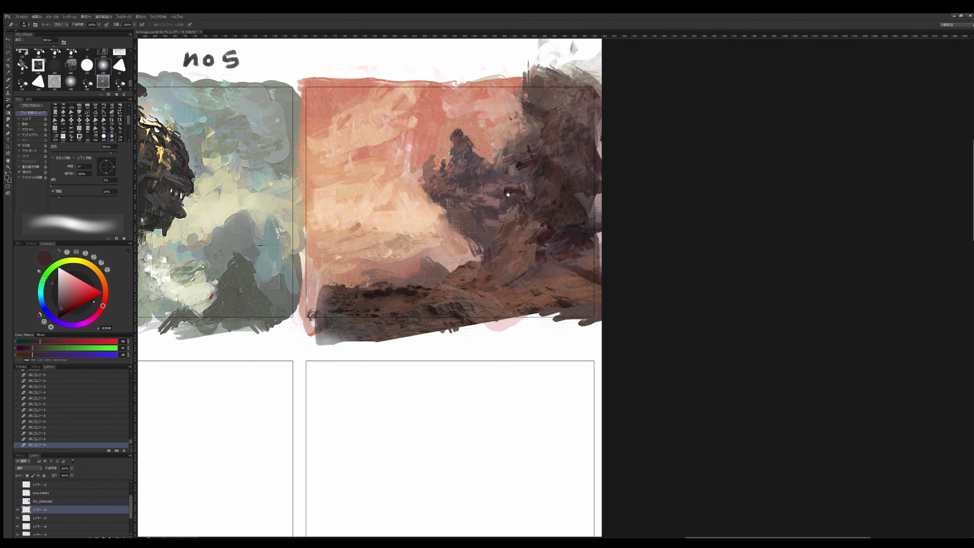
left_click_drag(508, 195, 546, 229)
key("b")
key("bracketleft")
key("bracketleft")
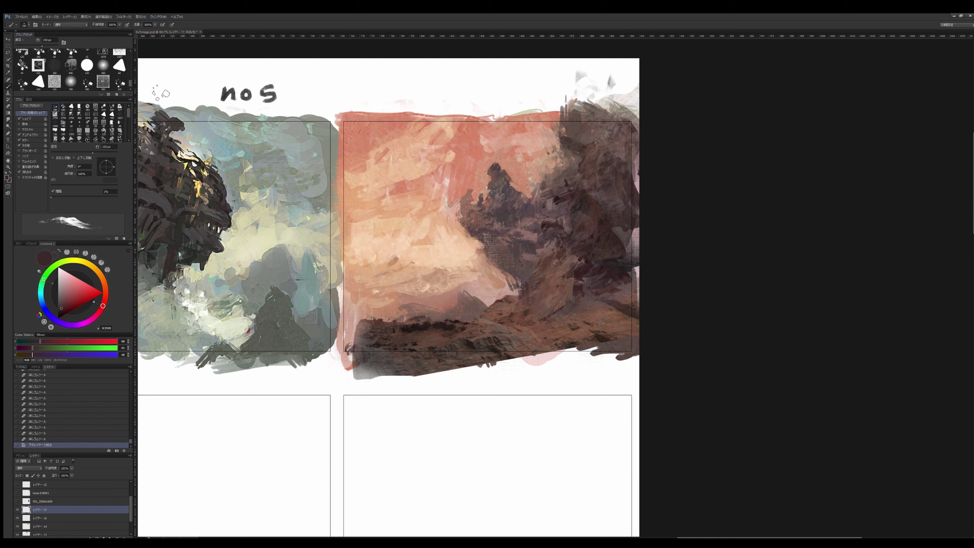
left_click(537, 256, "alt")
left_click_drag(533, 256, 577, 254)
Step: Paint dark brown and red-brown strokes into the cliff with a brush enlarged to 90 px
key("bracketright")
left_click(545, 224, "alt")
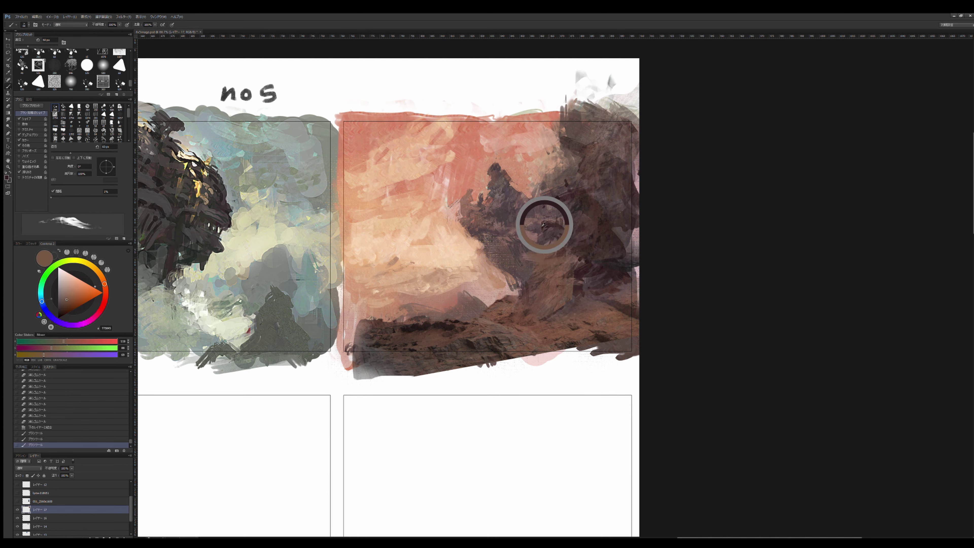
mouse_move(487, 343)
left_mouse_down()
mouse_move(517, 341)
mouse_move(574, 299)
left_mouse_up()
key("bracketleft")
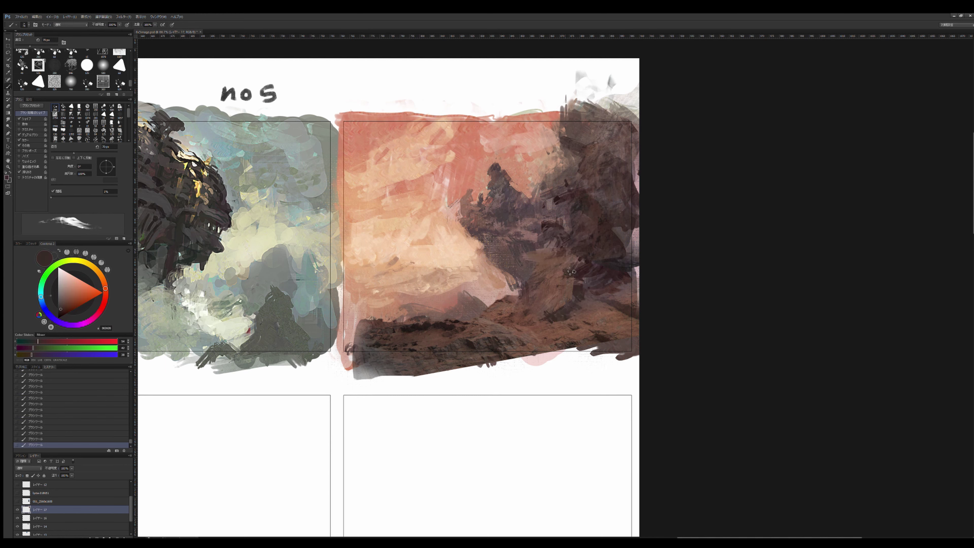
left_click(67, 310)
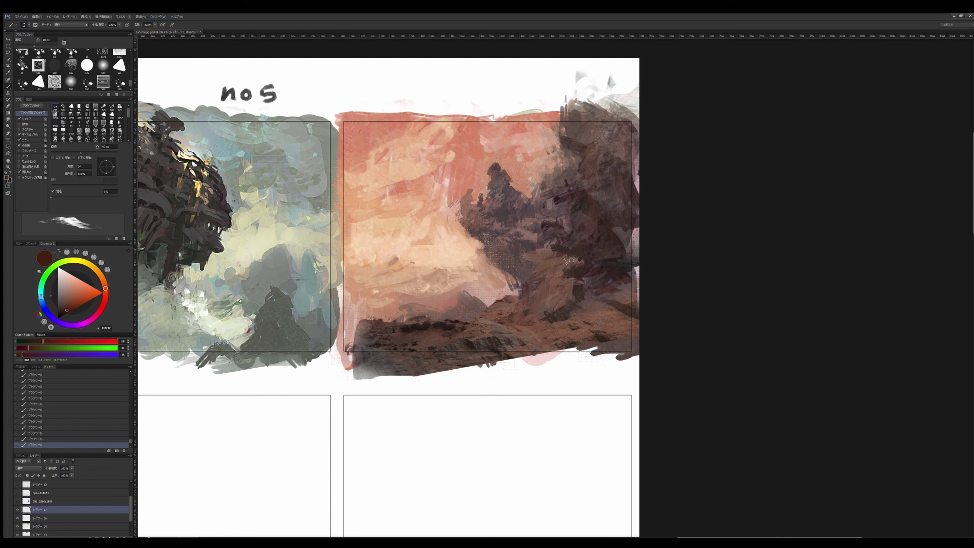
key("bracketright")
key("bracketright")
mouse_move(556, 243)
left_mouse_down()
mouse_move(572, 273)
mouse_move(545, 284)
left_mouse_up()
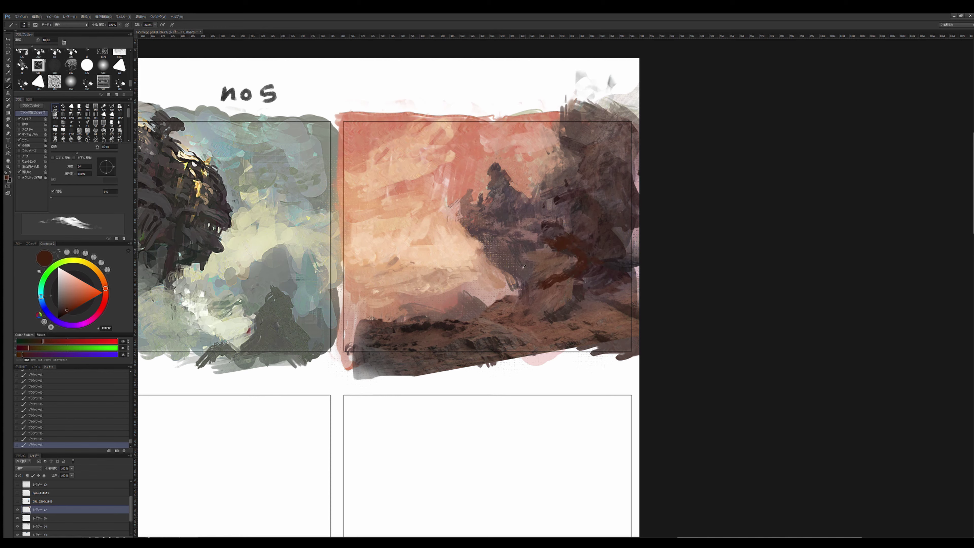
Step: Sample deeper browns and a grey-brown, then paint dark strokes across the lower rocks
key("bracketleft")
left_click(548, 230, "alt")
left_click(541, 263, "alt")
key("bracketleft")
key("bracketleft")
left_click(375, 352, "alt")
key("bracketright")
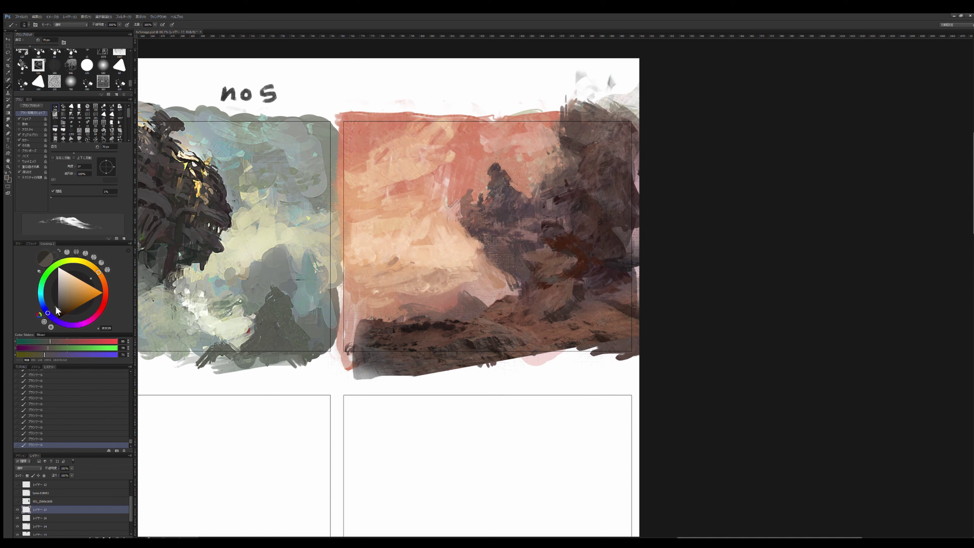
key("bracketright")
key("bracketright")
mouse_move(547, 272)
left_mouse_down()
mouse_move(560, 295)
mouse_move(594, 307)
mouse_move(555, 306)
left_mouse_up()
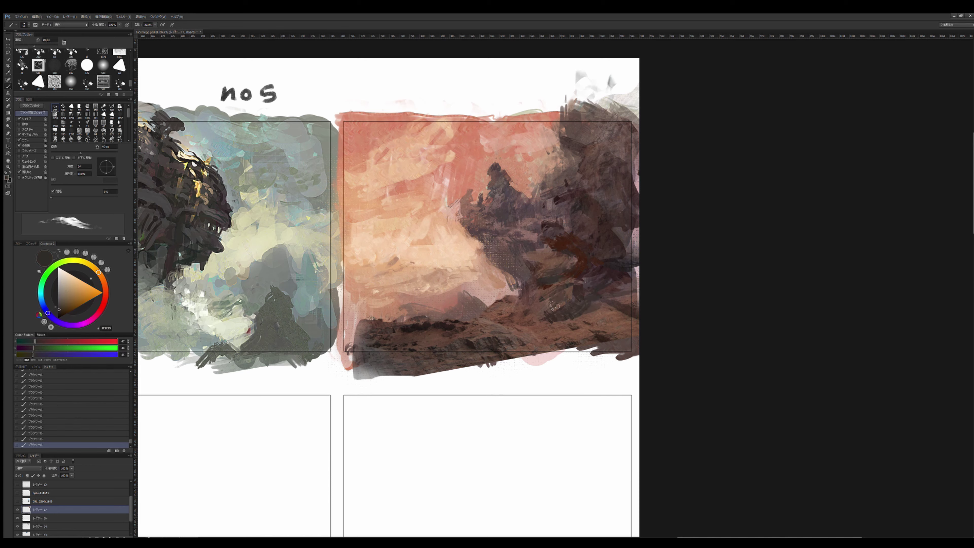
Step: Sample muted grey-browns and a dark reddish-brown, shrinking the brush to about 60 px
left_click(373, 354, "alt")
key("bracketleft")
key("bracketleft")
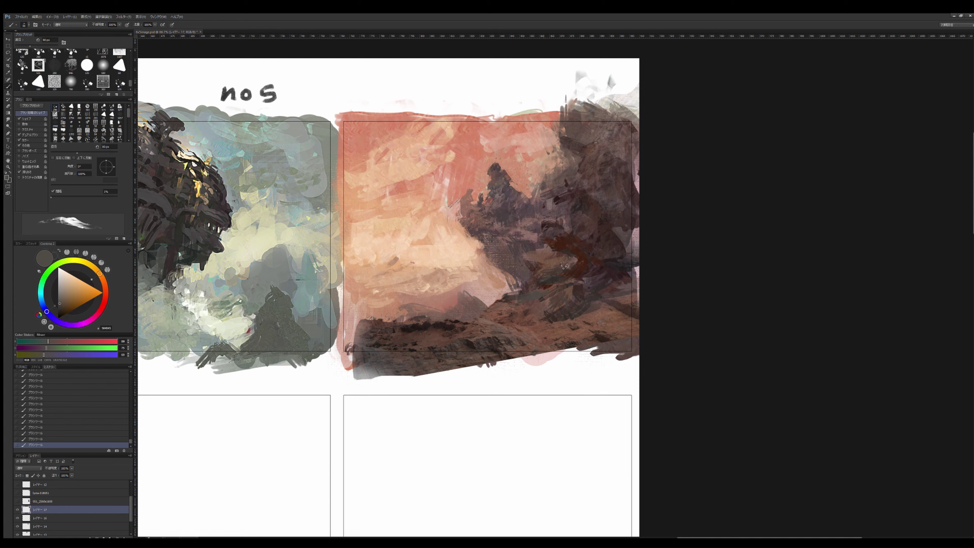
left_click(553, 241, "alt")
key("bracketleft")
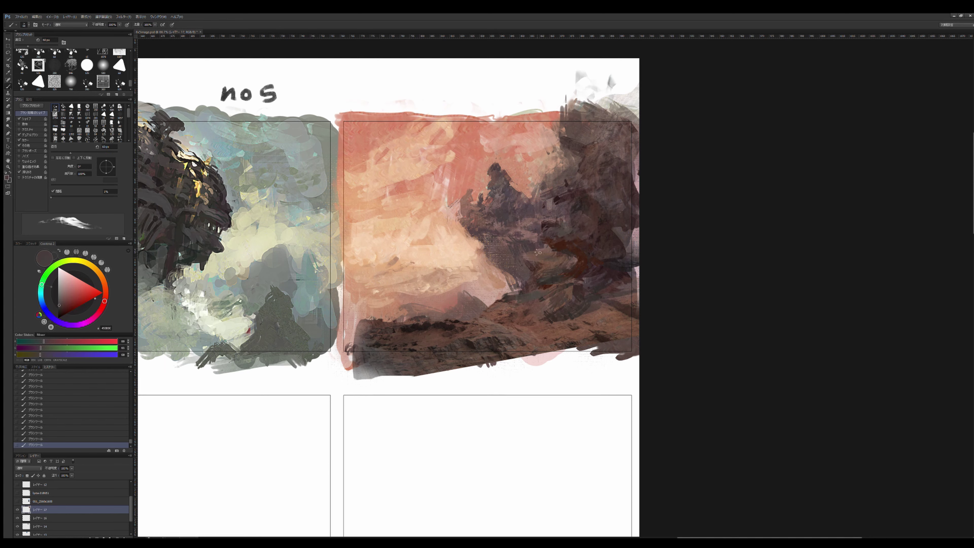
left_click(547, 274, "alt")
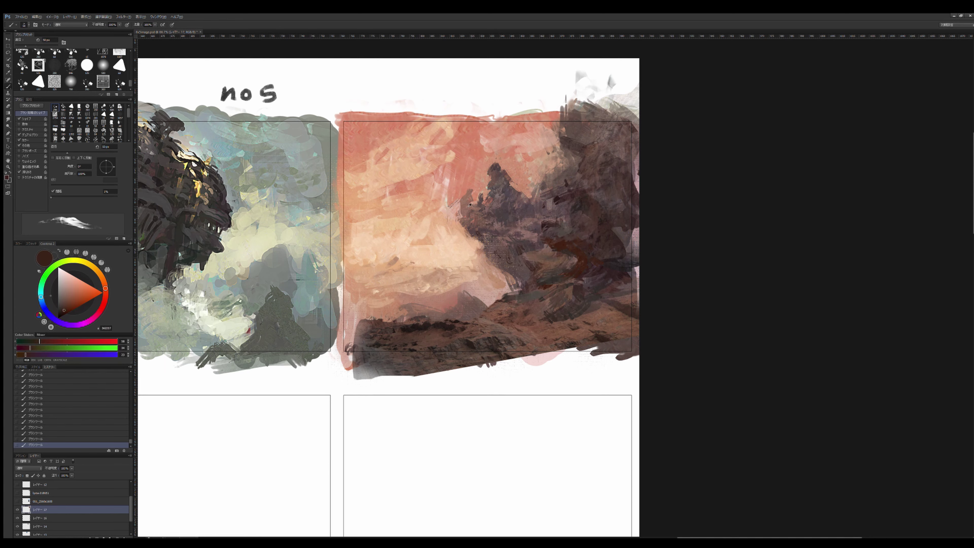
left_click(469, 202, "alt")
key("bracketleft")
key("bracketleft")
Step: Sample greyish and purple-brown rock tones, growing the brush from 45 to 80 px
left_click(546, 162, "alt")
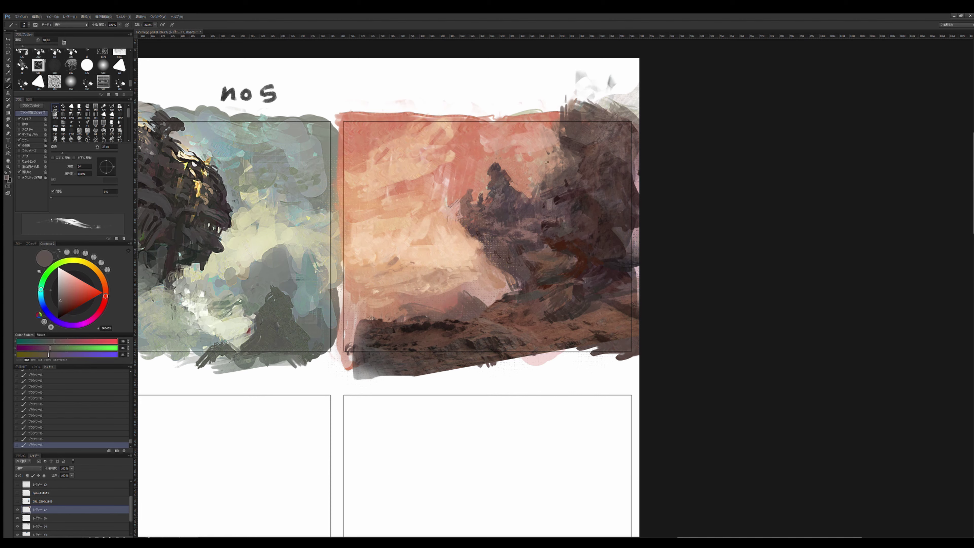
left_click(537, 221, "alt")
key("bracketright")
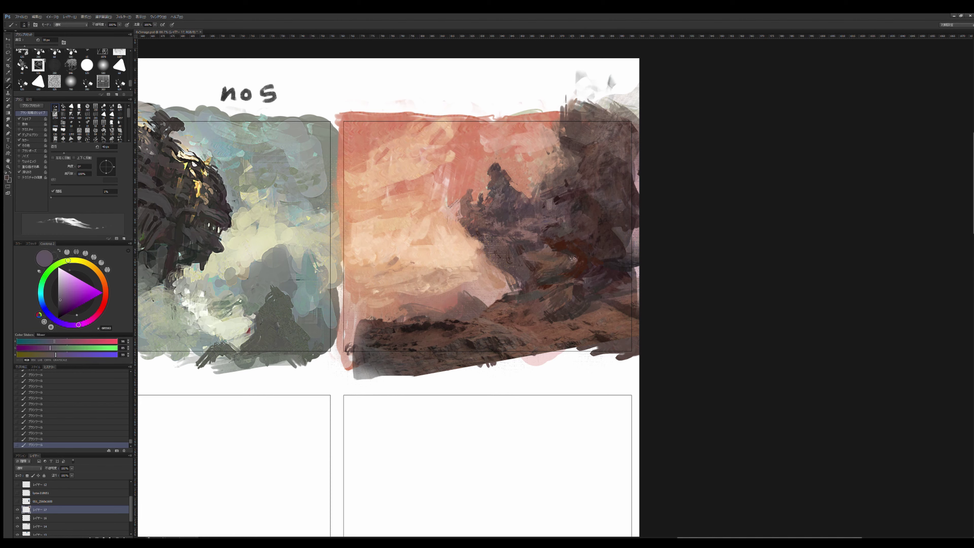
left_click(562, 293, "alt")
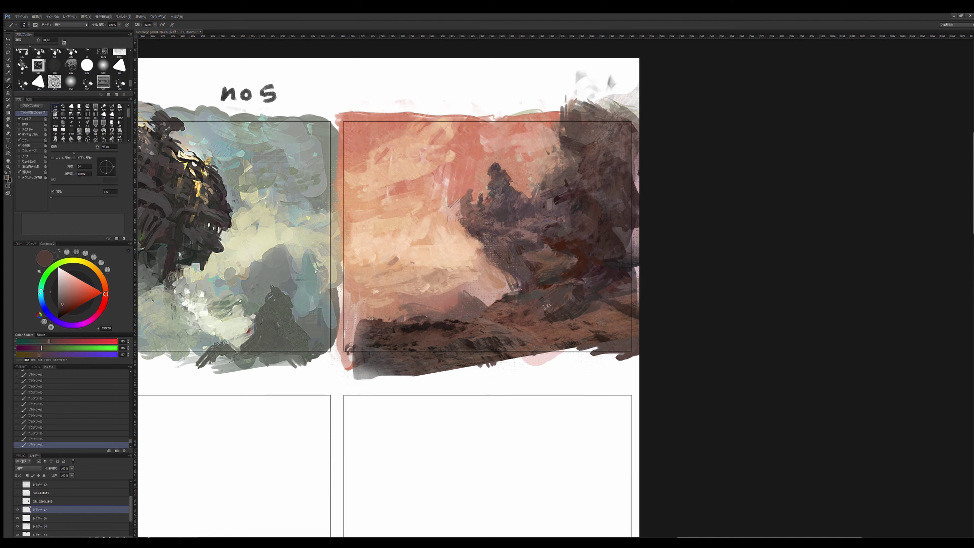
key("bracketright")
key("bracketright")
key("bracketright")
left_click(575, 324, "alt")
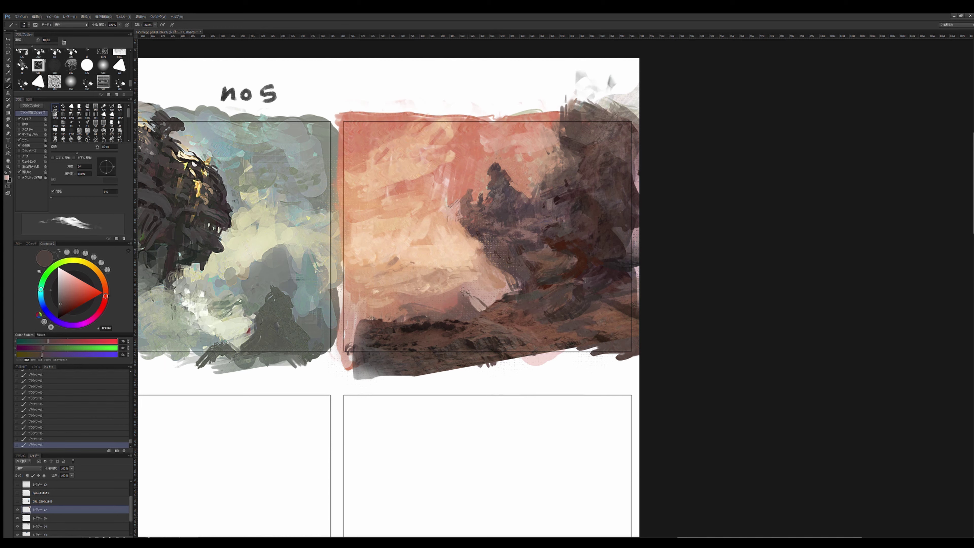
Step: Paint dark and grey strokes over the lower-left ground with a brush up to 100 px
left_click(410, 301, "alt")
left_click_drag(399, 317, 339, 336)
key("bracketright")
key("bracketright")
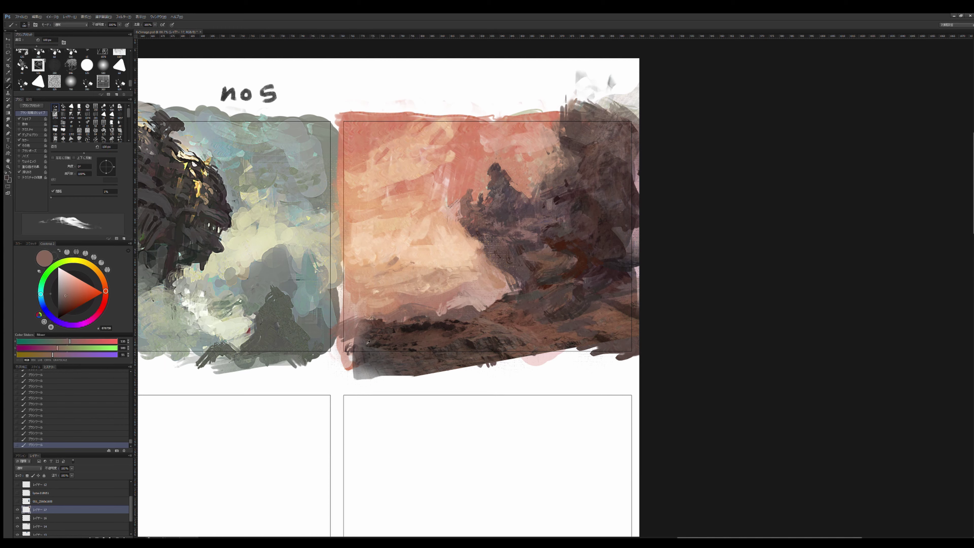
left_click_drag(397, 322, 348, 352)
left_click(387, 332, "alt")
left_click_drag(402, 335, 363, 337)
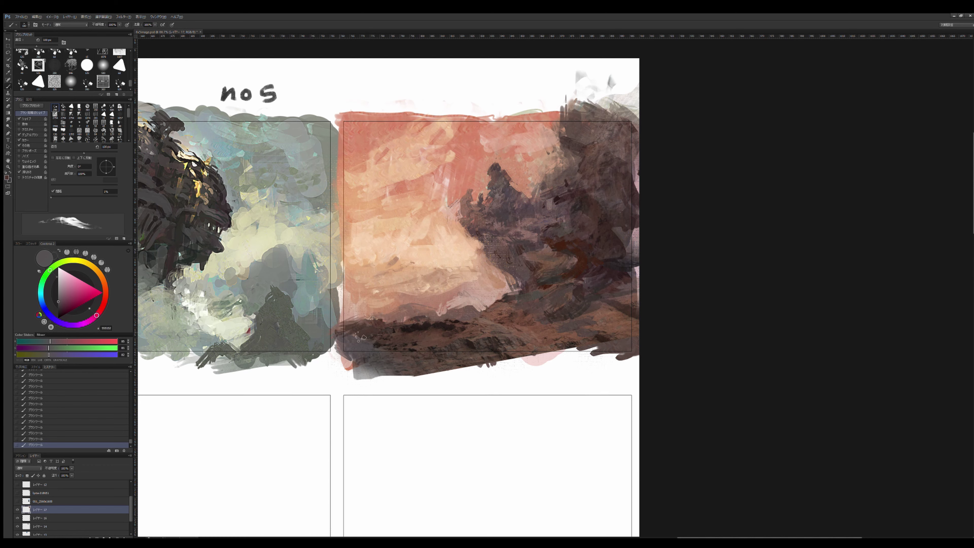
left_click(387, 311, "alt")
key("bracketleft")
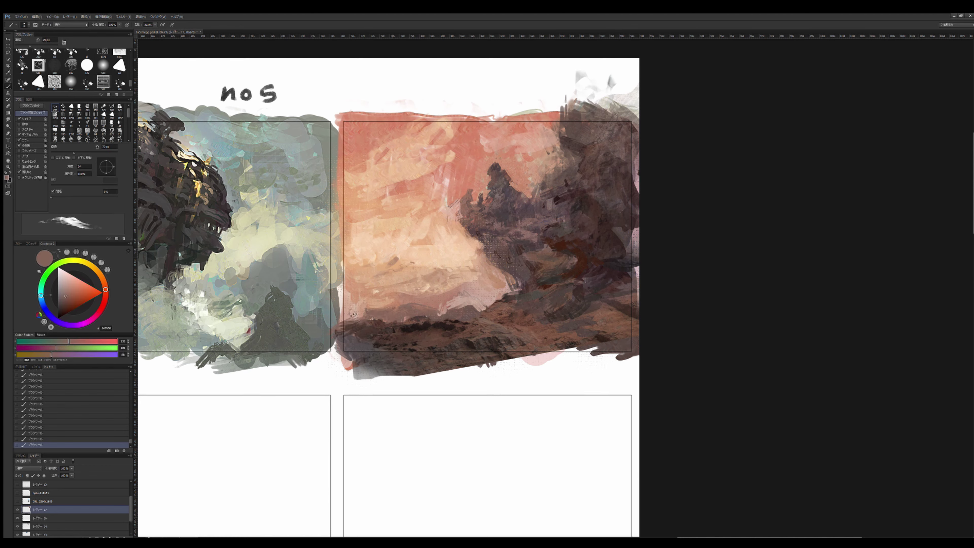
Step: Paint pale peach strokes into the lower sky with a 60 px brush
left_click(415, 292, "alt")
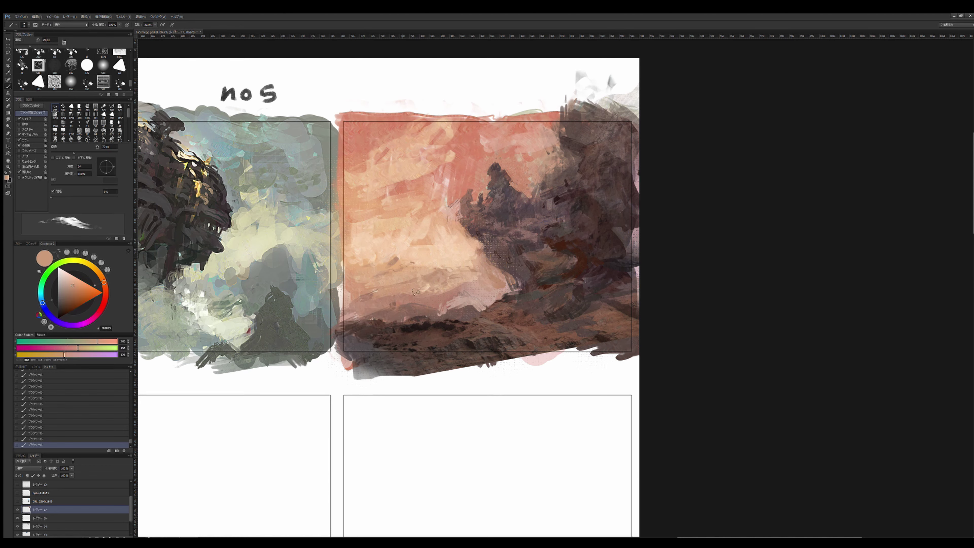
key("bracketleft")
left_click(466, 231, "alt")
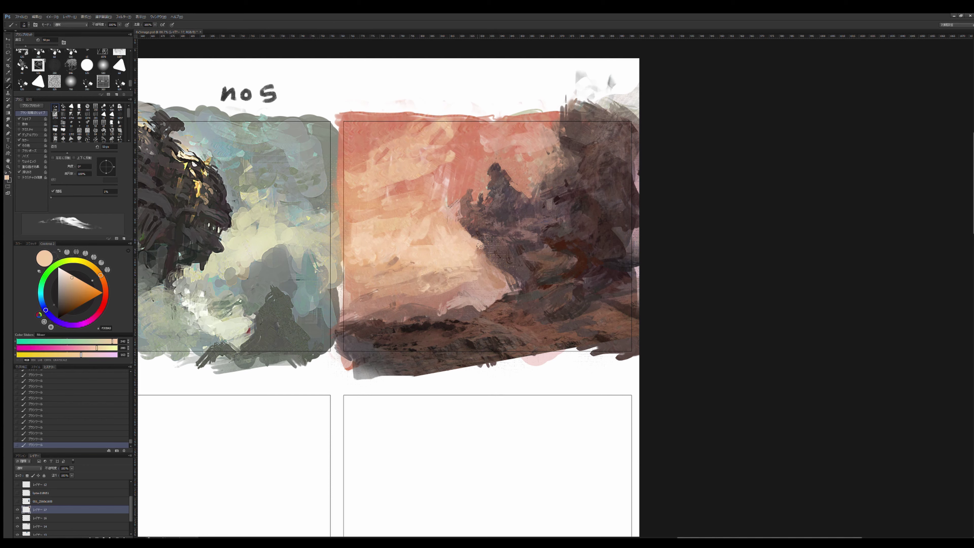
left_click(490, 241, "alt")
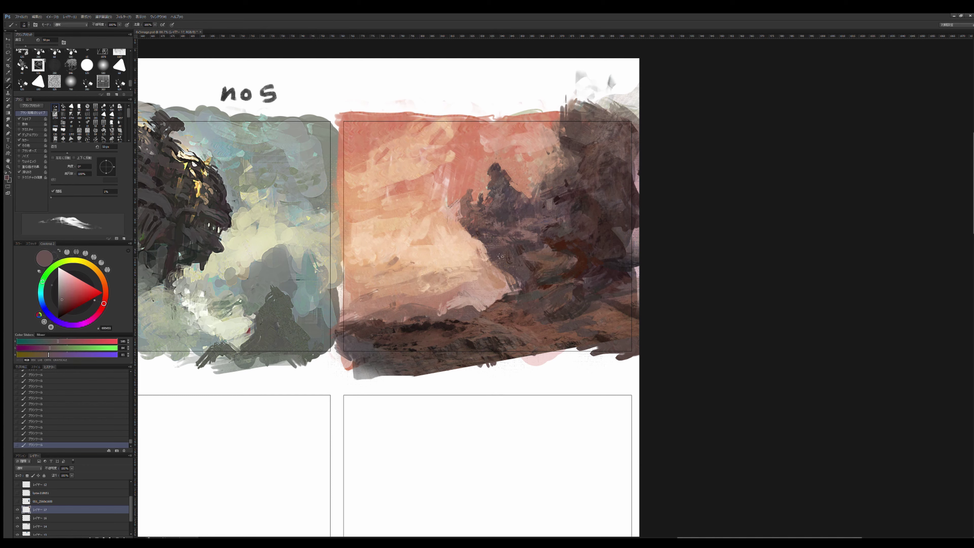
left_click(477, 264, "alt")
left_click(455, 260, "alt")
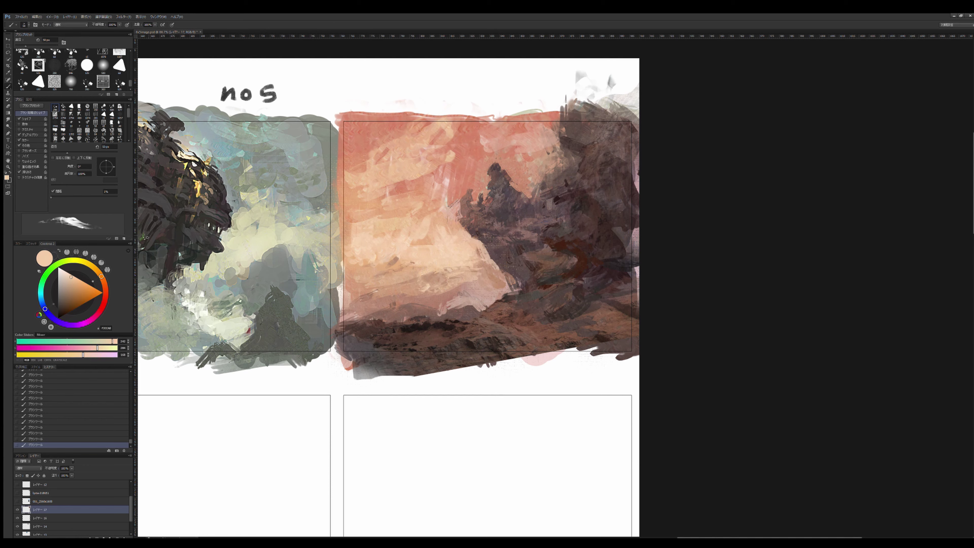
left_click(64, 273)
mouse_move(475, 258)
left_mouse_down()
mouse_move(429, 270)
mouse_move(426, 293)
mouse_move(444, 284)
left_mouse_up()
Step: Sample a darker cliff colour and paint dark strokes on the upper-right cliffs
key("bracketright")
key("bracketright")
key("bracketright")
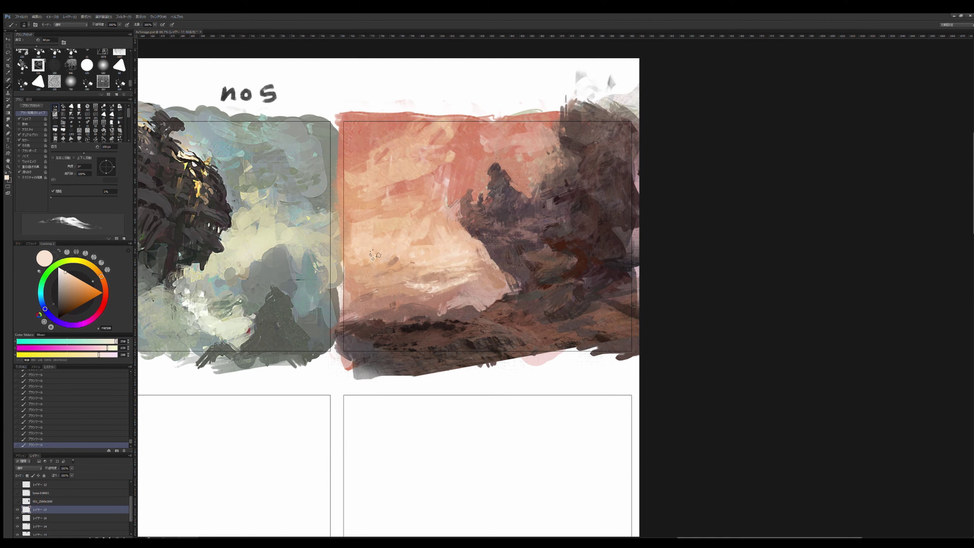
key("bracketright")
key("bracketright")
left_click(490, 272, "alt")
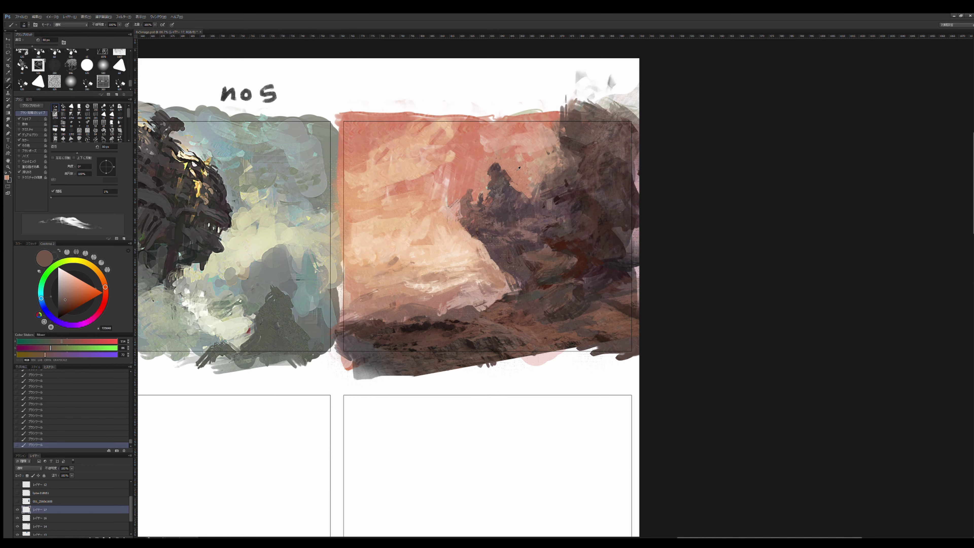
left_click(544, 150, "alt")
key("bracketleft")
left_click(556, 176, "alt")
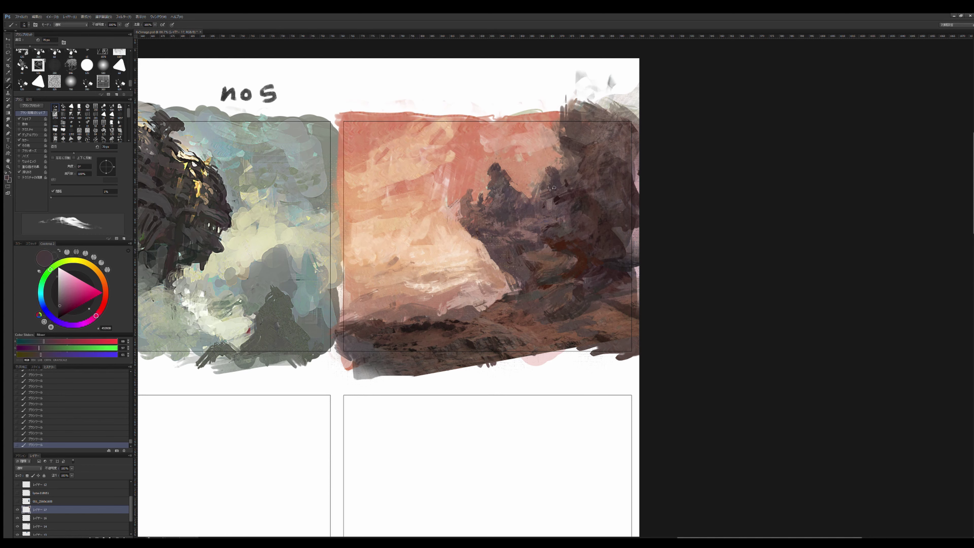
left_click(565, 200, "alt")
mouse_move(621, 180)
left_mouse_down()
mouse_move(625, 123)
mouse_move(624, 153)
left_mouse_up()
Step: Sample peach, salmon and darker cliff tones with a larger brush
key("bracketright")
key("bracketright")
key("bracketright")
left_click(455, 147, "alt")
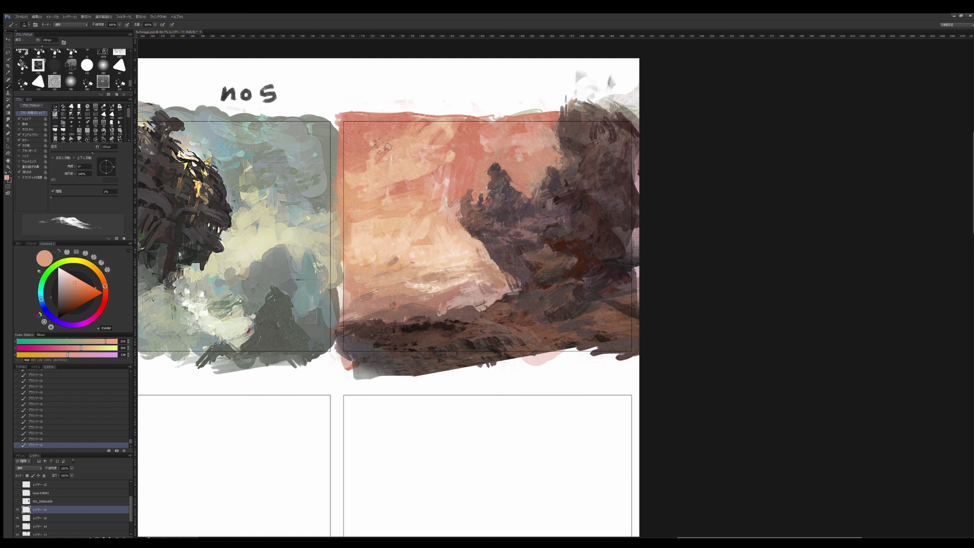
left_click(480, 165, "alt")
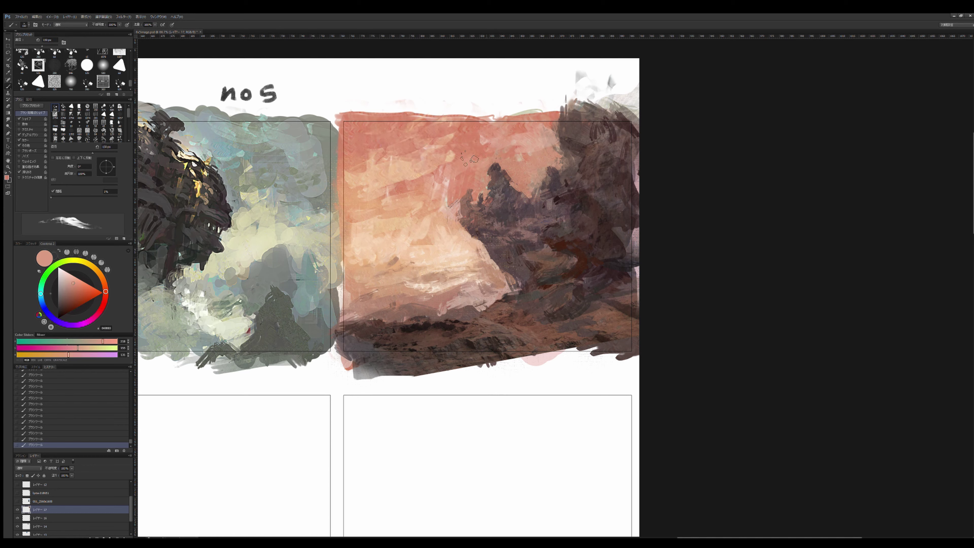
key("bracketleft")
left_click(529, 260, "alt")
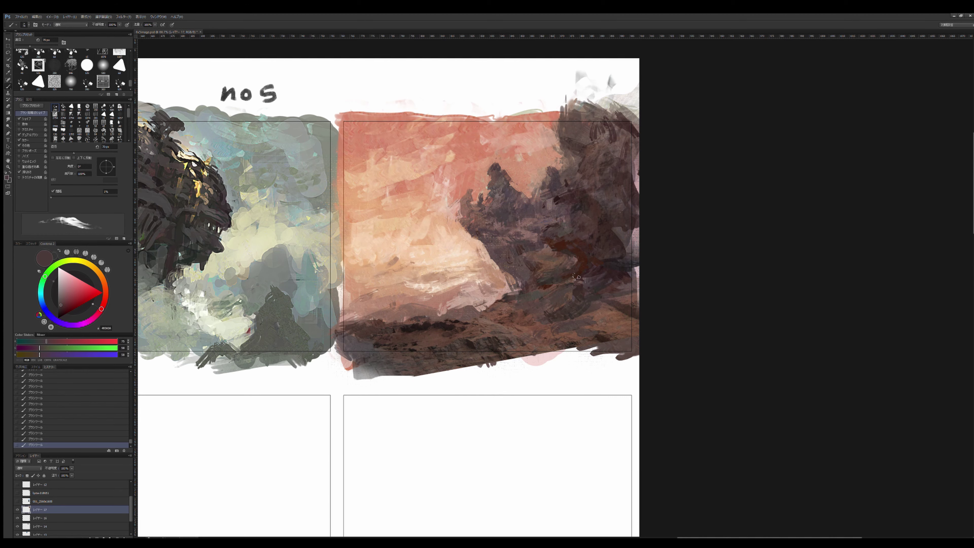
left_click(576, 277, "alt")
Step: Zoom out, sample a near-black shadow colour, and alternate between Eyedropper and Brush
key("ctrl+minus")
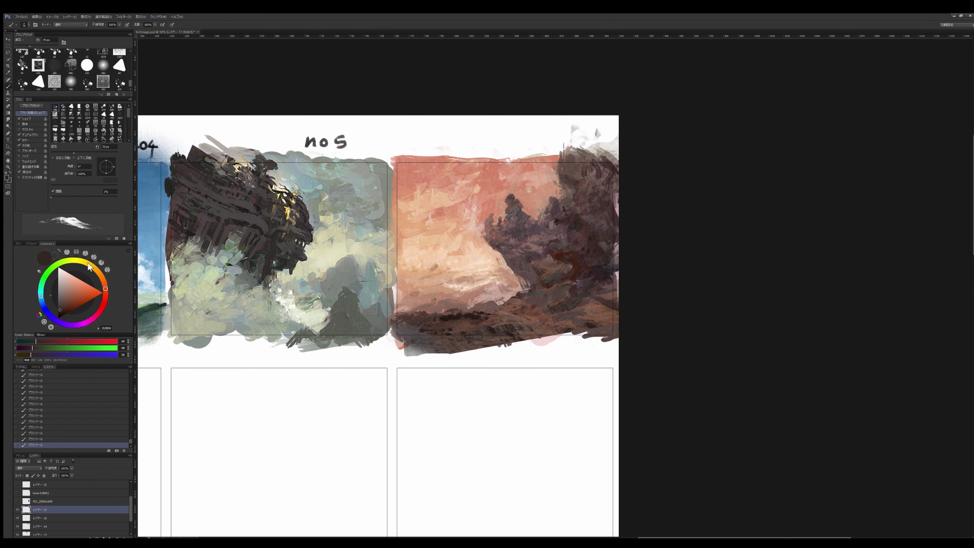
key("bracketleft")
left_click(447, 325, "alt")
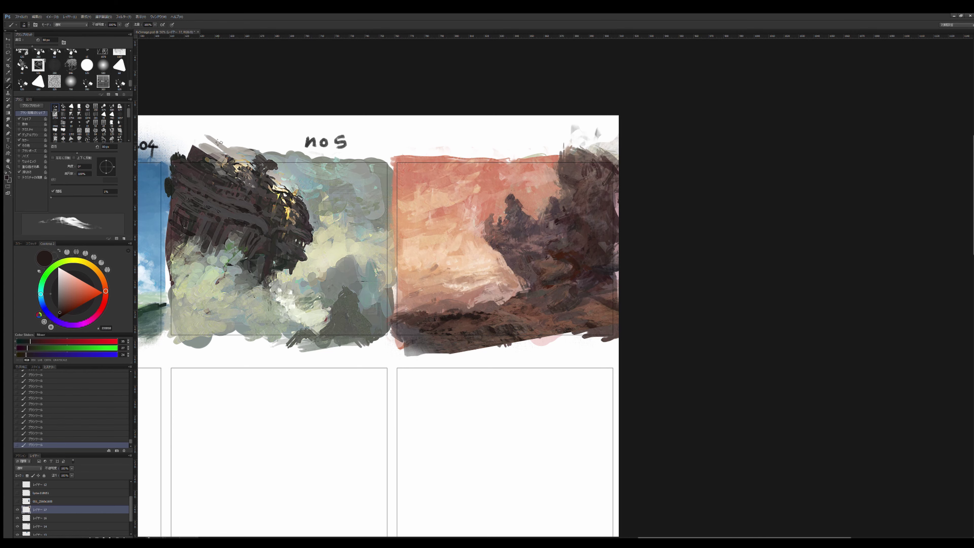
key("i")
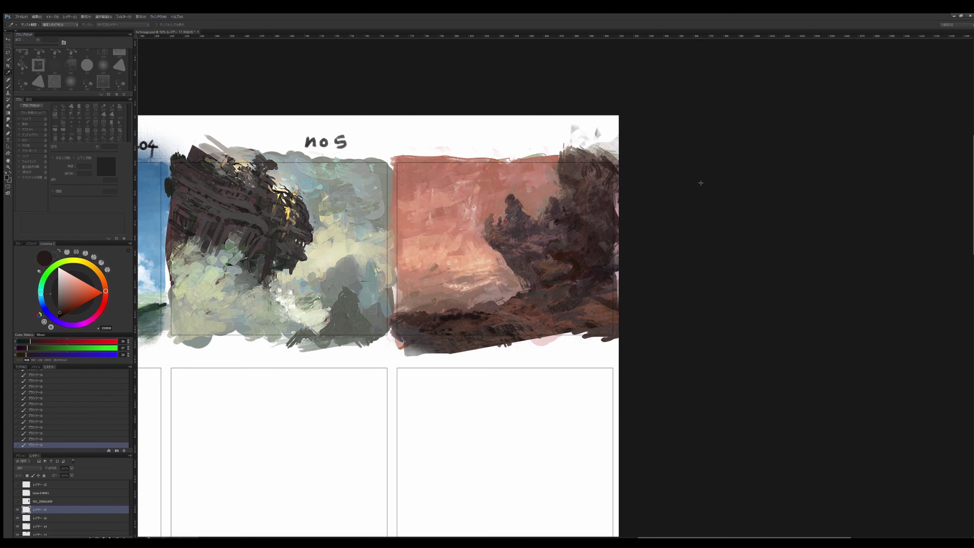
key("b")
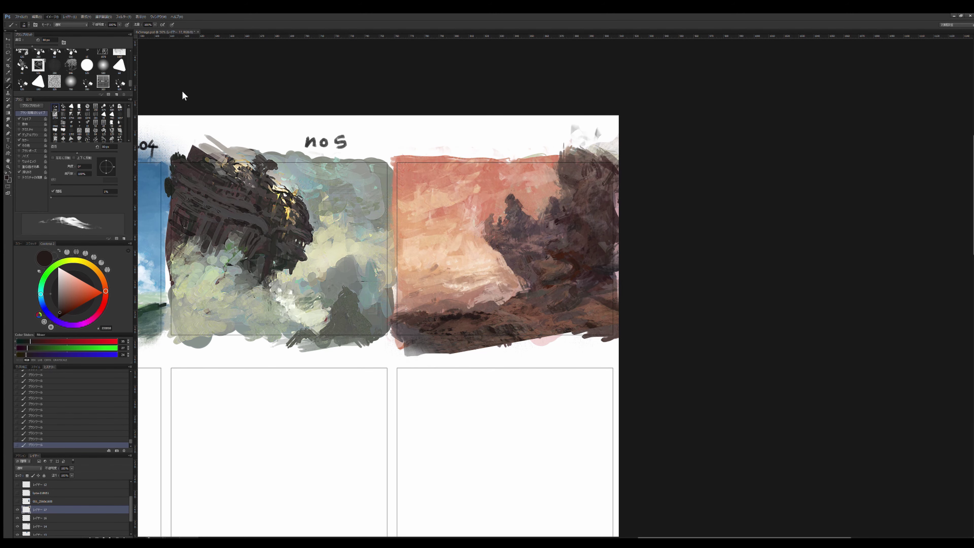
key("i")
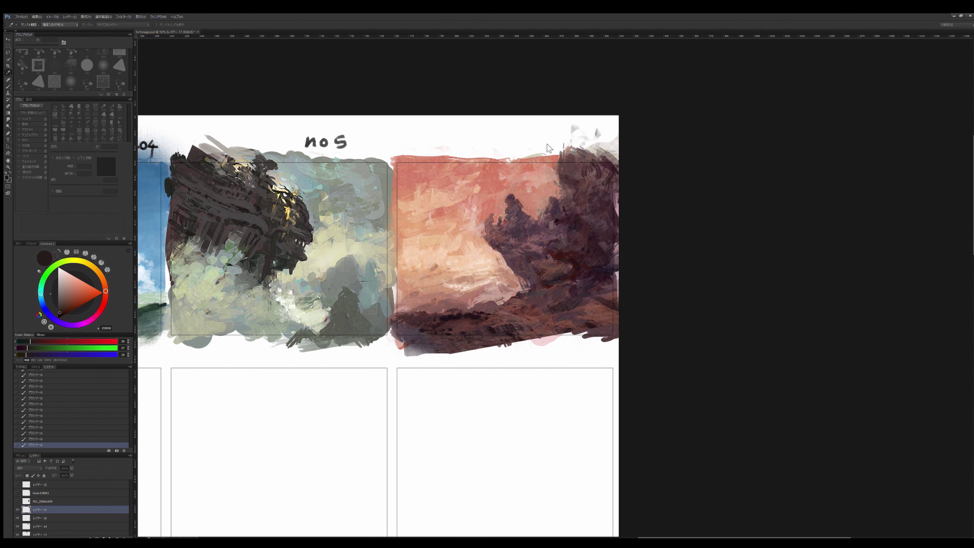
key("b")
Step: Apply a Hue/Saturation shift to make the right painting warmer and redder
key("i")
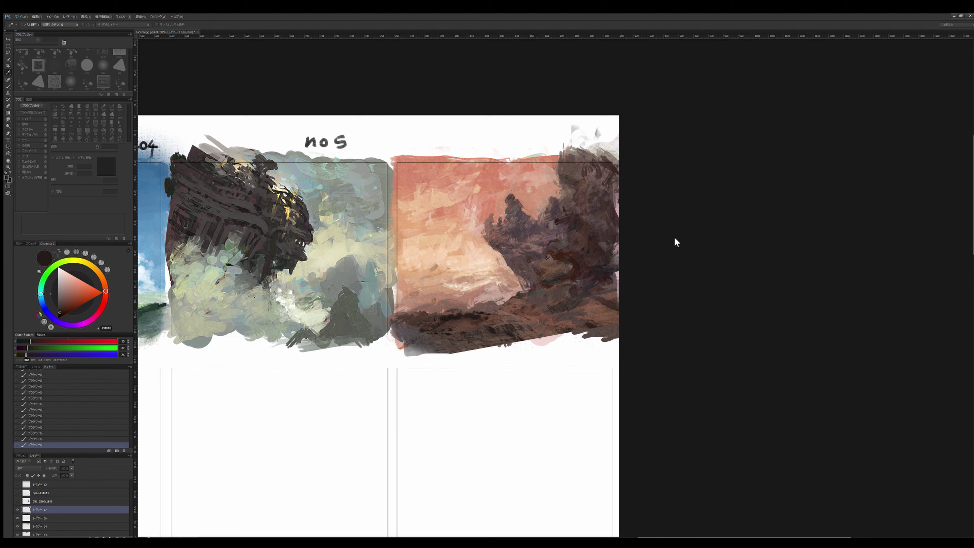
key("shift+i")
key("i")
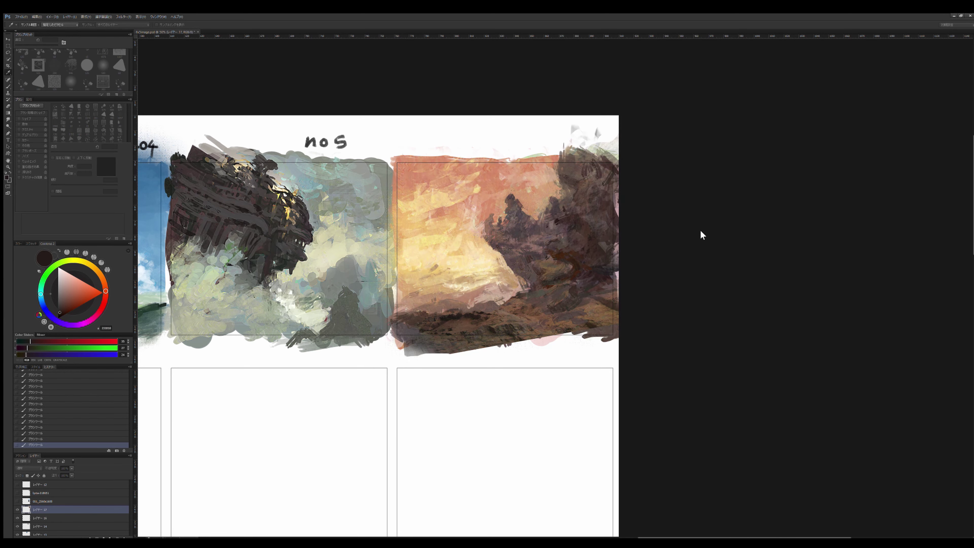
key("Return")
key("b")
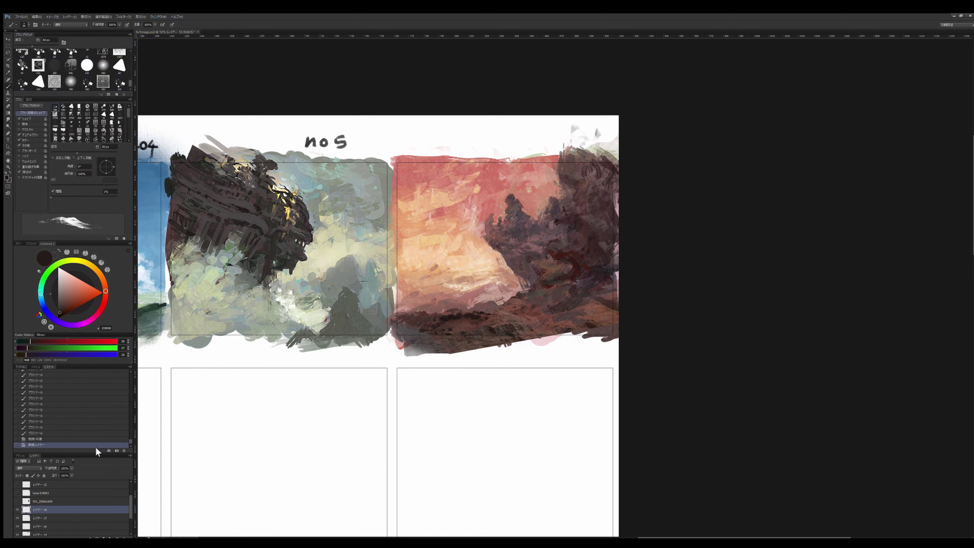
Step: Paint pink with a soft brush over the thumbnail's right side, set it to Multiply, and shift its hue darker
left_click(87, 65)
left_click(611, 191, "alt")
mouse_move(600, 172)
left_mouse_down()
mouse_move(630, 226)
mouse_move(646, 315)
mouse_move(635, 350)
mouse_move(549, 364)
mouse_move(499, 322)
left_mouse_up()
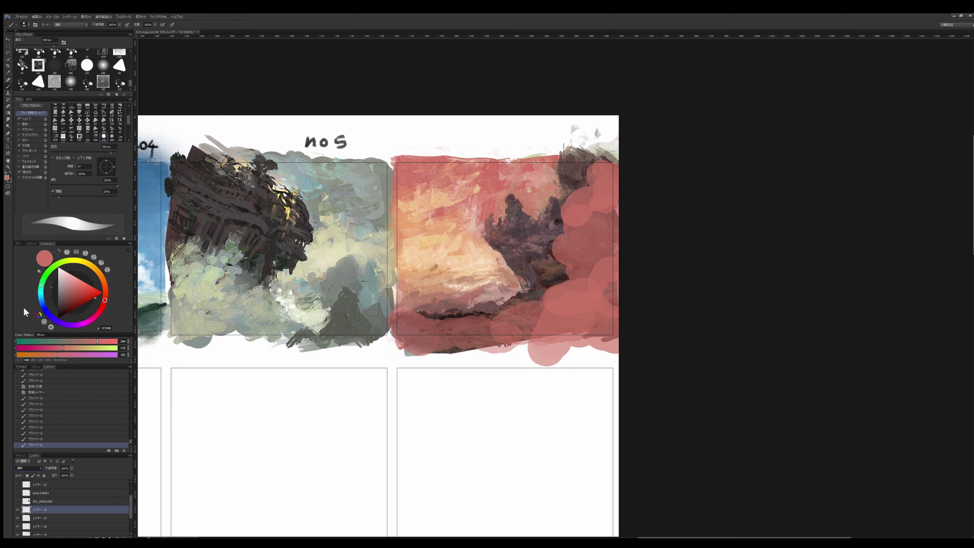
key("shift+alt+m")
key("i")
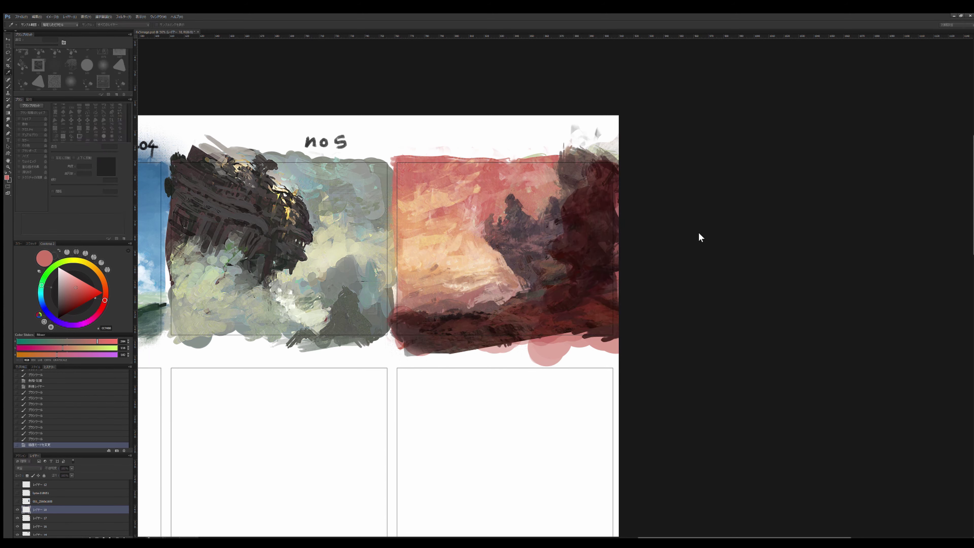
key("shift+plus")
key("shift+plus")
key("shift+plus")
key("shift+plus")
key("shift+plus")
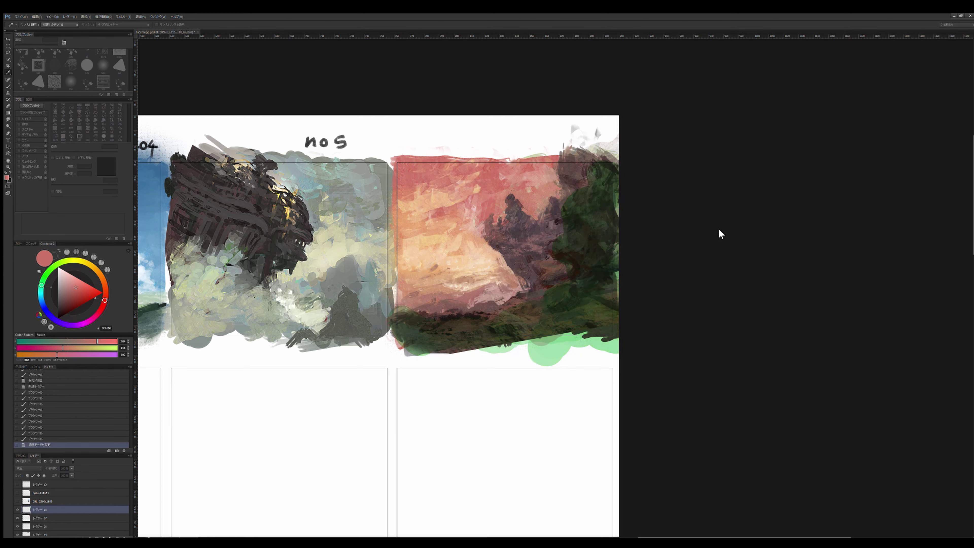
key("shift+plus")
key("shift+plus")
key("shift+plus")
key("shift+plus")
key("shift+plus")
key("shift+plus")
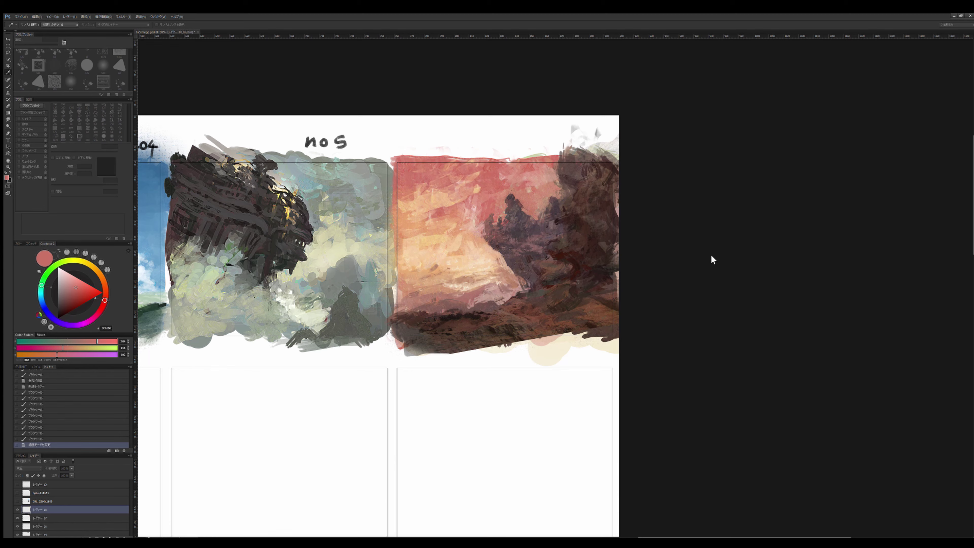
Step: Add a dark stroke, then create a new blended layer with a blue paint colour
key("b")
mouse_move(602, 234)
left_mouse_down()
mouse_move(518, 264)
mouse_move(590, 209)
left_mouse_up()
key("e")
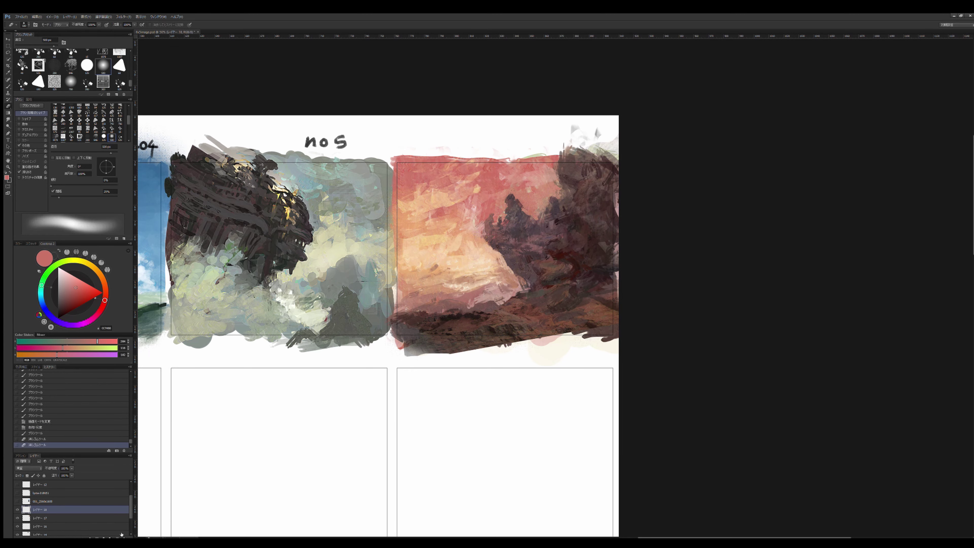
left_click(117, 537)
left_click(40, 296)
left_click(80, 290)
key("b")
key("shift+alt+m")
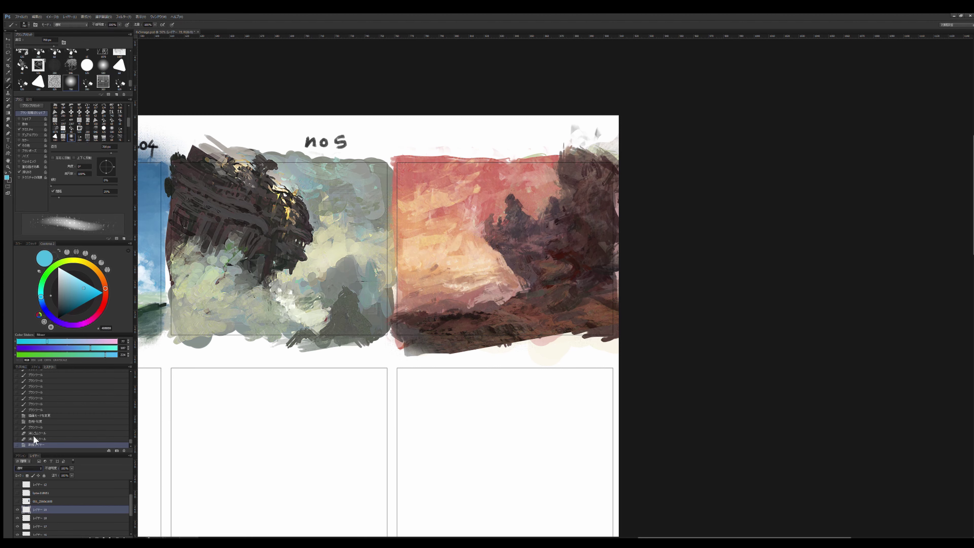
Step: Paint large dark bluish shading strokes over the right thumbnail's cliffs
left_click_drag(498, 265, 448, 296)
left_click_drag(560, 239, 583, 215)
mouse_move(513, 230)
left_mouse_down()
mouse_move(567, 284)
mouse_move(610, 303)
left_mouse_up()
left_click_drag(567, 269, 614, 307)
key("bracketright")
mouse_move(567, 280)
left_mouse_down()
mouse_move(552, 264)
mouse_move(575, 184)
left_mouse_up()
key("bracketright")
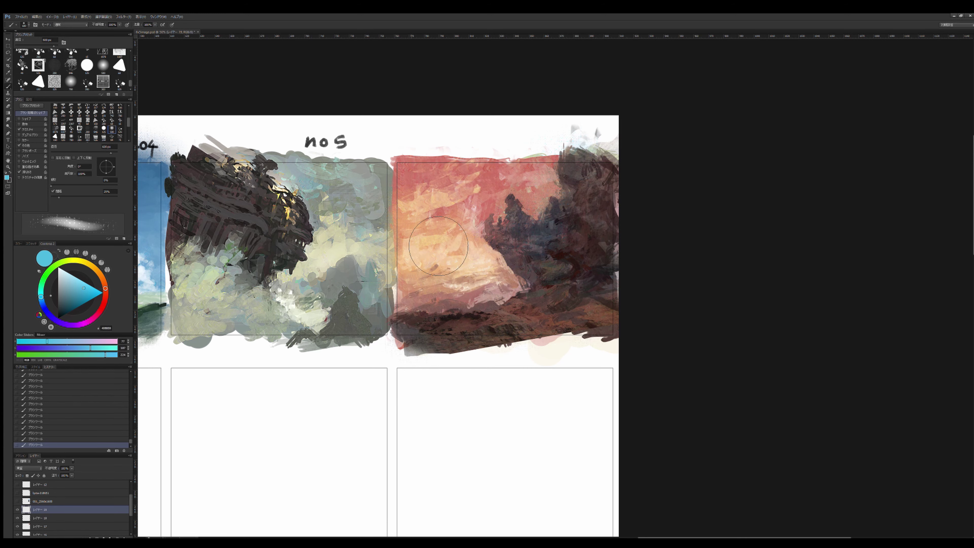
key("ctrl+minus")
key("ctrl+plus")
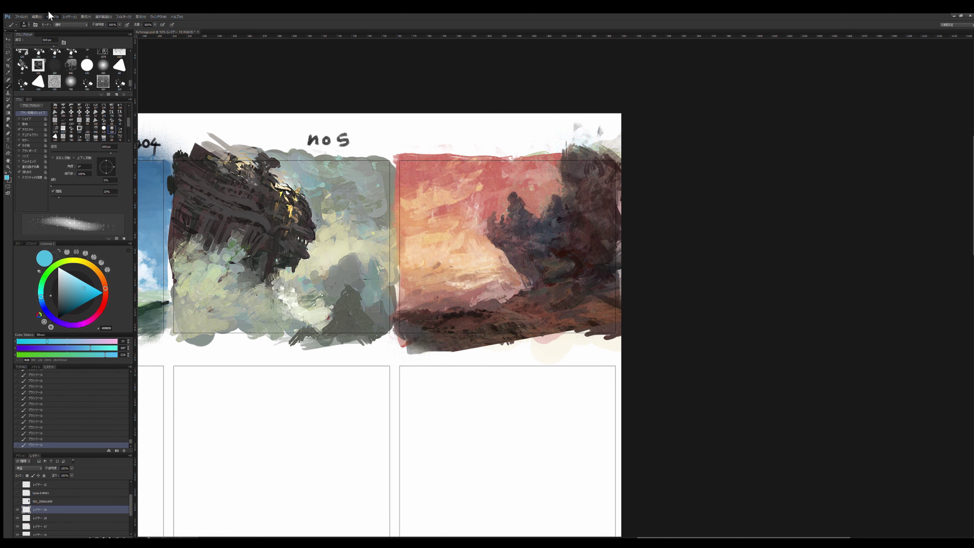
Step: Tweak the shading's hue, merge it into the painting layer, and sample a sky orange
key("i")
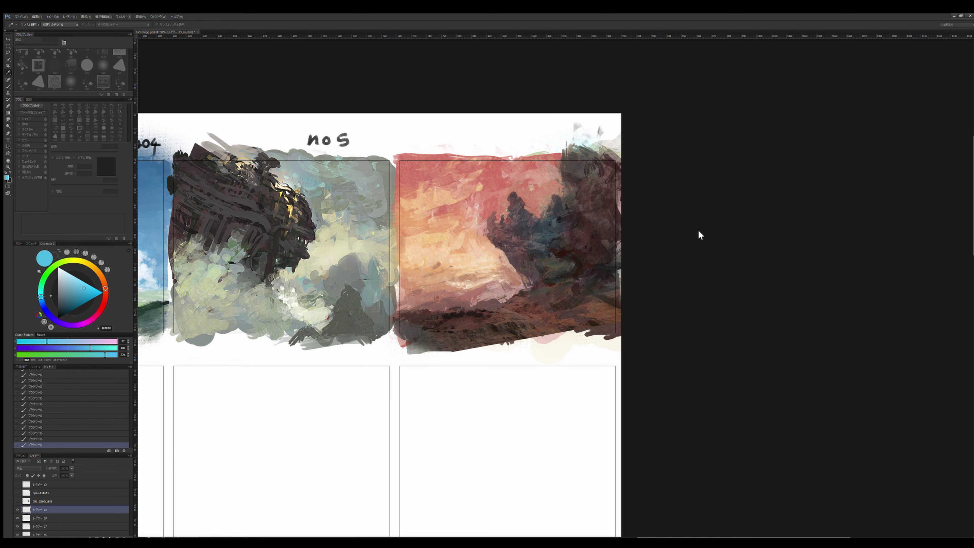
key("b")
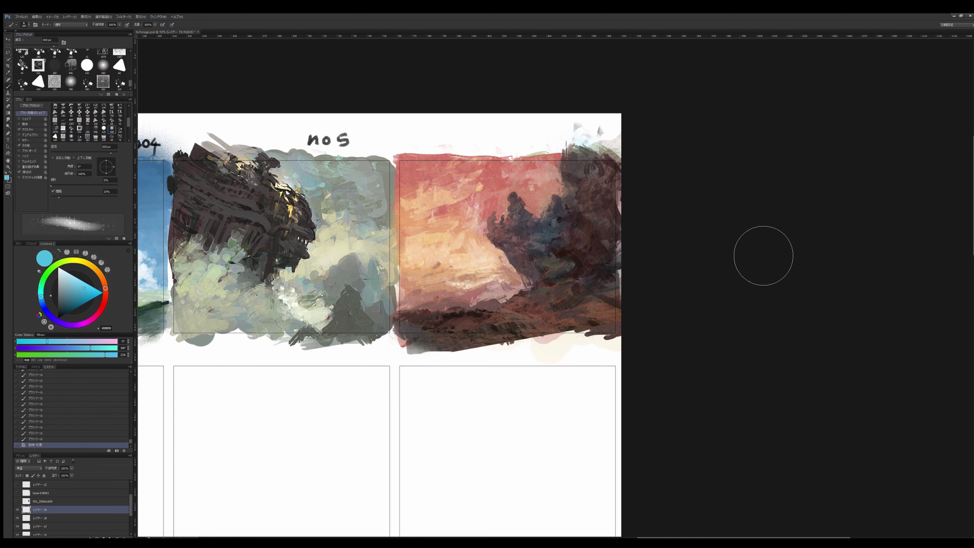
left_click(62, 518)
key("ctrl+e")
key("ctrl+e")
key("ctrl+plus")
left_click(423, 212, "alt")
Step: Paint light peach into the orange sky, then sample orange and darker peach sky tones
mouse_move(423, 212)
left_mouse_down()
mouse_move(367, 243)
mouse_move(465, 258)
mouse_move(386, 239)
left_mouse_up()
left_click(366, 243, "alt")
left_click(419, 251, "alt")
key("[")
key("[")
key("[")
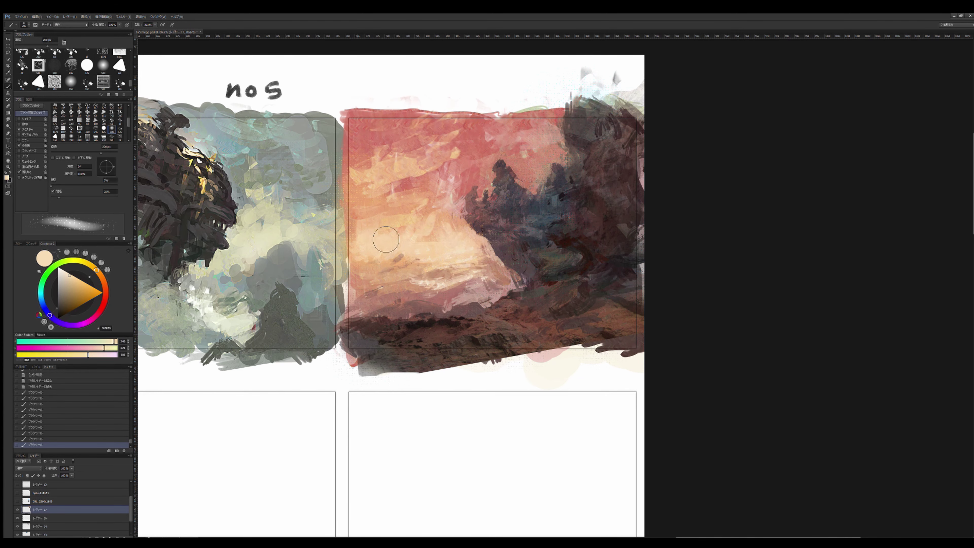
left_click(386, 239, "alt")
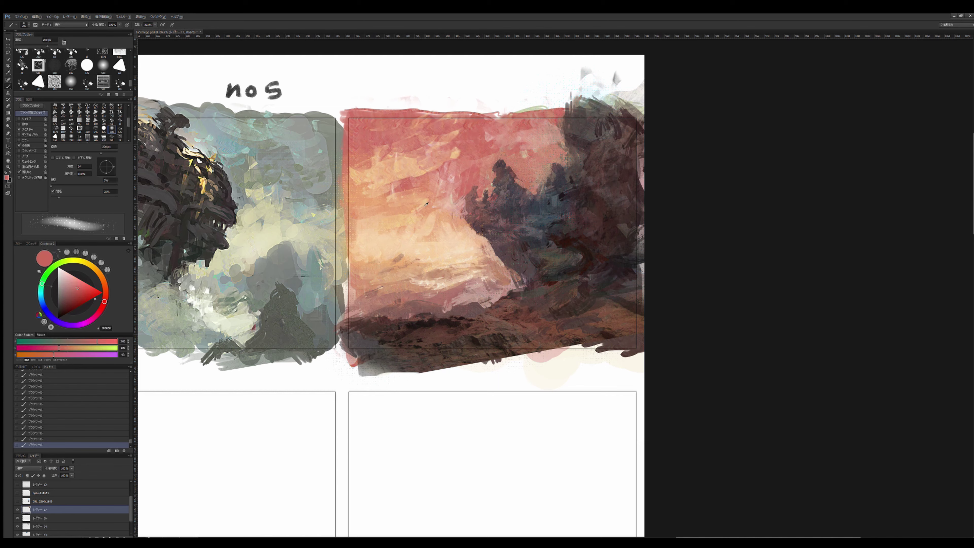
left_click(495, 146, "alt")
left_click(384, 161, "alt")
left_click(448, 233, "alt")
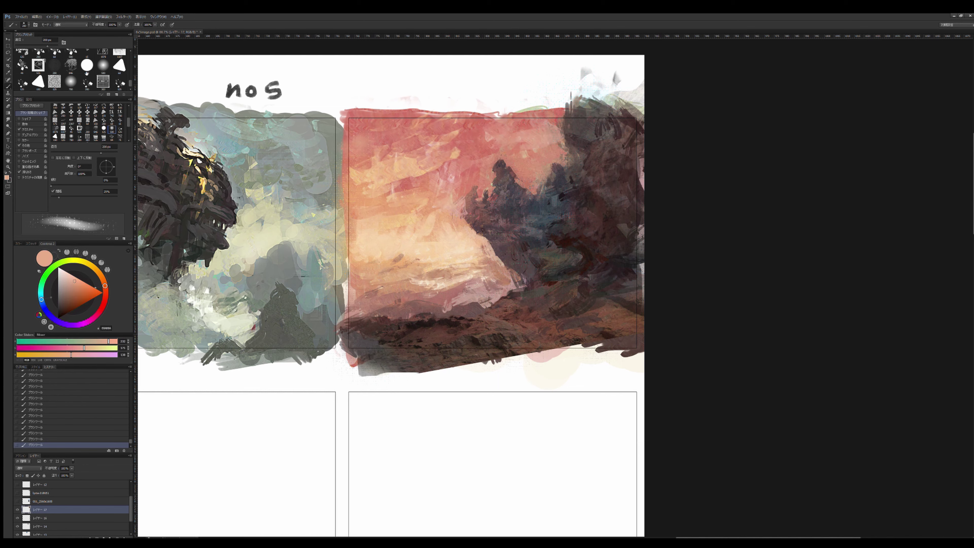
Step: Sample the dark cliff colour, a pale peach and a deeper pink with a larger brush
key("bracketleft")
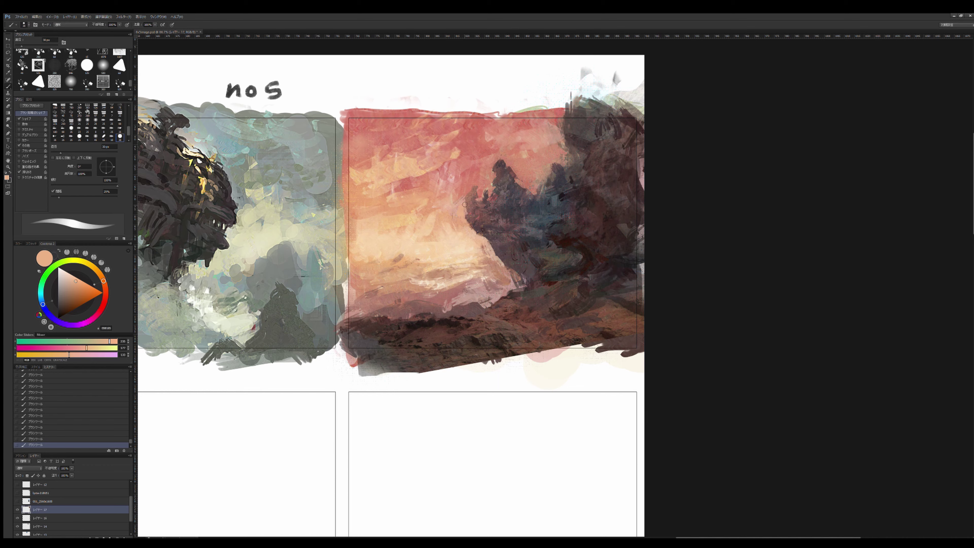
left_click(485, 200, "alt")
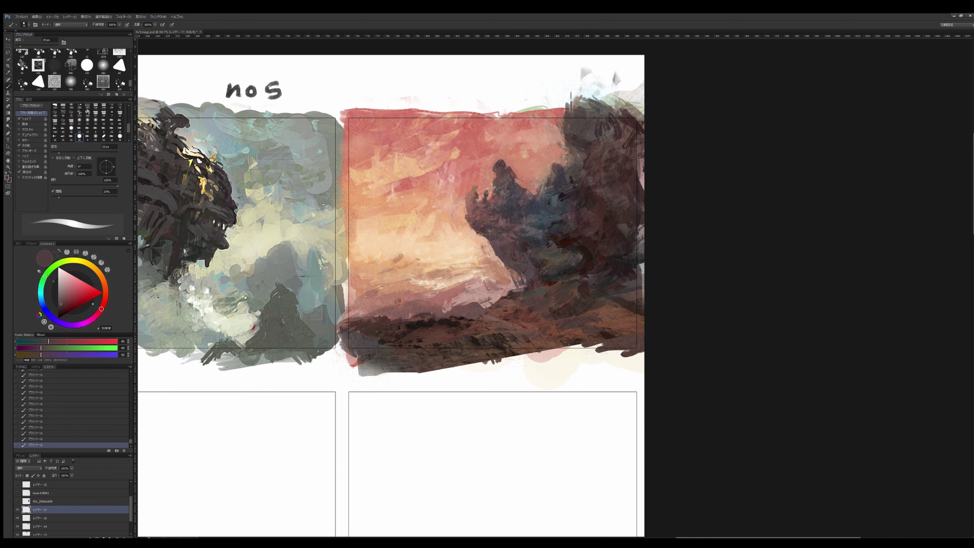
key("bracketleft")
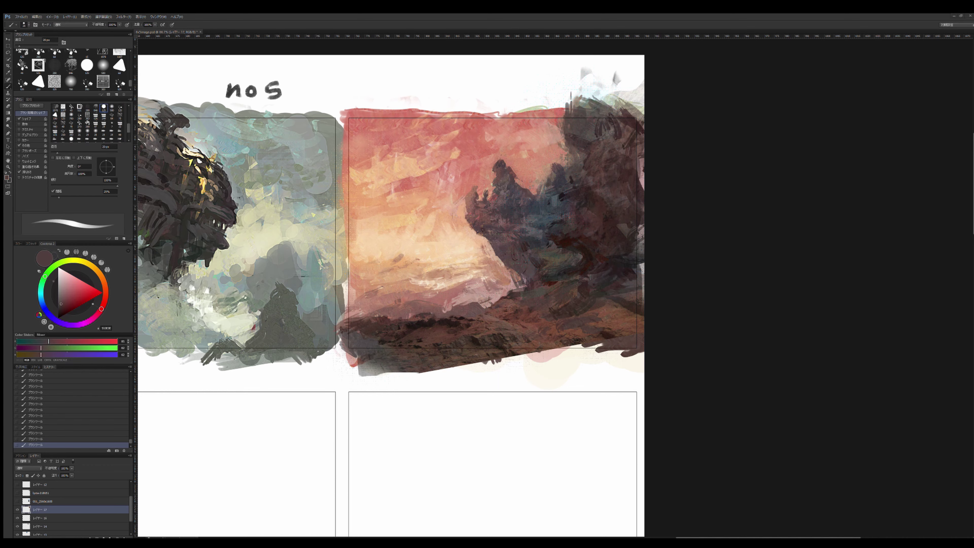
key("bracketright")
key("bracketright")
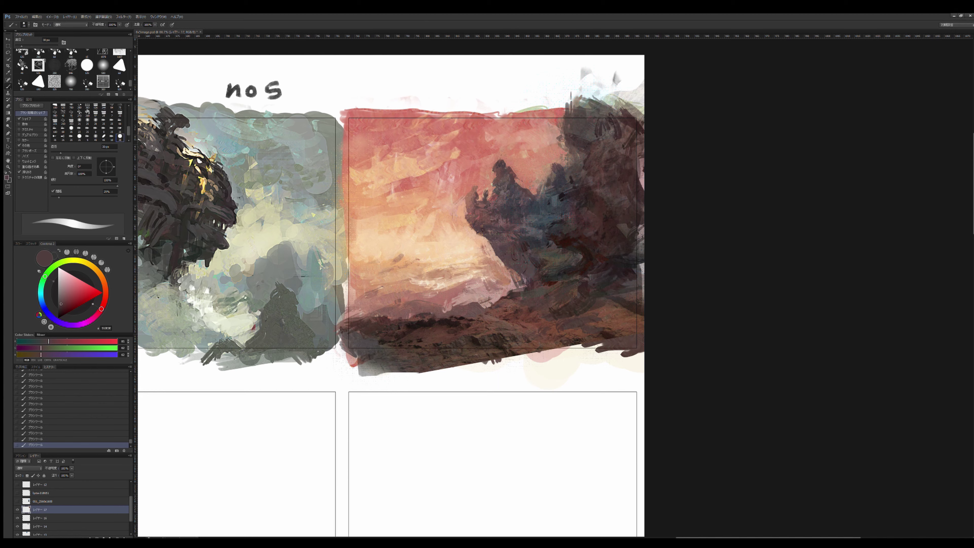
left_click(560, 138, "alt")
key("bracketright")
key("bracketright")
key("bracketright")
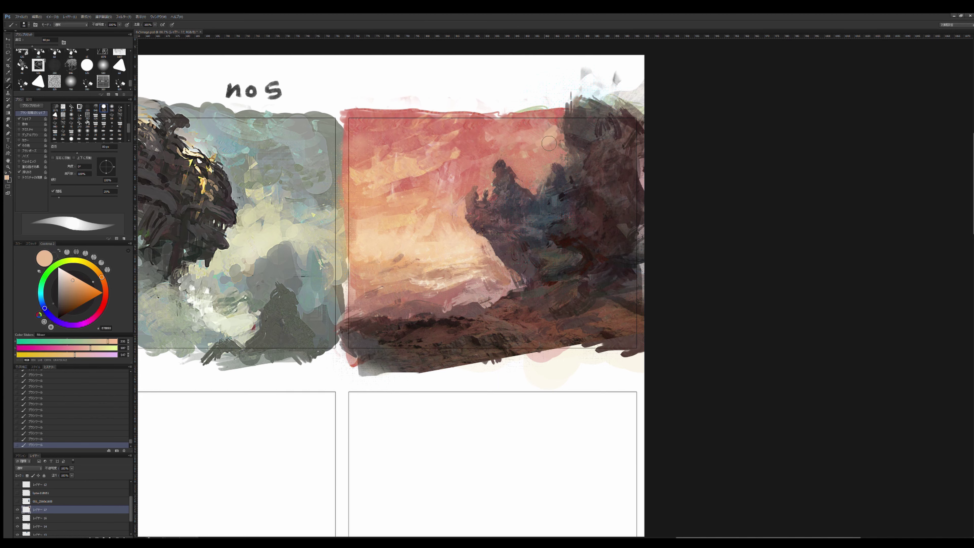
key("bracketright")
key("bracketright")
left_click(467, 152, "alt")
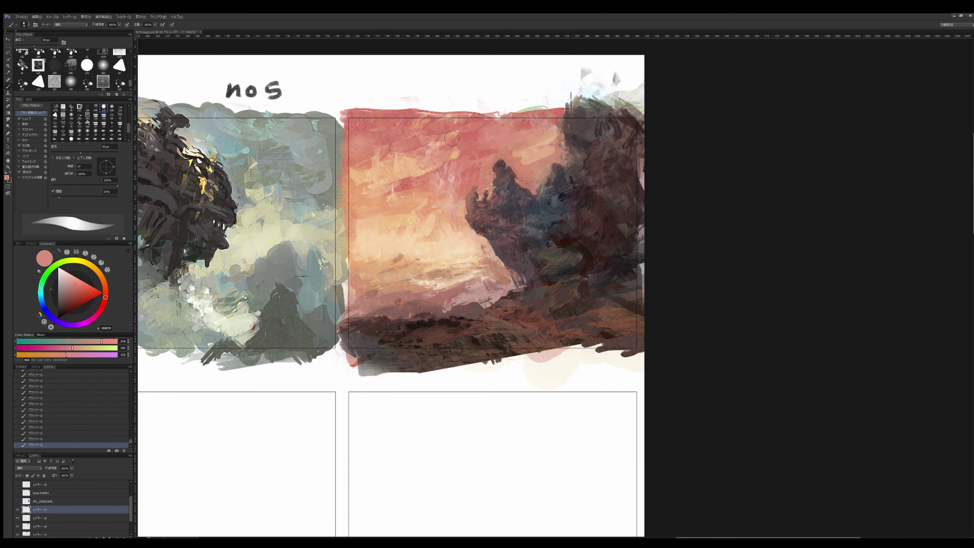
Step: Smudge the sky paint, blending red sky into the dark cliff and softening a light patch
key("r")
mouse_move(460, 147)
left_mouse_down()
mouse_move(455, 140)
mouse_move(462, 146)
mouse_move(418, 178)
mouse_move(400, 159)
mouse_move(433, 189)
left_mouse_up()
key("bracketleft")
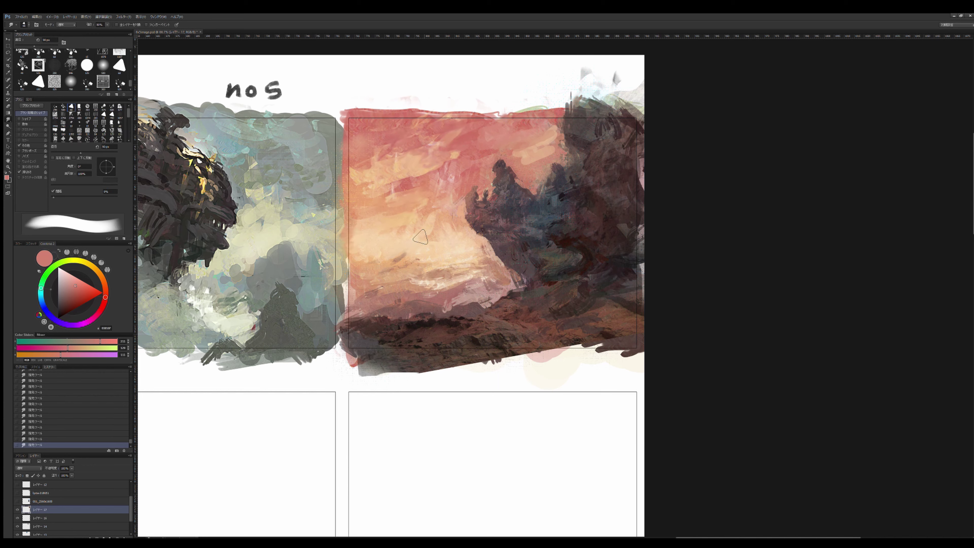
left_click_drag(534, 146, 559, 112)
left_click_drag(452, 179, 441, 181)
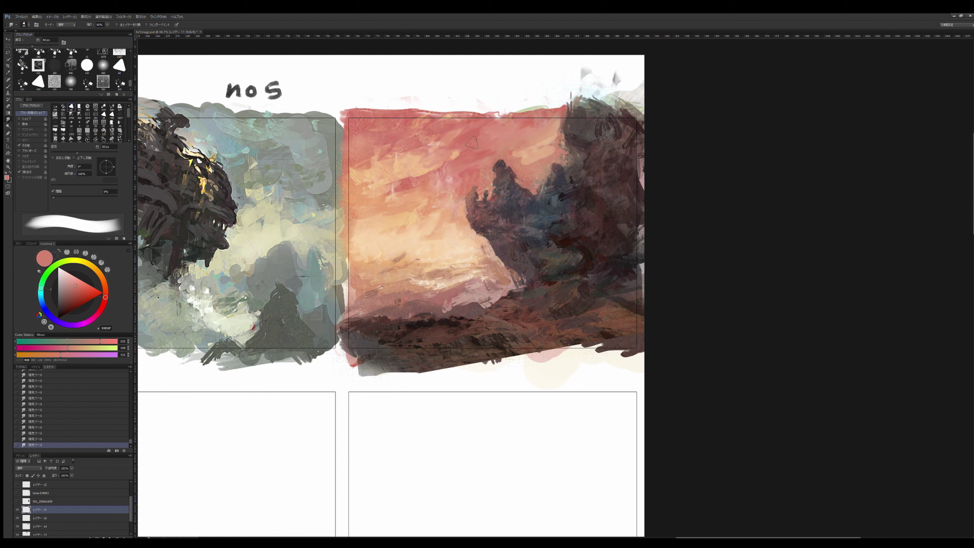
Step: Paint grey-blue shadow strokes on the cliff, then sample dark mauve and salmon tones
key("b")
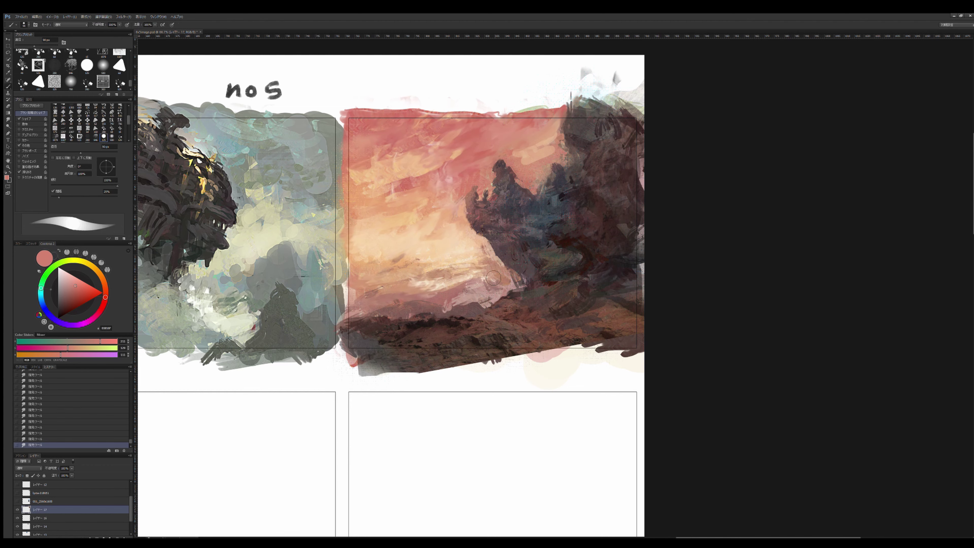
left_click(467, 253, "alt")
left_click(478, 229, "alt")
left_click_drag(552, 242, 547, 226)
left_click(547, 227, "alt")
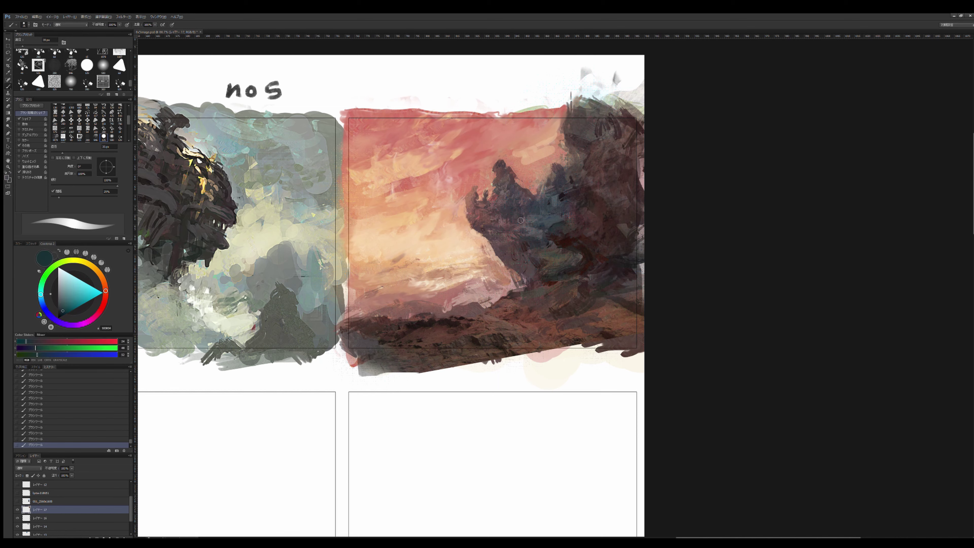
left_click(548, 199, "alt")
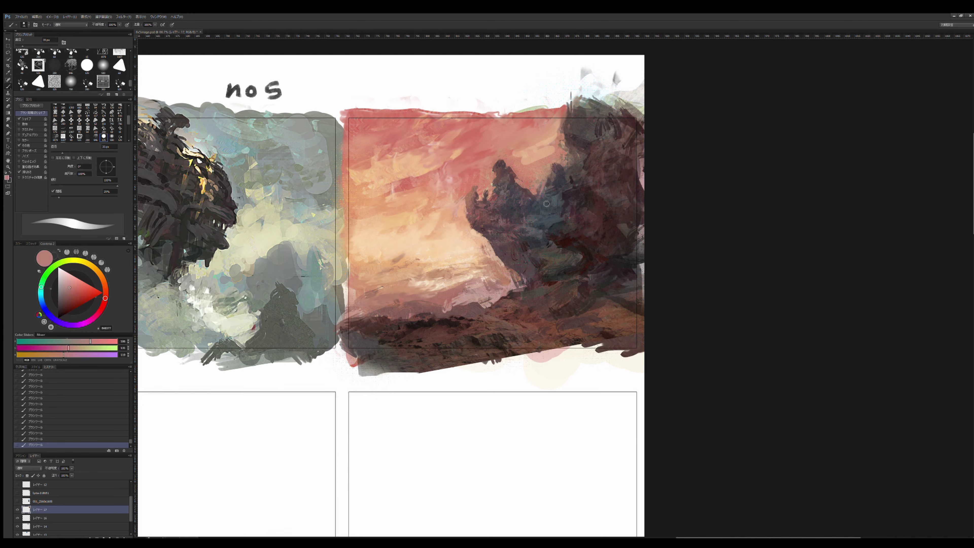
left_click(571, 167, "alt")
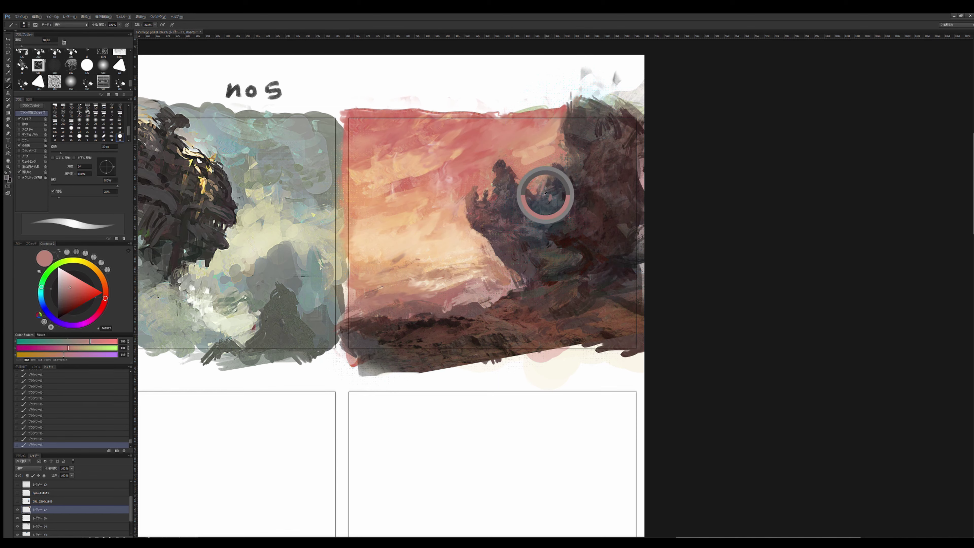
Step: Sample muted brown, salmon, dark mauve, bright red and peach tones with a smaller brush
left_click(561, 135, "alt")
left_click(563, 126, "alt")
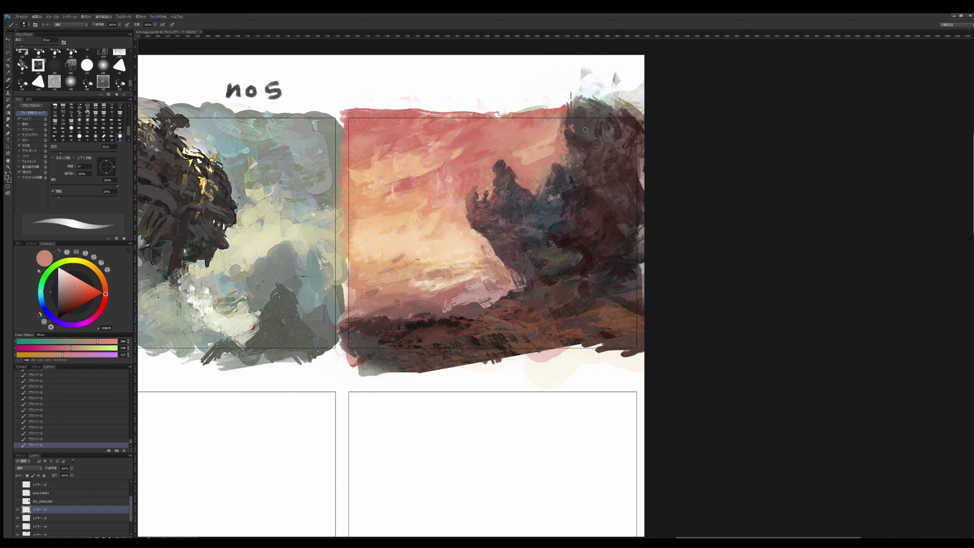
left_click(540, 179, "alt")
left_click(482, 180, "alt")
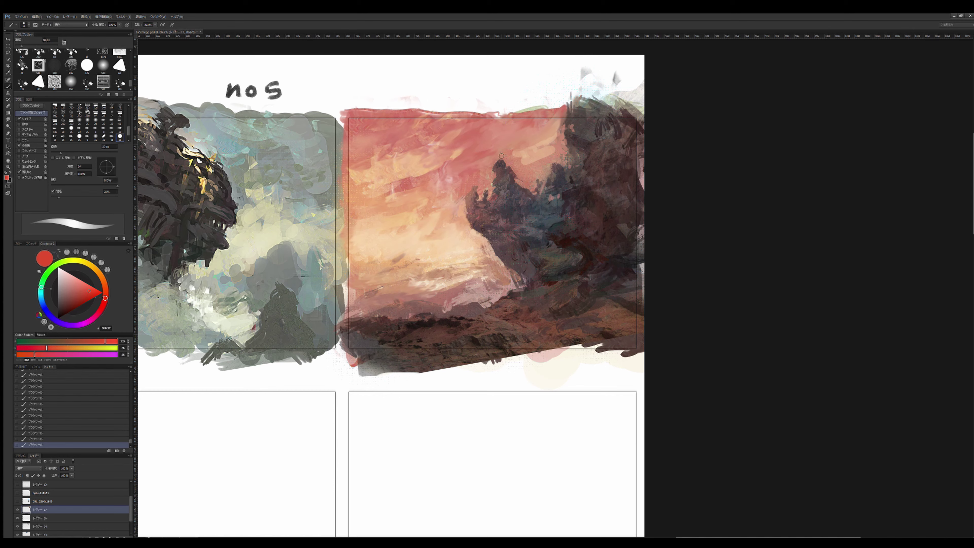
key("bracketleft")
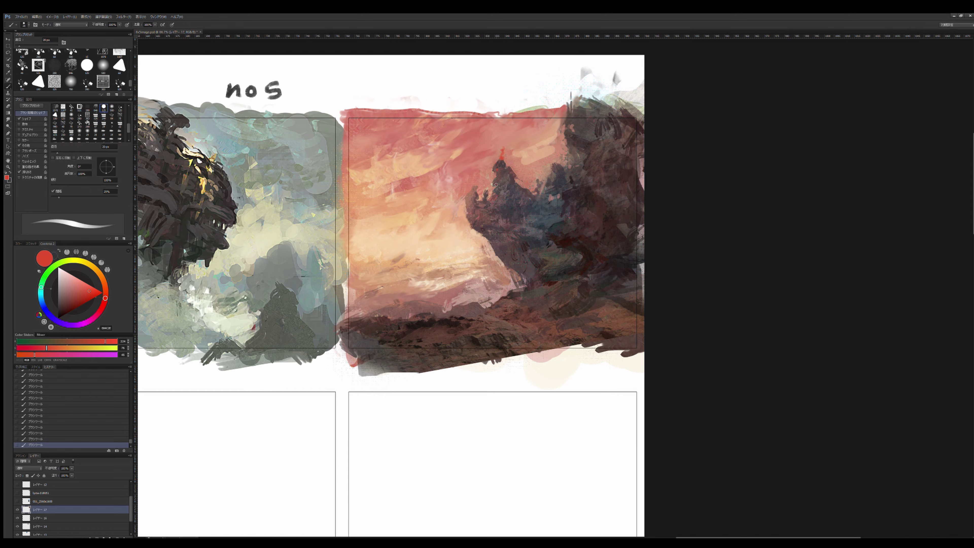
left_click(412, 218, "alt")
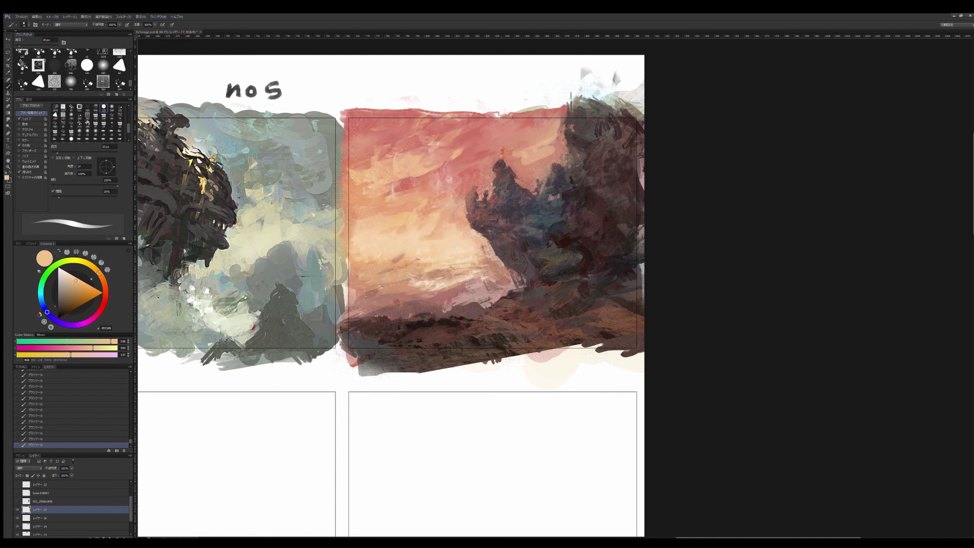
left_click(535, 296, "alt")
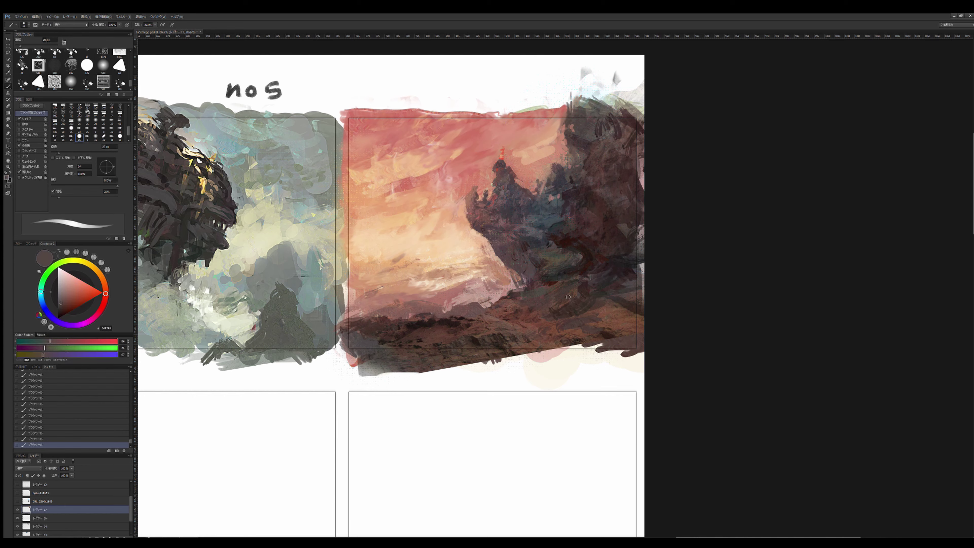
Step: Darken the lower-right rocks with broad dark grey strokes, then zoom out
key("bracketright")
key("bracketright")
key("bracketright")
left_click(611, 286, "alt")
key("bracketright")
key("bracketright")
left_click_drag(633, 297, 526, 337)
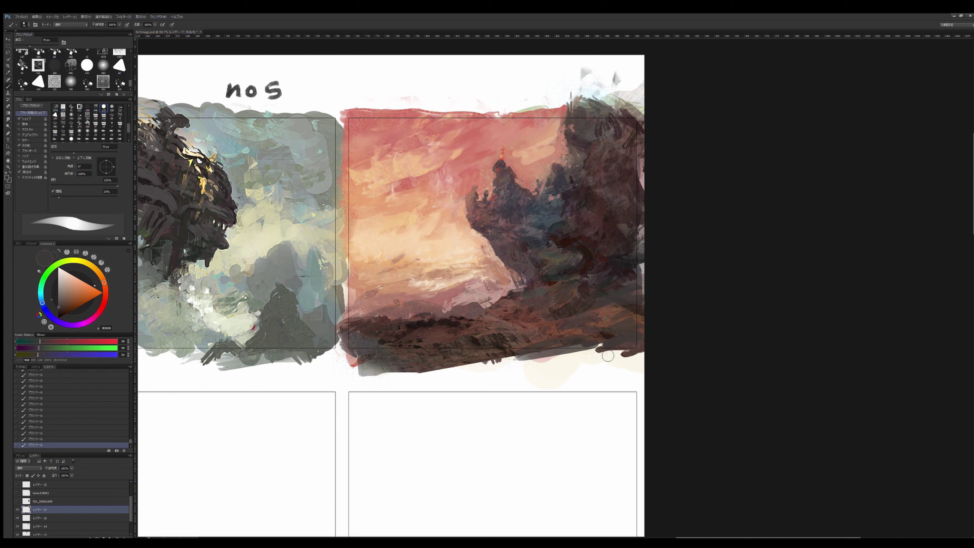
left_click(418, 304, "alt")
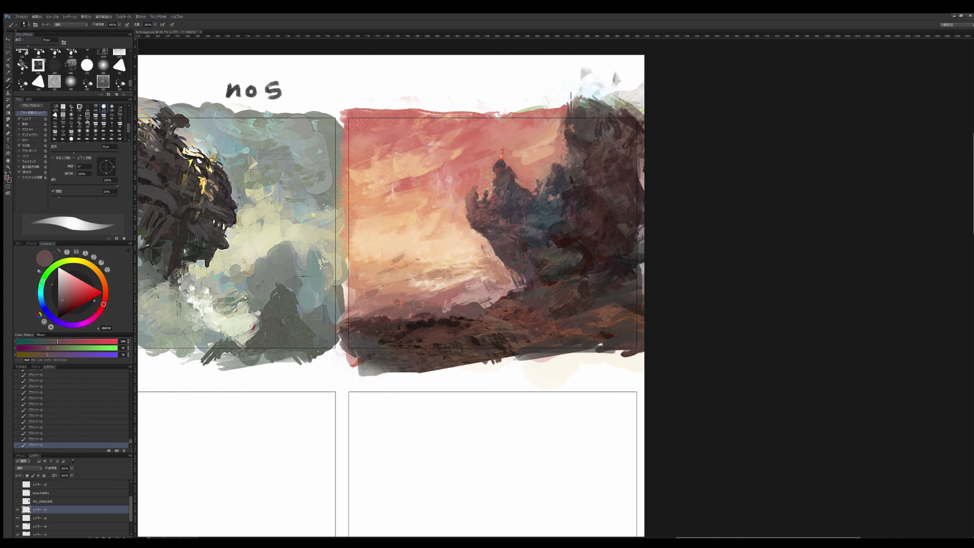
key("bracketleft")
key("bracketleft")
key("ctrl+minus")
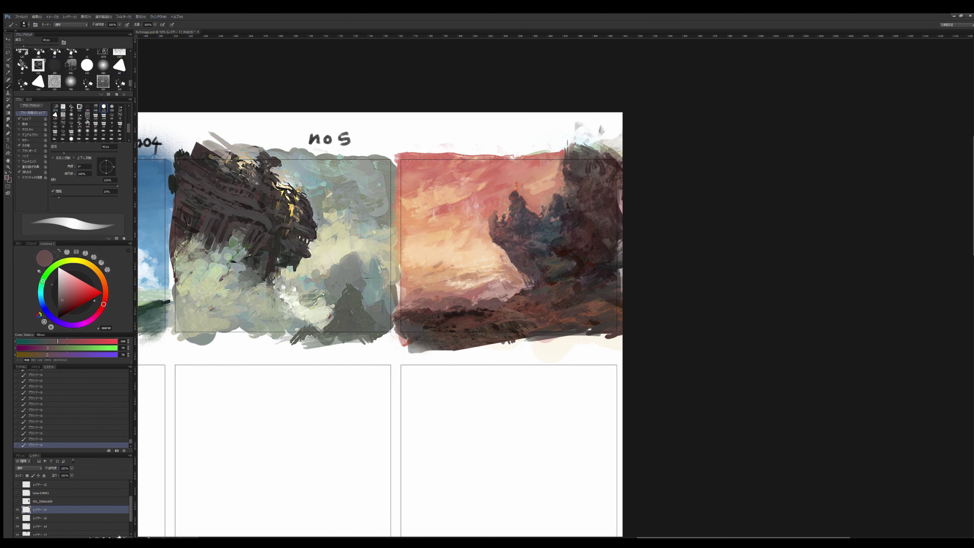
Step: Paint a thick near-black border around the sunset panel
left_click(57, 311)
key("bracketright")
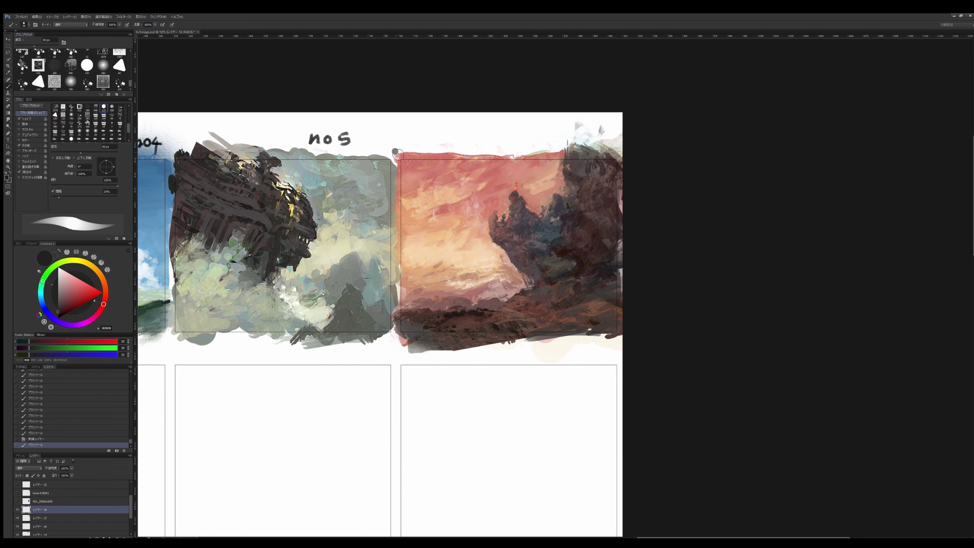
mouse_move(395, 151)
left_mouse_down()
mouse_move(631, 165)
mouse_move(389, 151)
left_mouse_up()
Step: On a new layer, hand-letter the label 'no6' above the panel with a small brush
key("ctrl+plus")
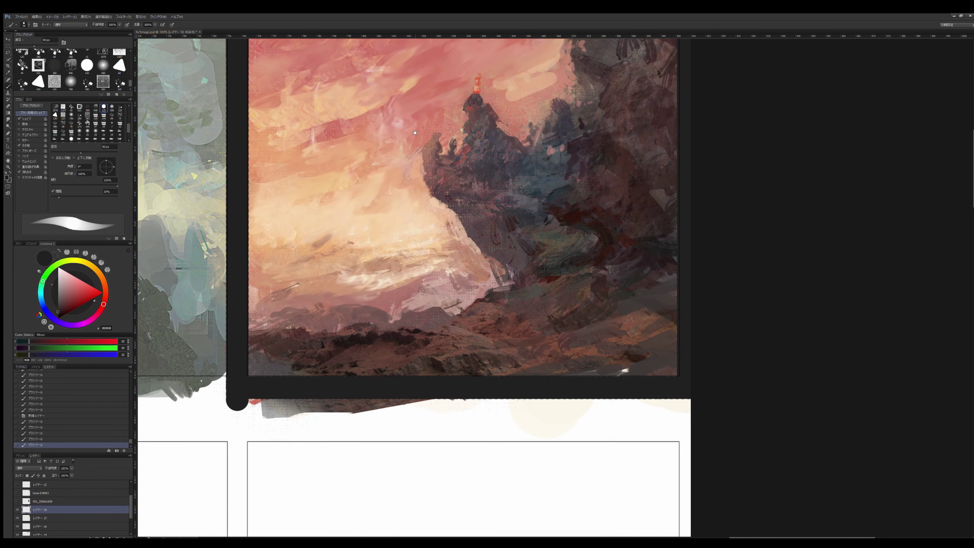
key("bracketleft")
key("bracketleft")
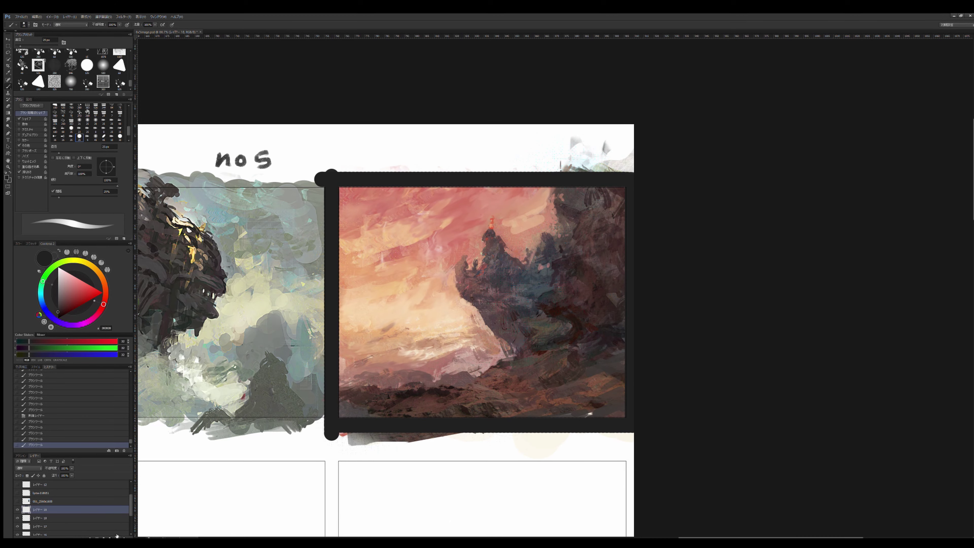
key("ctrl+alt+shift+n")
left_click_drag(468, 164, 480, 163)
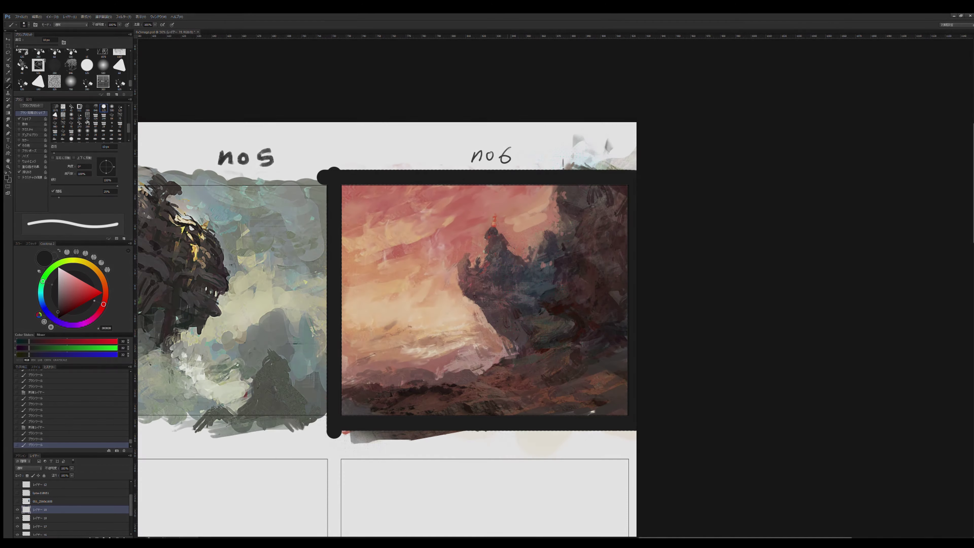